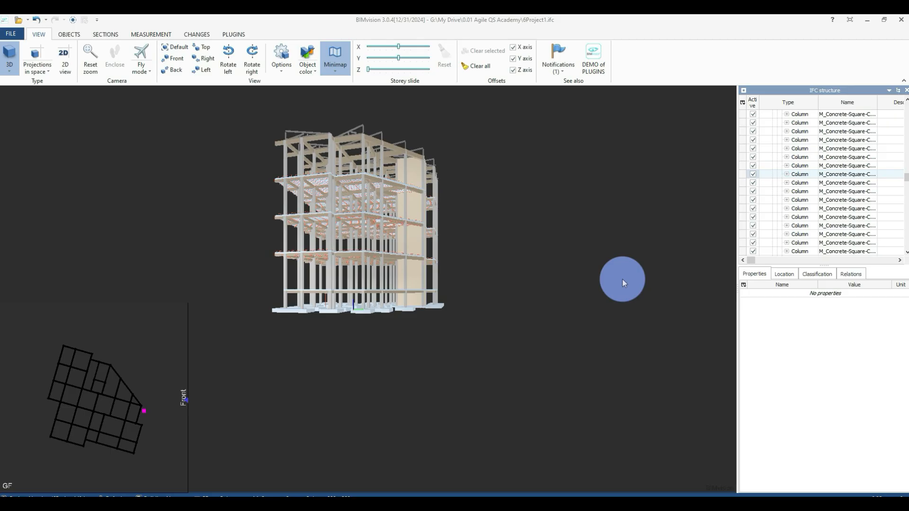
List the model's objects by type and turn off the visibility of all types.
{"action": "left_click", "coordinate": [70, 35]}
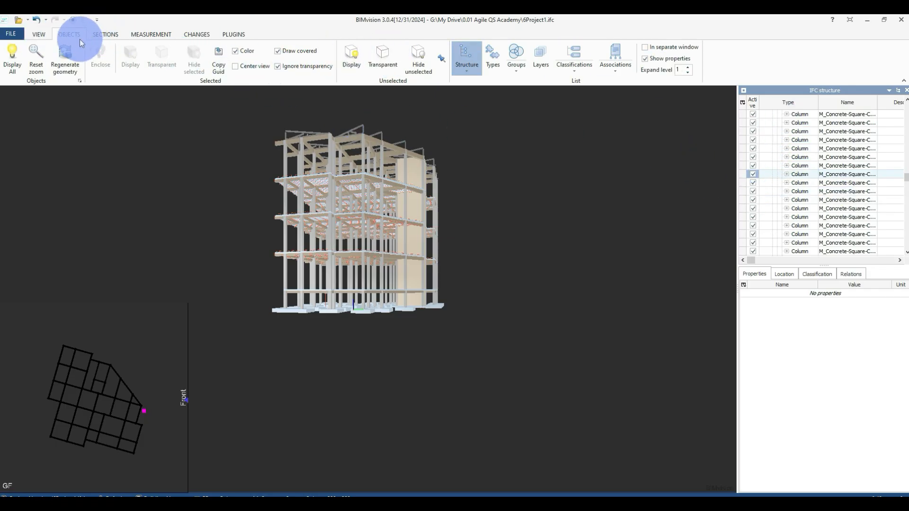
{"action": "left_click", "coordinate": [497, 54]}
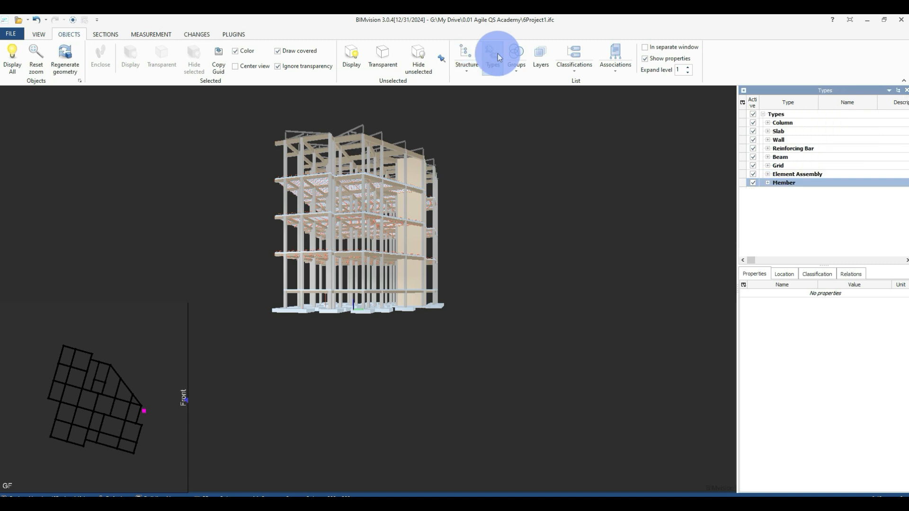
{"action": "left_click", "coordinate": [754, 115]}
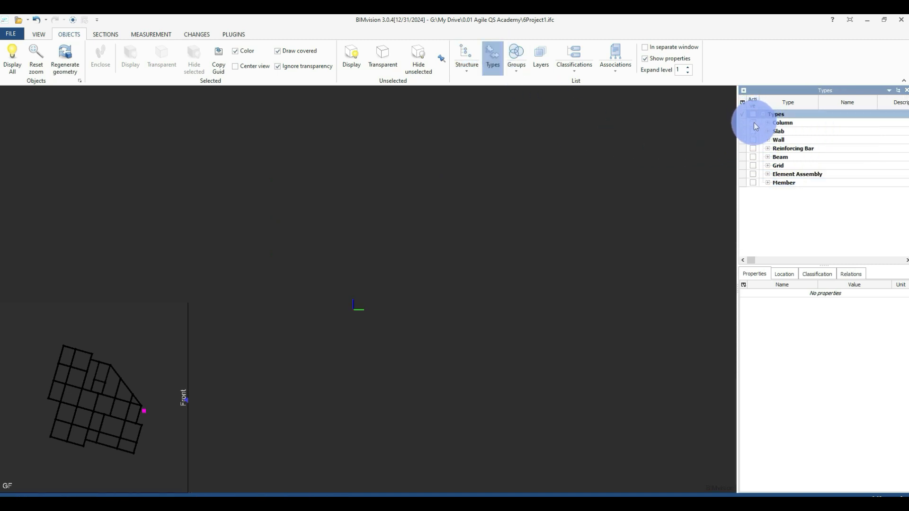
{"action": "left_click", "coordinate": [754, 123]}
{"action": "left_click", "coordinate": [754, 115]}
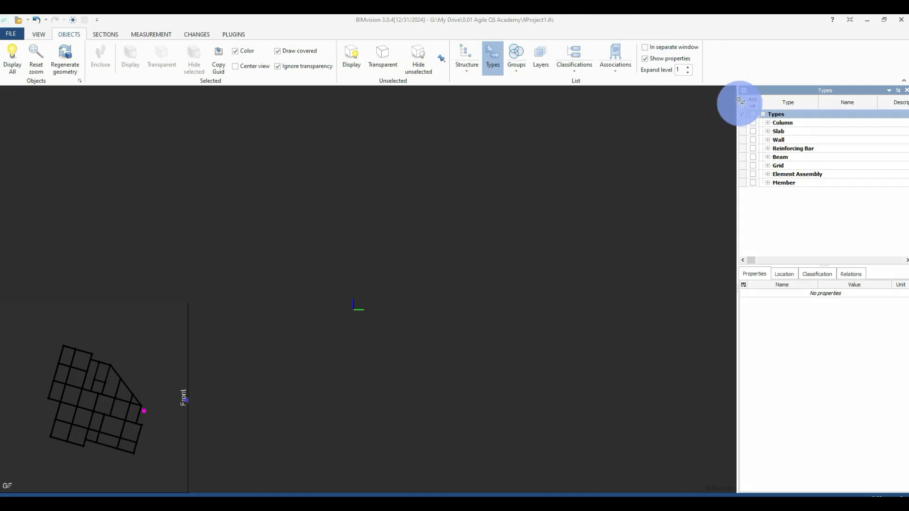
{"action": "mouse_move", "coordinate": [734, 79]}
{"action": "left_mouse_down"}
{"action": "mouse_move", "coordinate": [844, 185]}
{"action": "mouse_move", "coordinate": [901, 201]}
{"action": "left_mouse_up"}
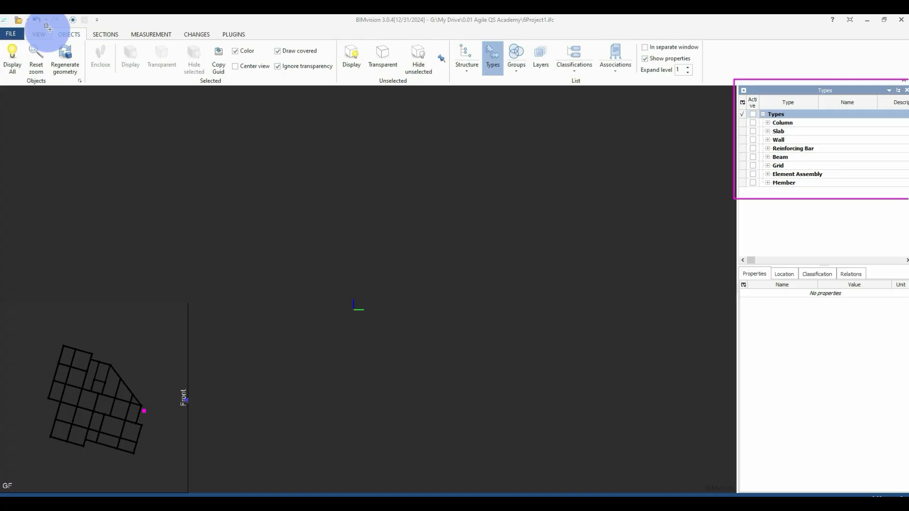
{"action": "mouse_move", "coordinate": [48, 29]}
{"action": "left_mouse_down"}
{"action": "mouse_move", "coordinate": [80, 73]}
{"action": "mouse_move", "coordinate": [88, 46]}
{"action": "left_mouse_up"}
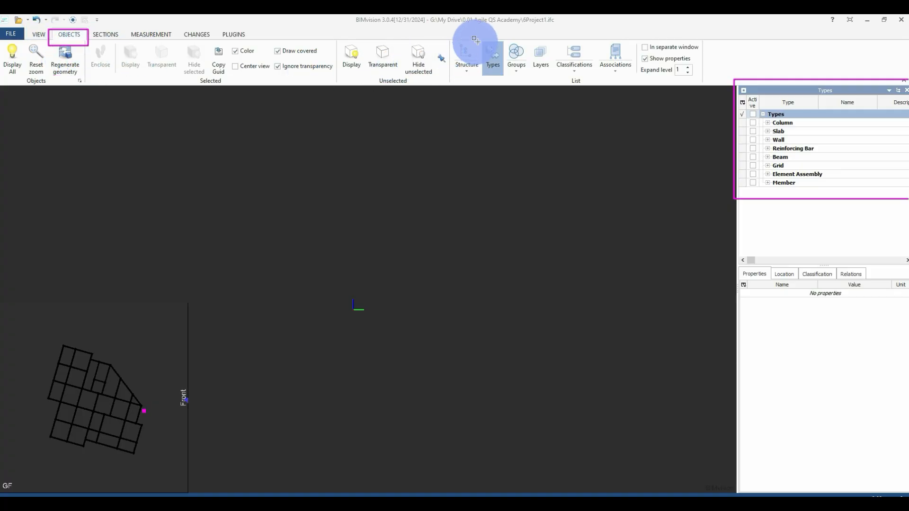
{"action": "left_click_drag", "start_coordinate": [477, 38], "coordinate": [508, 83]}
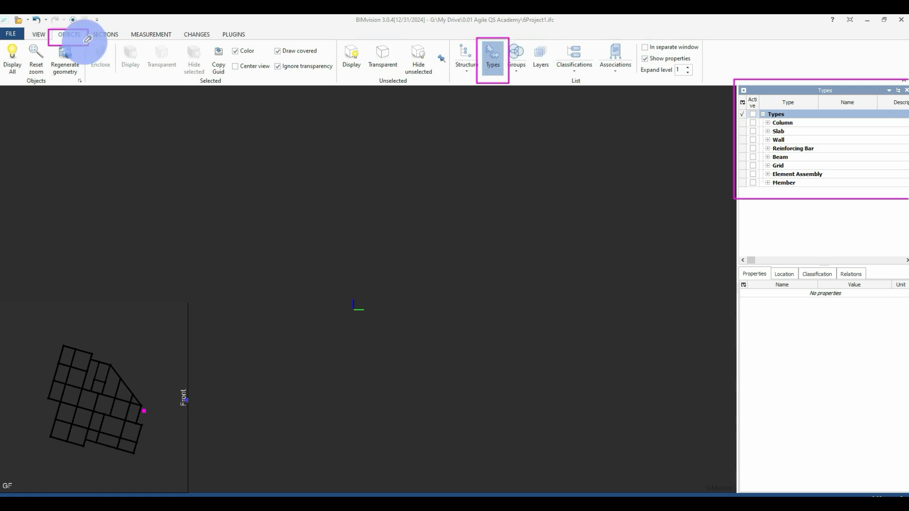
{"action": "mouse_move", "coordinate": [64, 57]}
{"action": "left_mouse_down"}
{"action": "mouse_move", "coordinate": [63, 75]}
{"action": "mouse_move", "coordinate": [78, 75]}
{"action": "left_mouse_up"}
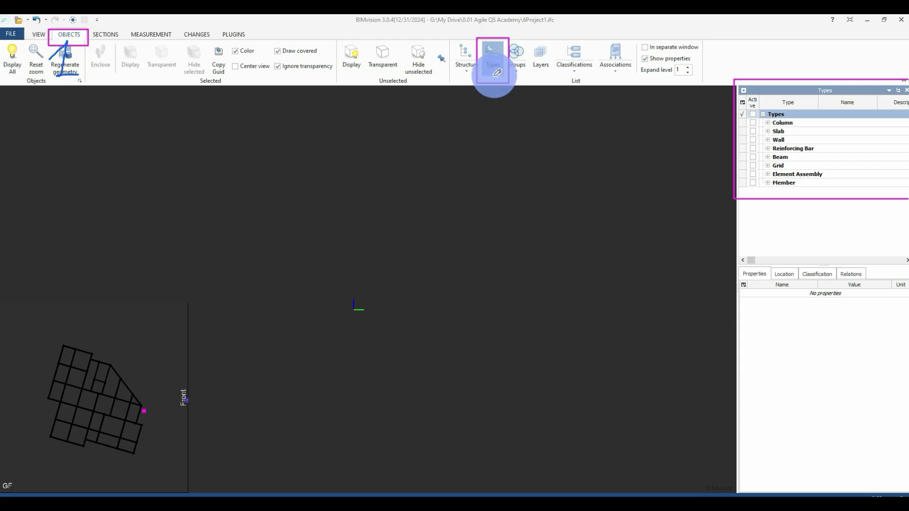
{"action": "mouse_move", "coordinate": [489, 82]}
{"action": "left_mouse_down"}
{"action": "mouse_move", "coordinate": [484, 70]}
{"action": "mouse_move", "coordinate": [461, 86]}
{"action": "mouse_move", "coordinate": [490, 96]}
{"action": "left_mouse_up"}
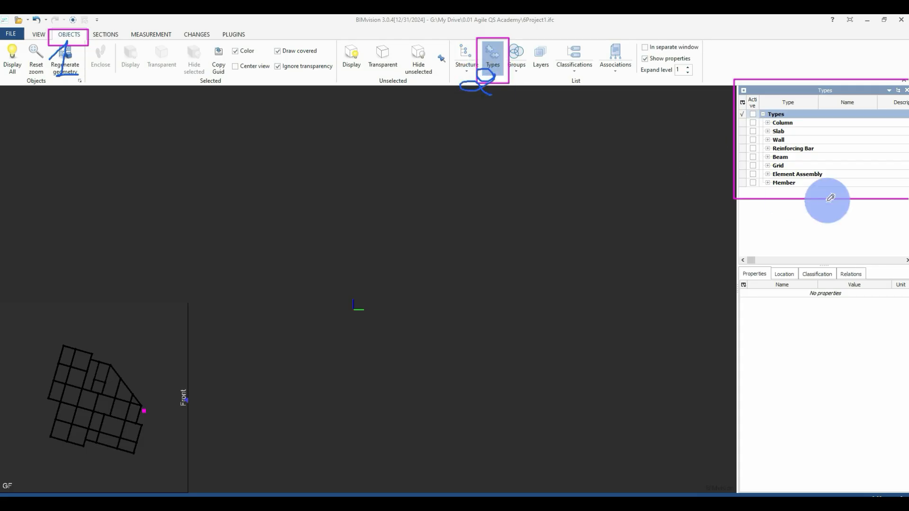
{"action": "left_click_drag", "start_coordinate": [835, 162], "coordinate": [837, 179]}
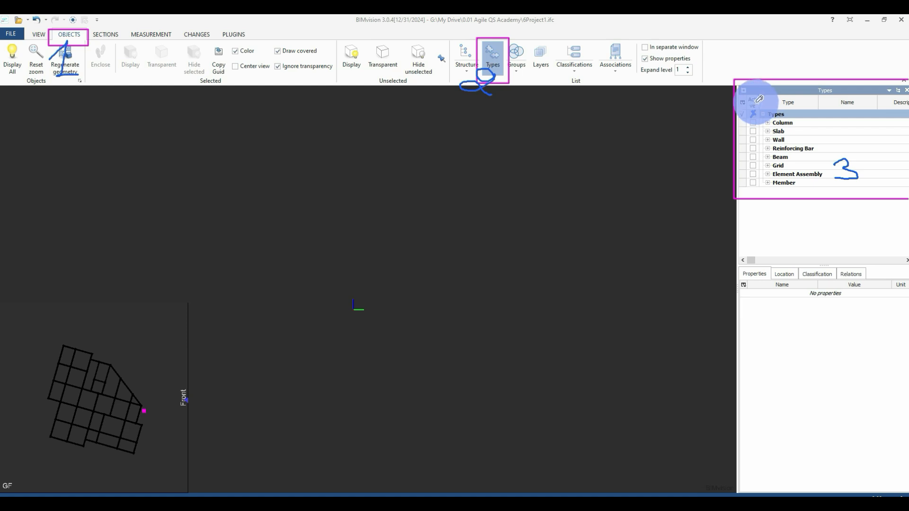
{"action": "left_click_drag", "start_coordinate": [758, 107], "coordinate": [759, 115]}
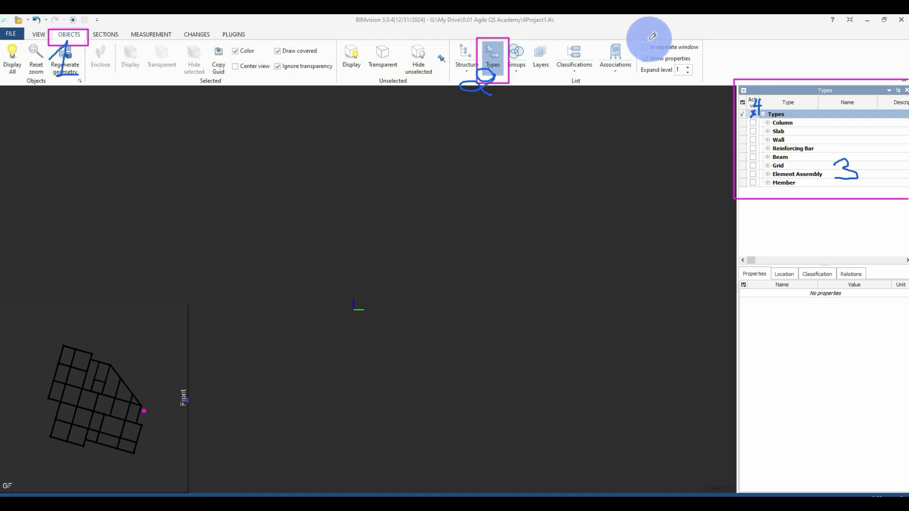
{"action": "left_click", "coordinate": [672, 26]}
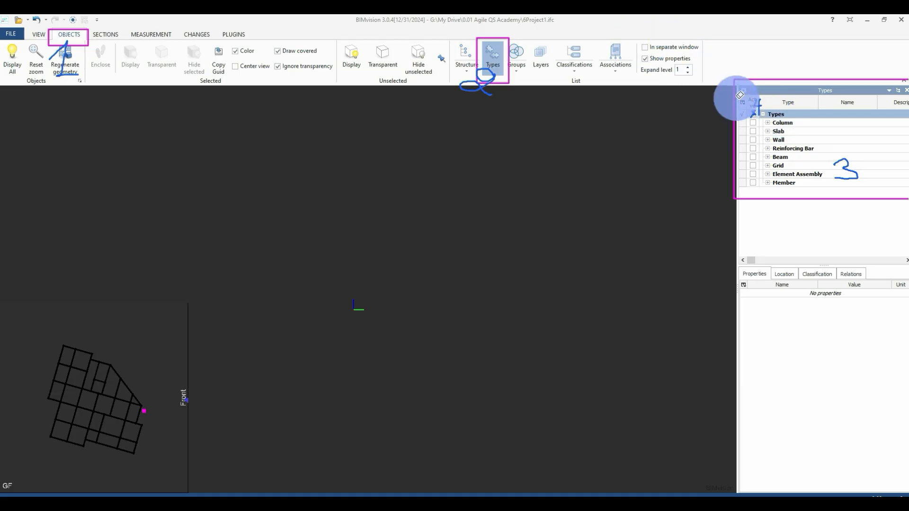
{"action": "left_click", "coordinate": [754, 105]}
{"action": "left_click", "coordinate": [848, 170]}
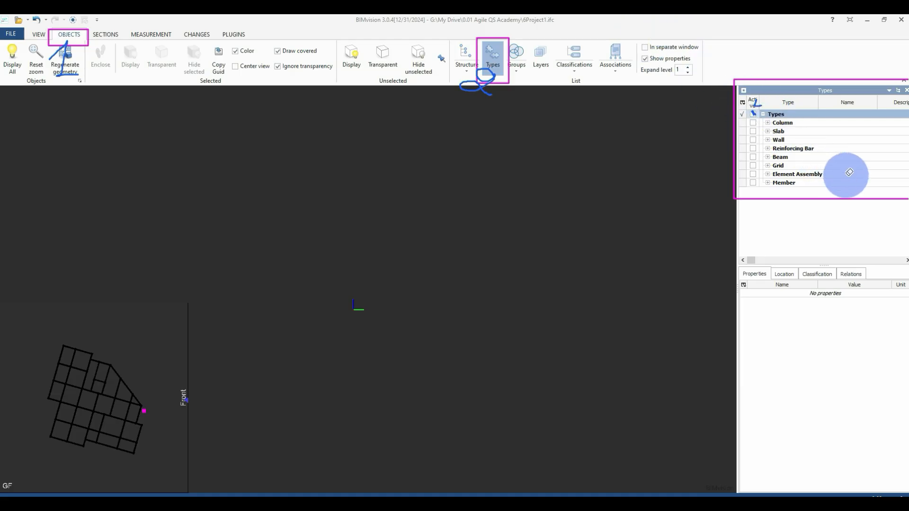
{"action": "left_click", "coordinate": [847, 198]}
{"action": "left_click", "coordinate": [756, 105]}
{"action": "left_click", "coordinate": [479, 77]}
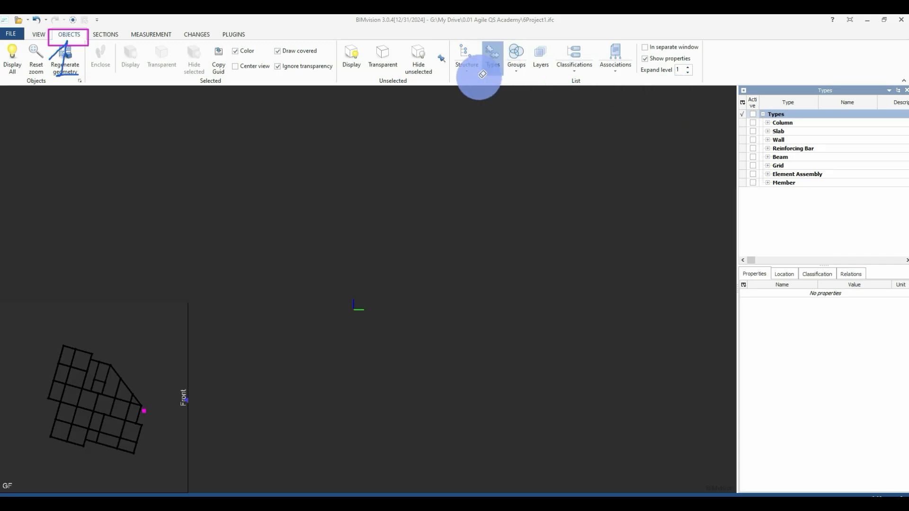
{"action": "left_click", "coordinate": [464, 84]}
{"action": "left_click", "coordinate": [56, 62]}
{"action": "left_click", "coordinate": [56, 44]}
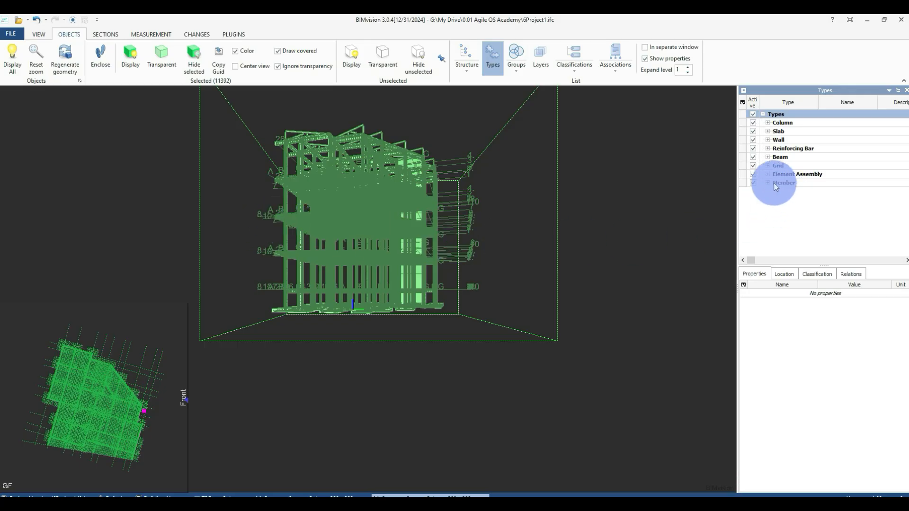
Hide the grid in the building model and select the Column type.
{"action": "left_click", "coordinate": [754, 165]}
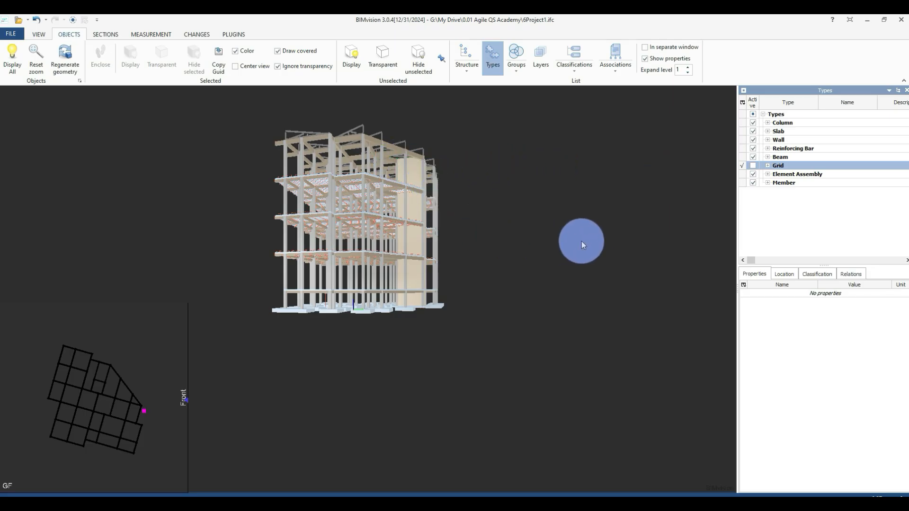
{"action": "left_click", "coordinate": [784, 124]}
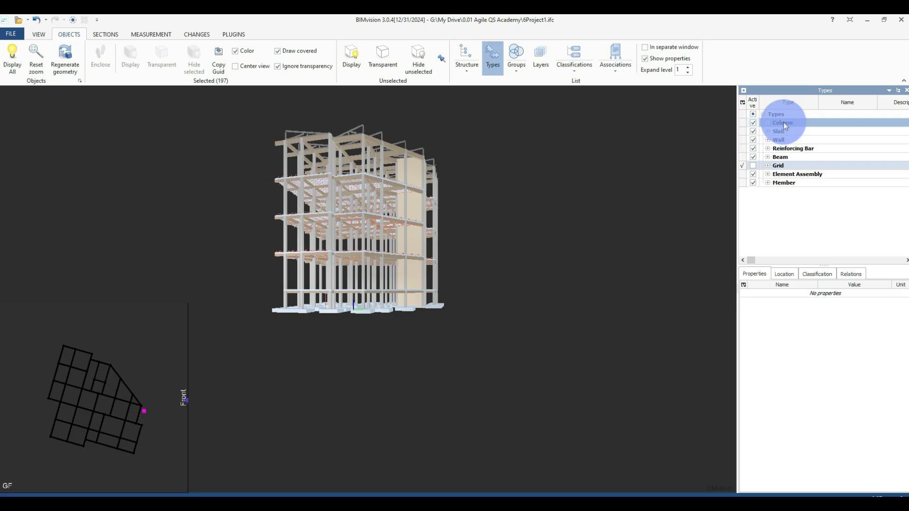
Isolate the columns, and then the slabs, by hiding all types before displaying each one on its own.
{"action": "left_click", "coordinate": [754, 114]}
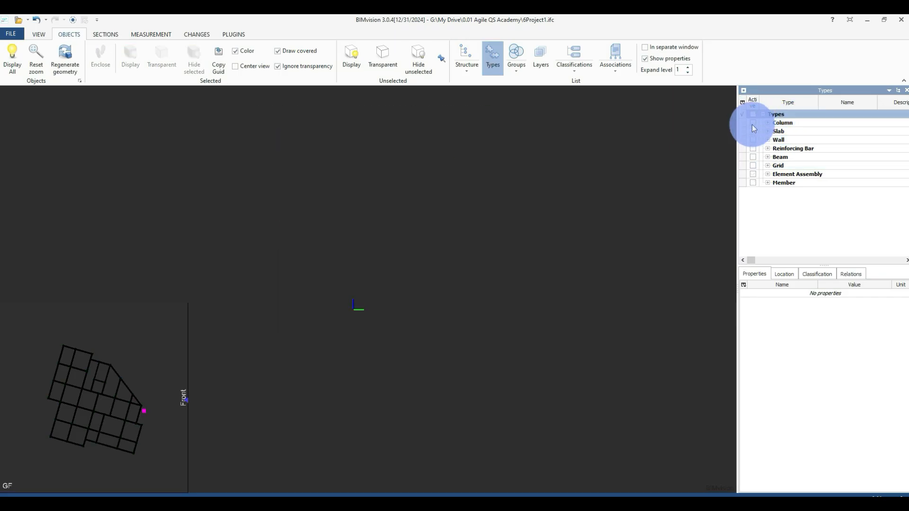
{"action": "left_click", "coordinate": [753, 123]}
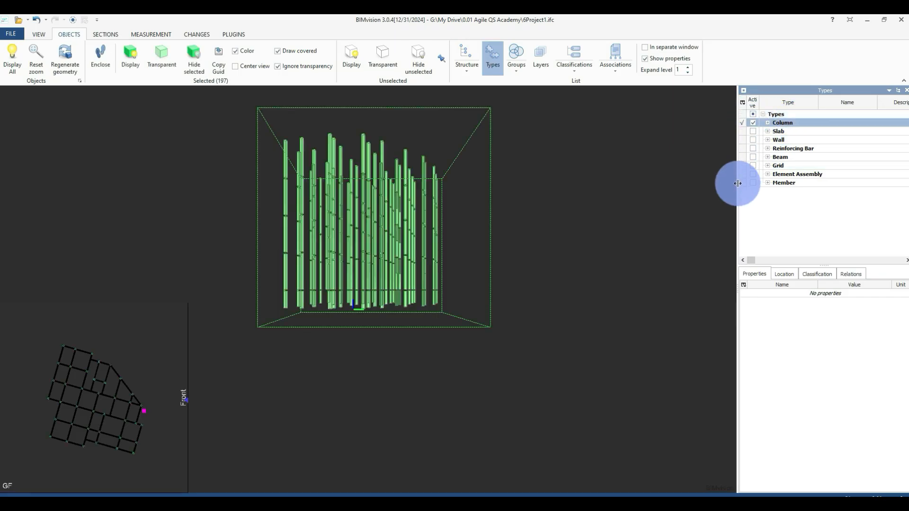
{"action": "left_click", "coordinate": [754, 114]}
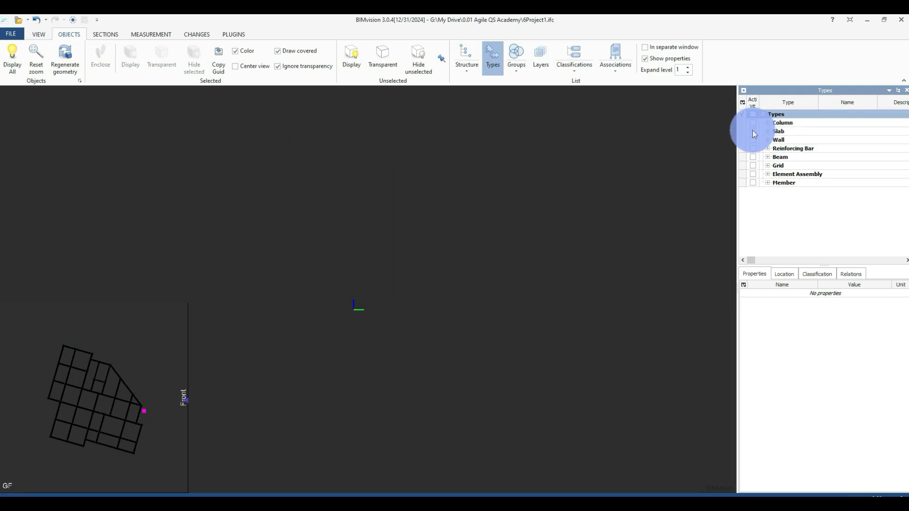
{"action": "left_click", "coordinate": [753, 131]}
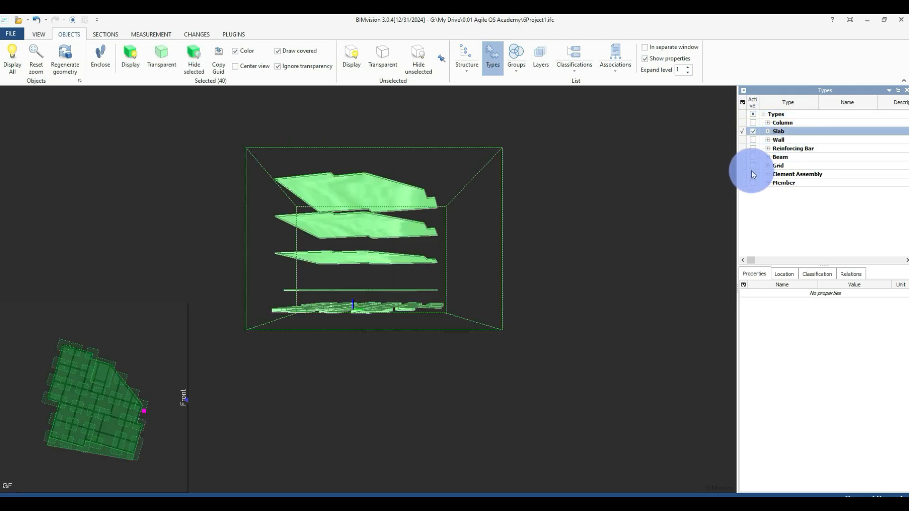
Isolate the walls, and then display only the reinforcing bars with every other type hidden.
{"action": "left_click", "coordinate": [753, 114]}
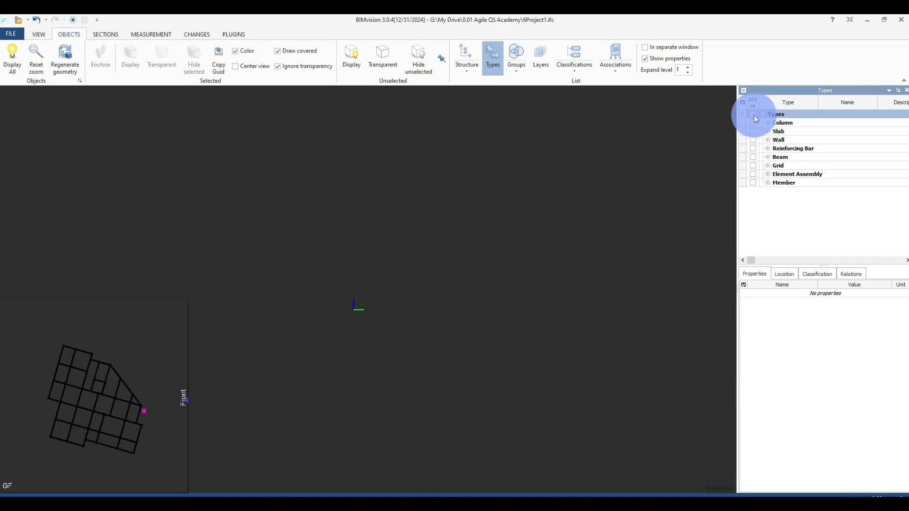
{"action": "left_click", "coordinate": [754, 140]}
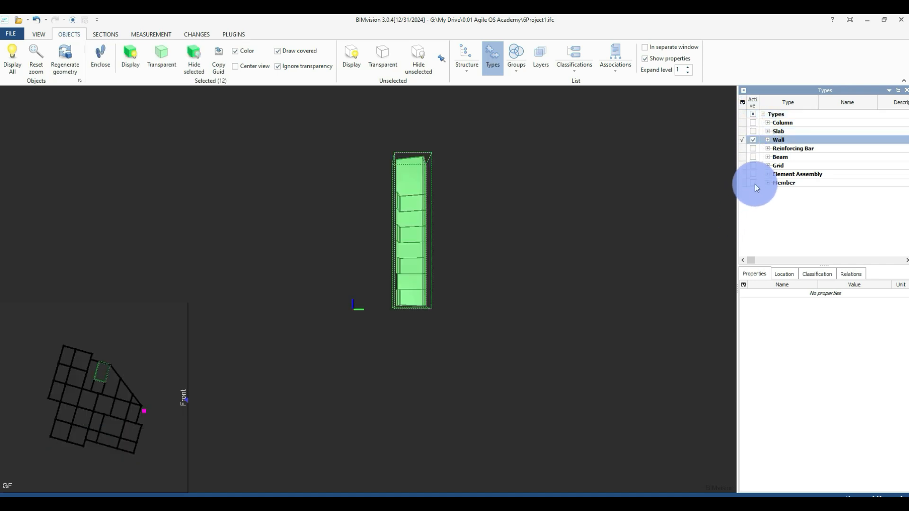
{"action": "left_click", "coordinate": [753, 115]}
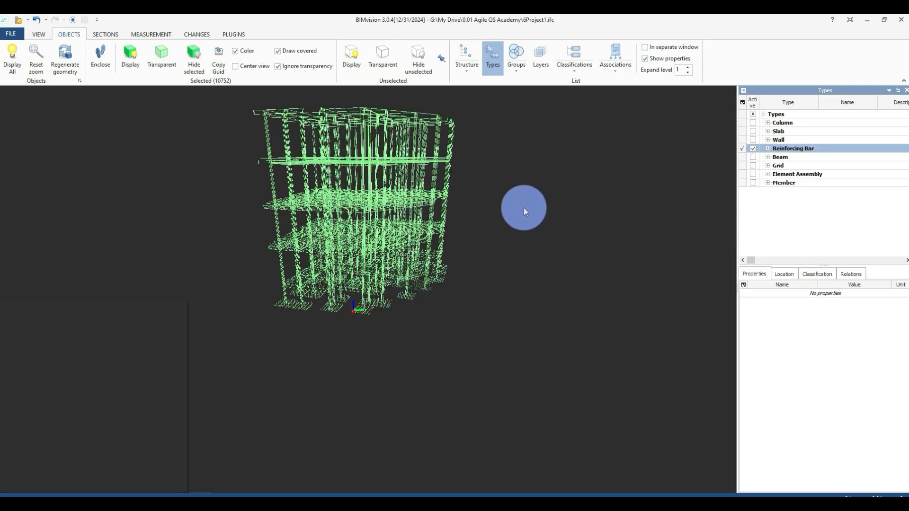
Examine the reinforcing bars of the footings, columns and floors up close and from several angles.
{"action": "scroll", "coordinate": [369, 310], "scroll_direction": "up", "scroll_amount": 5}
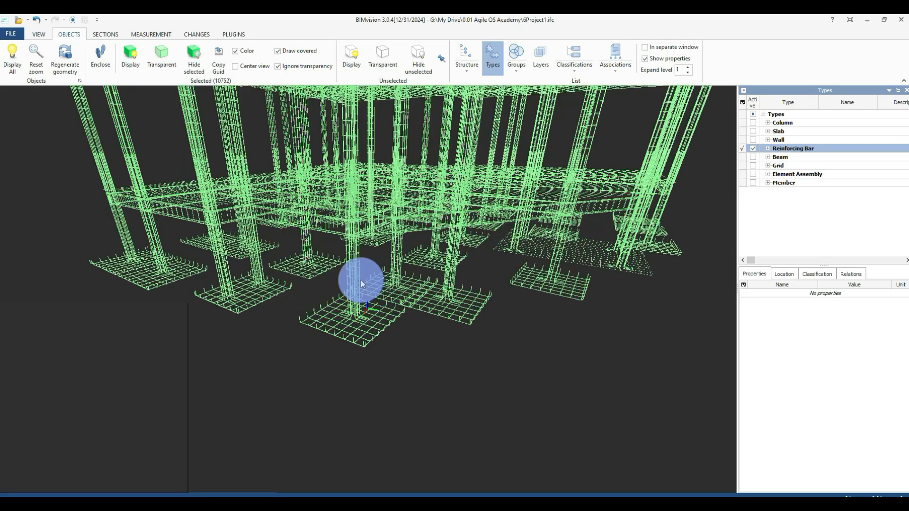
{"action": "scroll", "coordinate": [347, 275], "scroll_direction": "up", "scroll_amount": 5}
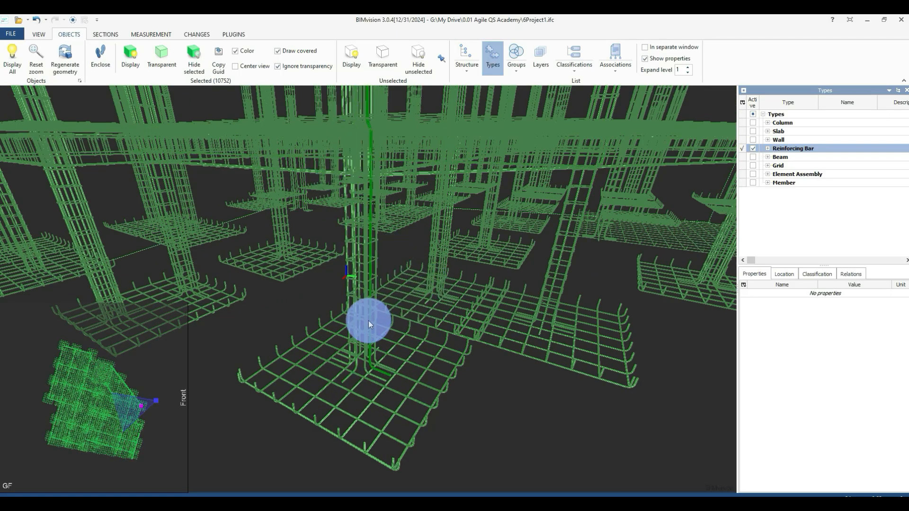
{"action": "scroll", "coordinate": [368, 321], "scroll_direction": "up", "scroll_amount": 5}
{"action": "scroll", "coordinate": [374, 322], "scroll_direction": "down", "scroll_amount": 3}
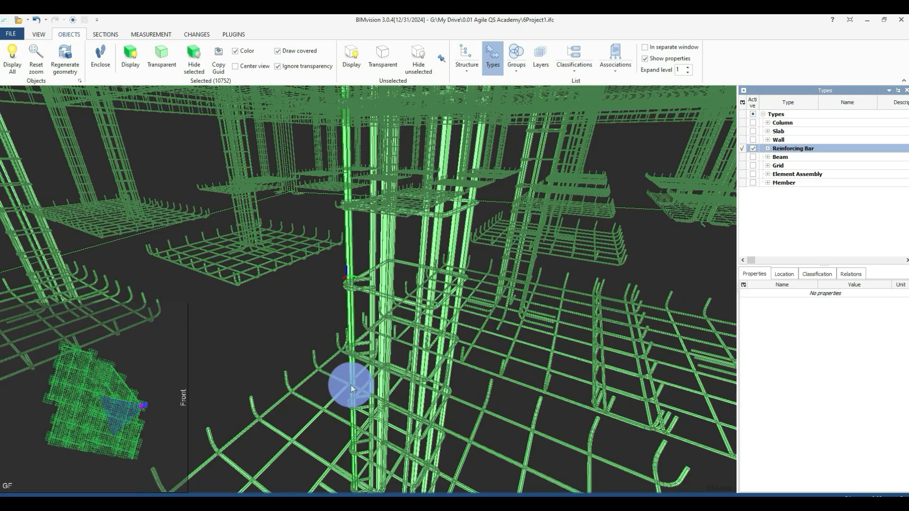
{"action": "scroll", "coordinate": [379, 393], "scroll_direction": "down", "scroll_amount": 3}
{"action": "scroll", "coordinate": [405, 402], "scroll_direction": "down", "scroll_amount": 2}
{"action": "scroll", "coordinate": [424, 351], "scroll_direction": "down", "scroll_amount": 2}
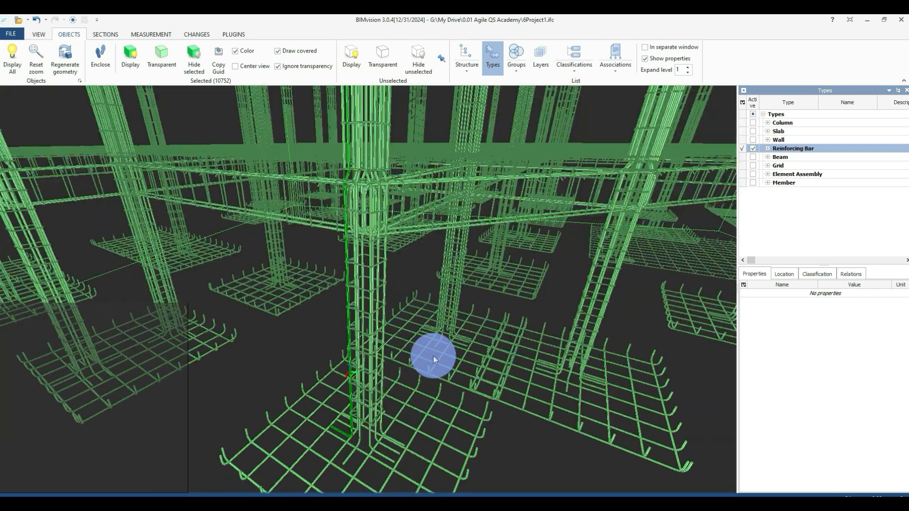
{"action": "scroll", "coordinate": [433, 356], "scroll_direction": "down", "scroll_amount": 5}
{"action": "scroll", "coordinate": [187, 246], "scroll_direction": "up", "scroll_amount": 1}
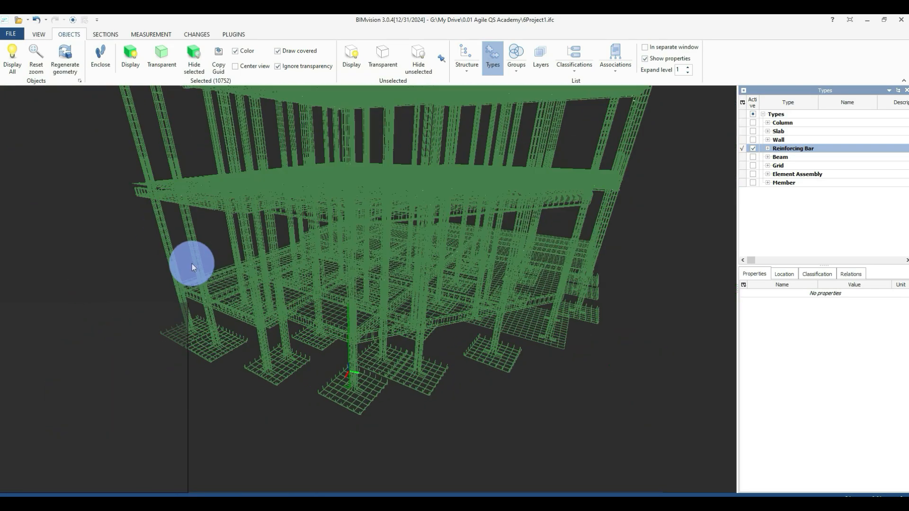
{"action": "scroll", "coordinate": [118, 229], "scroll_direction": "up", "scroll_amount": 2}
{"action": "scroll", "coordinate": [112, 191], "scroll_direction": "up", "scroll_amount": 2}
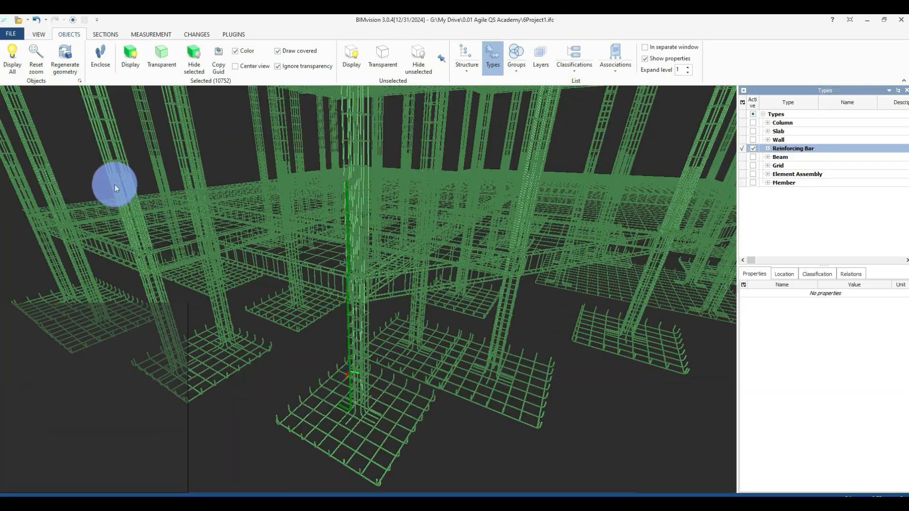
{"action": "scroll", "coordinate": [101, 182], "scroll_direction": "up", "scroll_amount": 2}
{"action": "scroll", "coordinate": [102, 170], "scroll_direction": "up", "scroll_amount": 2}
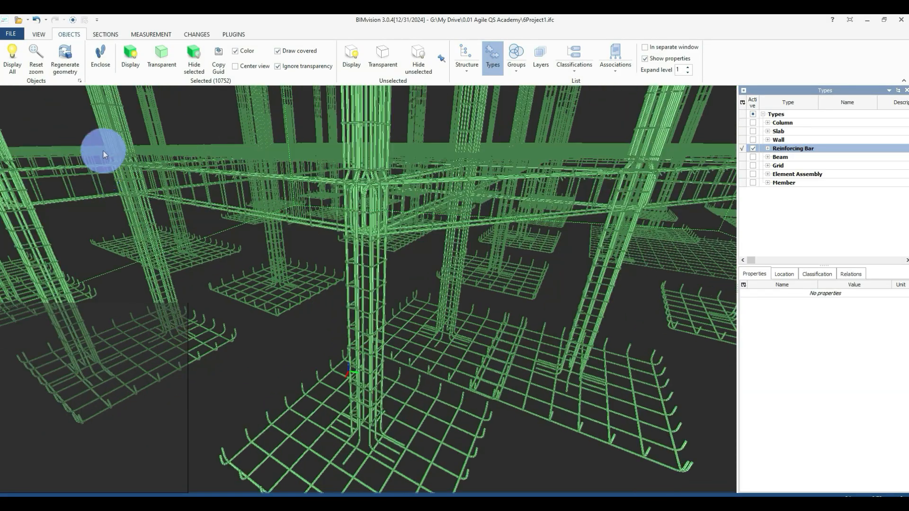
{"action": "left_click_drag", "start_coordinate": [327, 315], "coordinate": [24, 137]}
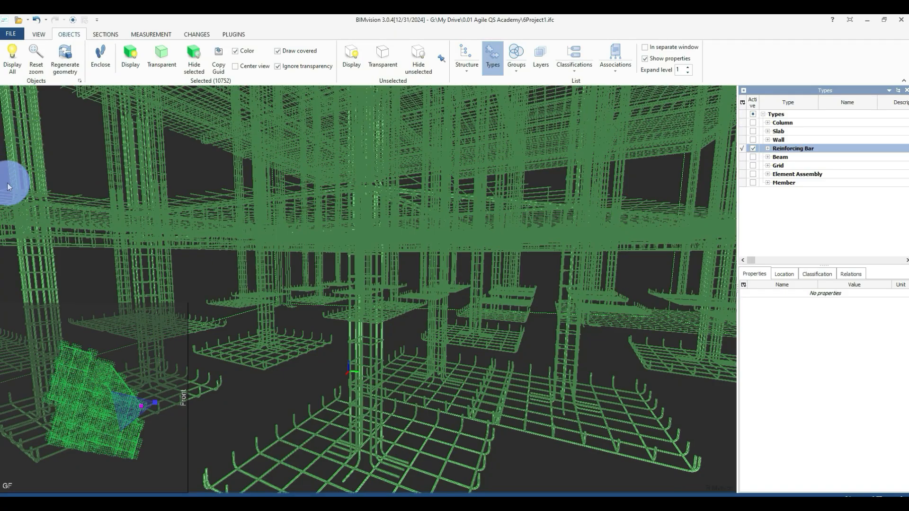
{"action": "left_click_drag", "start_coordinate": [10, 248], "coordinate": [27, 254]}
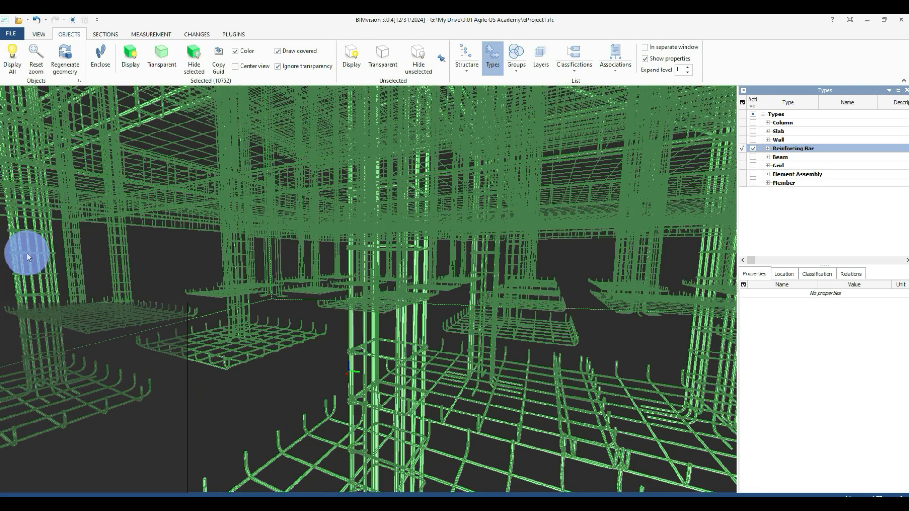
{"action": "left_click_drag", "start_coordinate": [254, 286], "coordinate": [212, 283]}
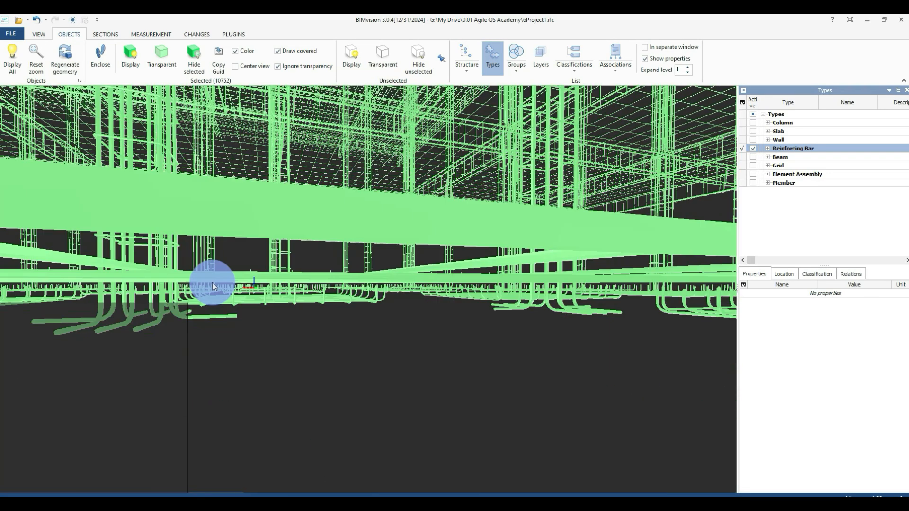
{"action": "scroll", "coordinate": [374, 378], "scroll_direction": "down", "scroll_amount": 10}
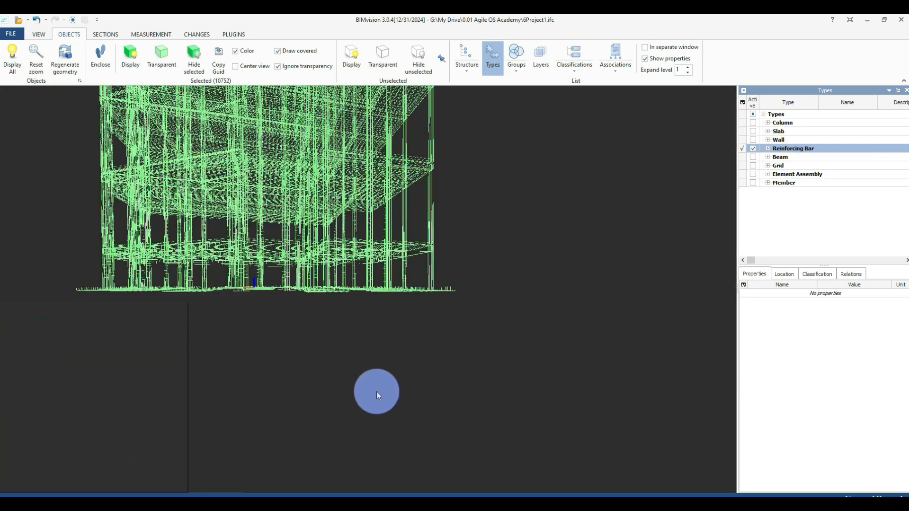
Examine the building's reinforcing bars from close up and from a distance, including in the front view.
{"action": "scroll", "coordinate": [113, 161], "scroll_direction": "up", "scroll_amount": 10}
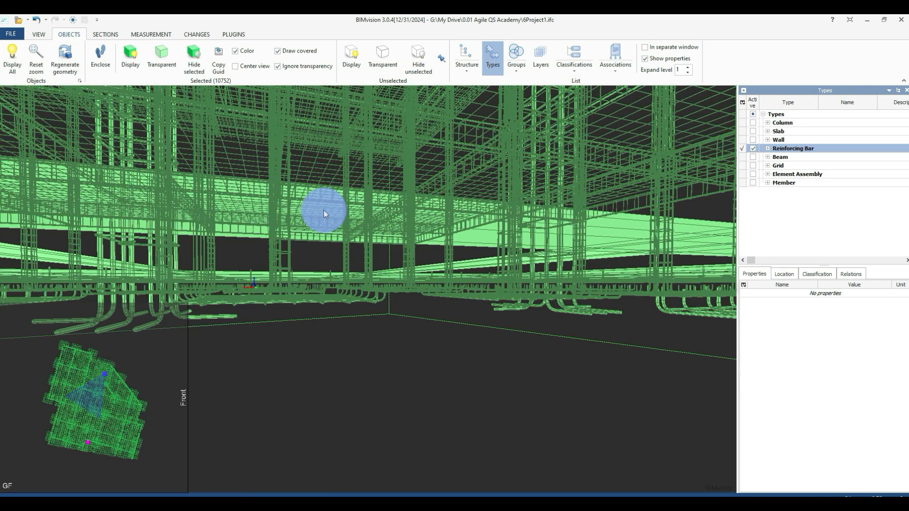
{"action": "scroll", "coordinate": [449, 371], "scroll_direction": "down", "scroll_amount": 10}
{"action": "scroll", "coordinate": [451, 377], "scroll_direction": "down", "scroll_amount": 3}
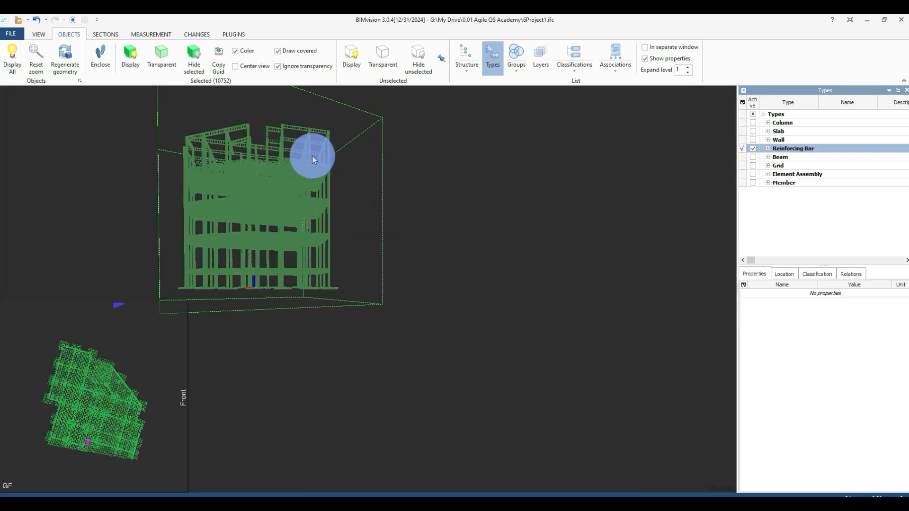
{"action": "left_click", "coordinate": [33, 33]}
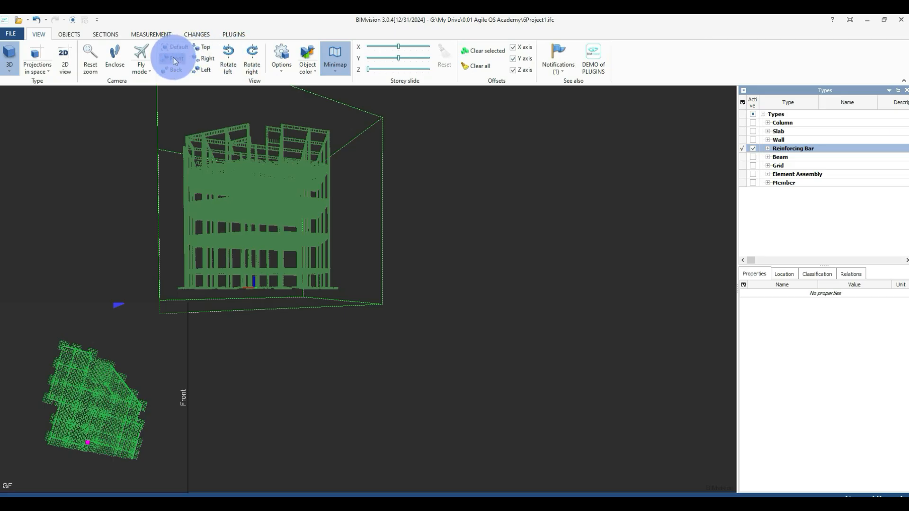
{"action": "left_click", "coordinate": [173, 57]}
{"action": "scroll", "coordinate": [205, 211], "scroll_direction": "up", "scroll_amount": 3}
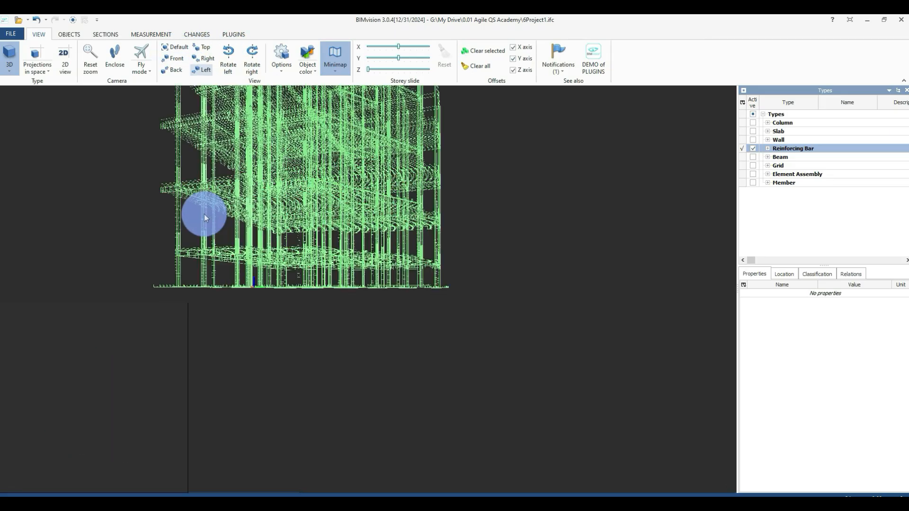
{"action": "scroll", "coordinate": [114, 190], "scroll_direction": "up", "scroll_amount": 1}
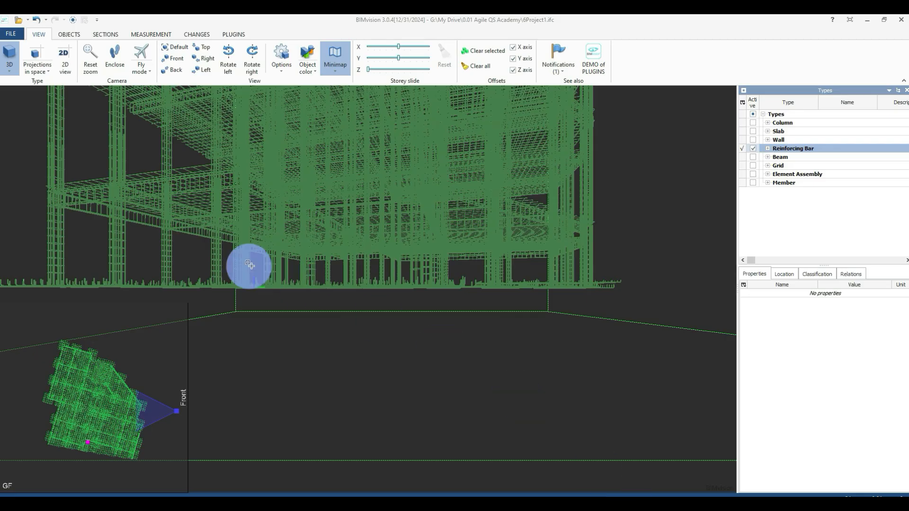
{"action": "left_click_drag", "start_coordinate": [72, 188], "coordinate": [179, 233]}
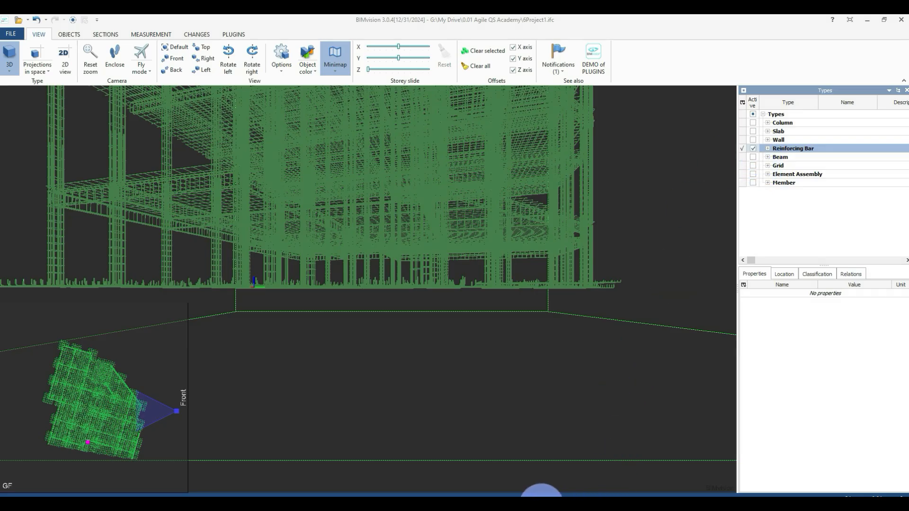
{"action": "left_click_drag", "start_coordinate": [681, 275], "coordinate": [700, 244]}
{"action": "scroll", "coordinate": [590, 271], "scroll_direction": "down", "scroll_amount": 5}
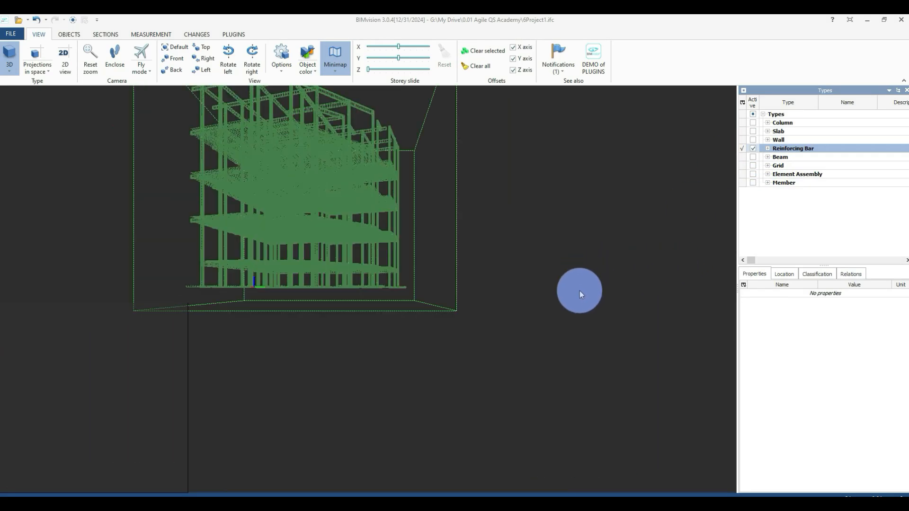
Display the beams on their own, and restore the complete building with all element types shown and nothing selected.
{"action": "left_click", "coordinate": [754, 114]}
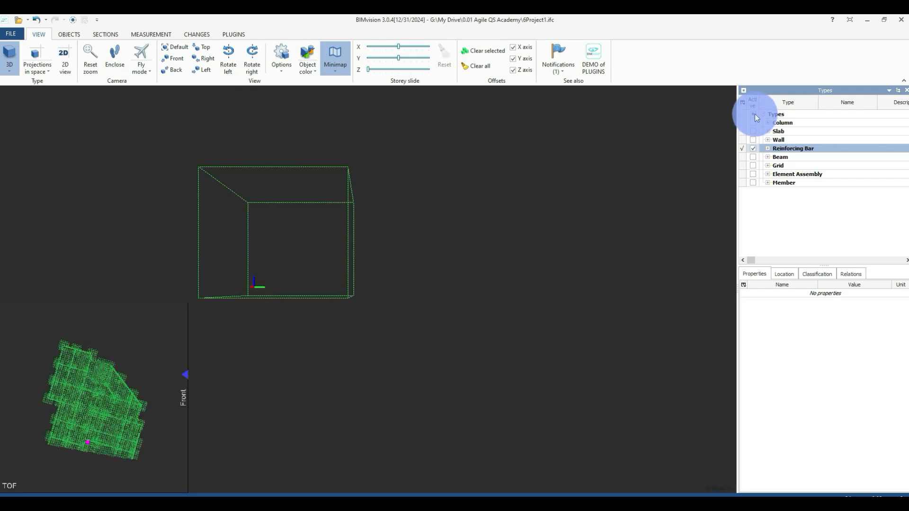
{"action": "left_click", "coordinate": [754, 157]}
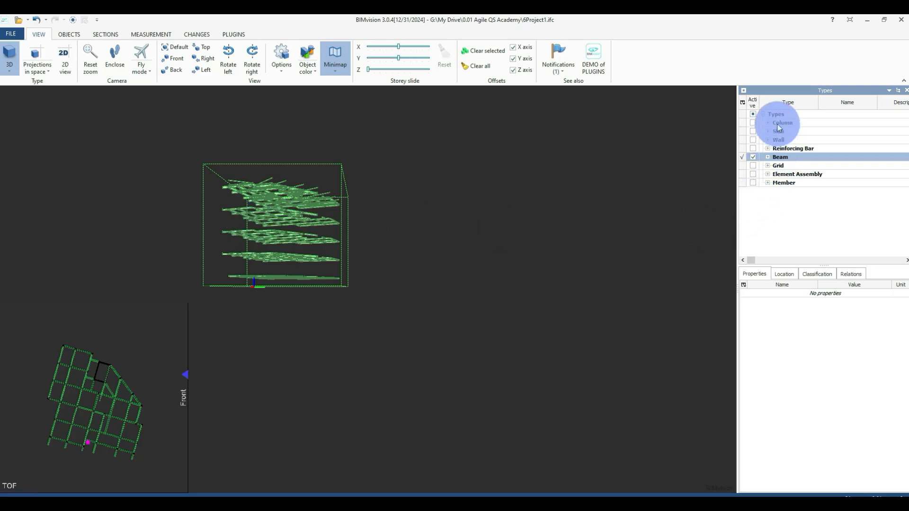
{"action": "left_click", "coordinate": [753, 157]}
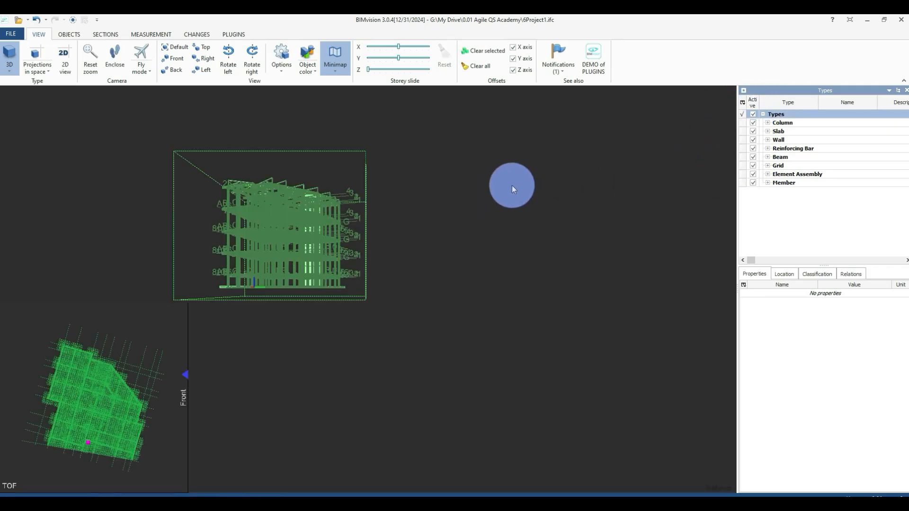
{"action": "key", "text": "Escape"}
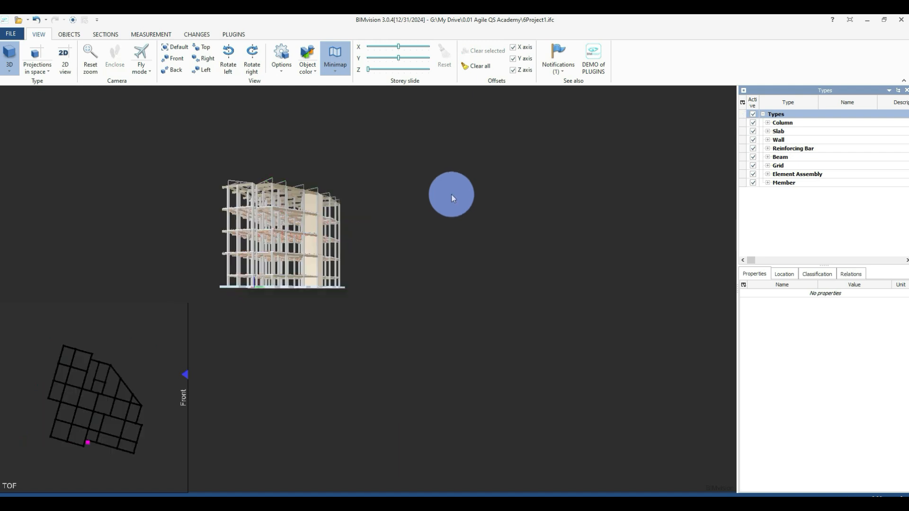
{"action": "scroll", "coordinate": [196, 237], "scroll_direction": "up", "scroll_amount": 4}
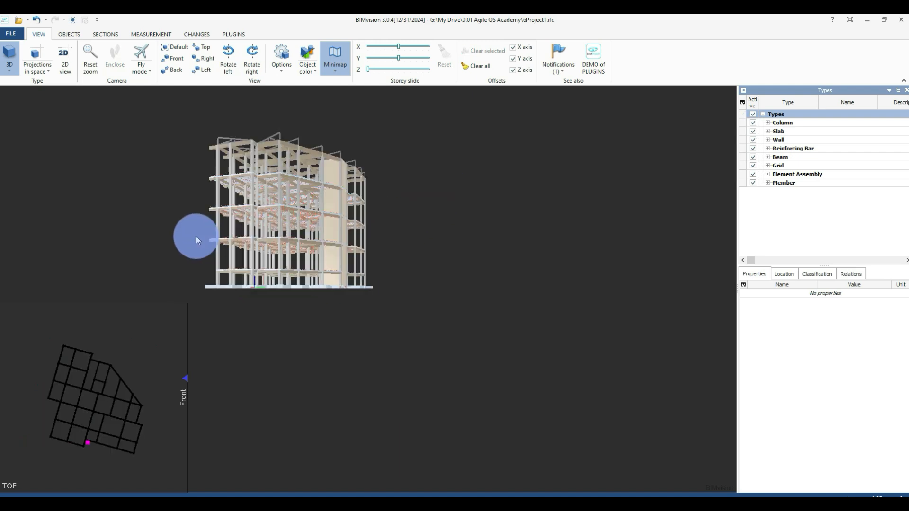
{"action": "scroll", "coordinate": [196, 237], "scroll_direction": "up", "scroll_amount": 2}
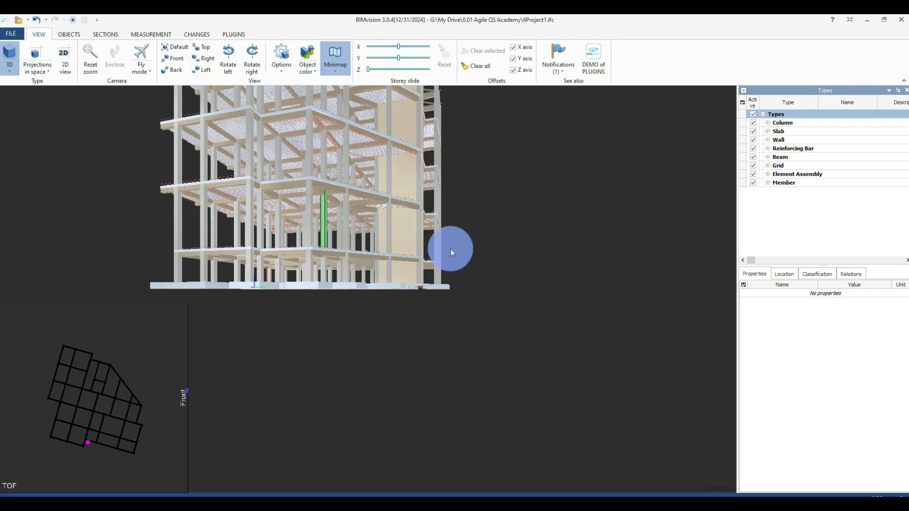
{"action": "scroll", "coordinate": [546, 271], "scroll_direction": "down", "scroll_amount": 3}
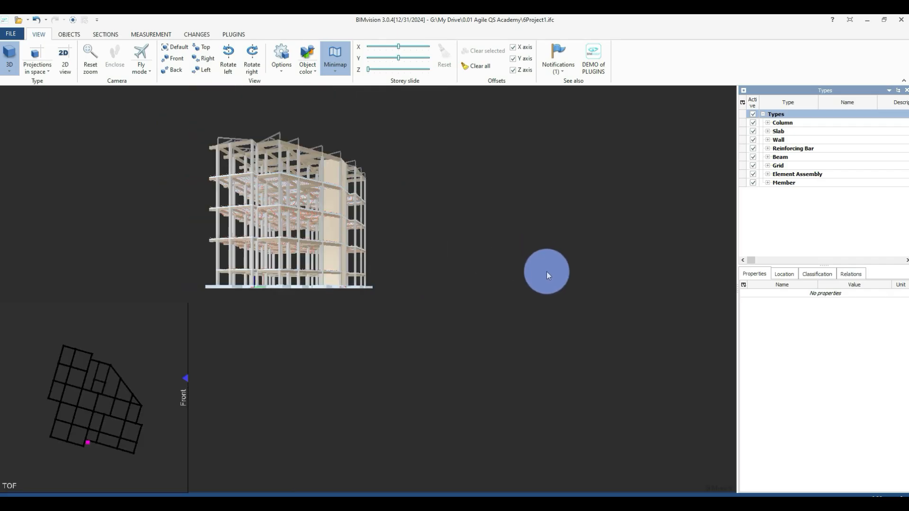
Display only the reinforcing bars with every other type hidden, and clear their selection highlight.
{"action": "left_click", "coordinate": [753, 115]}
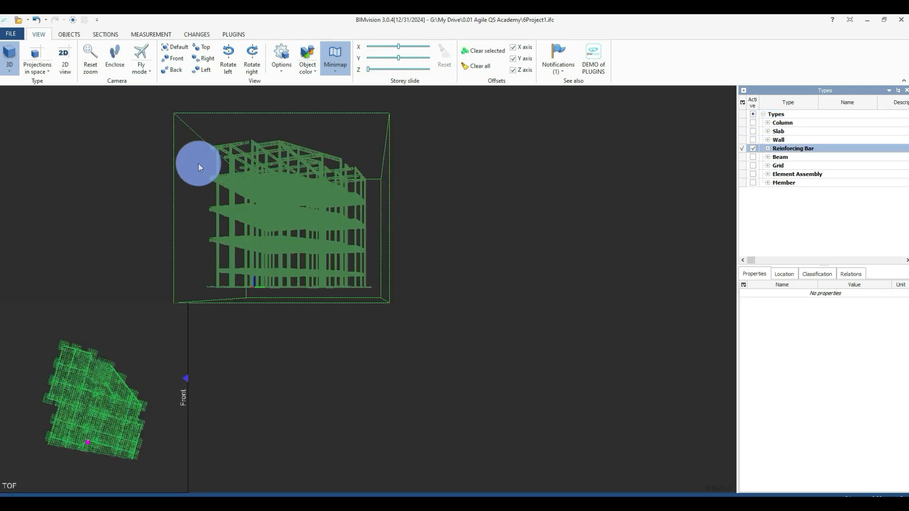
{"action": "scroll", "coordinate": [237, 119], "scroll_direction": "up", "scroll_amount": 3}
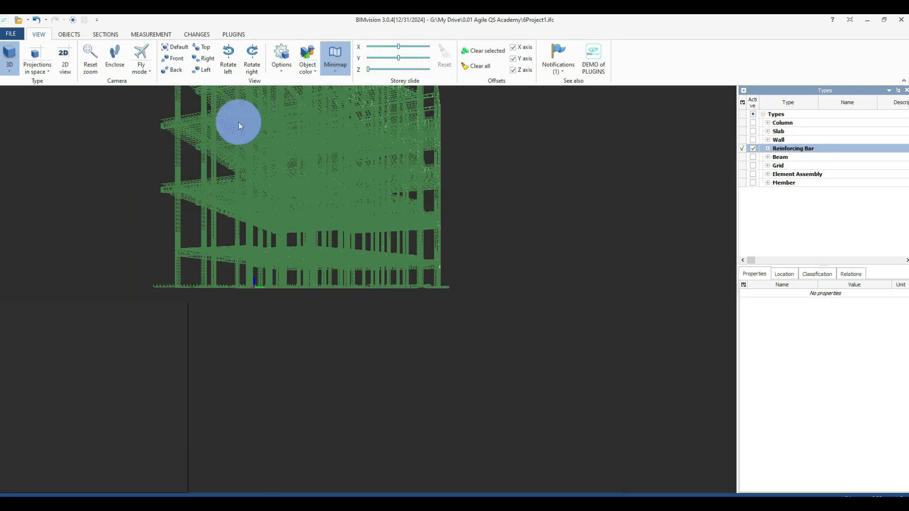
{"action": "key", "text": "Escape"}
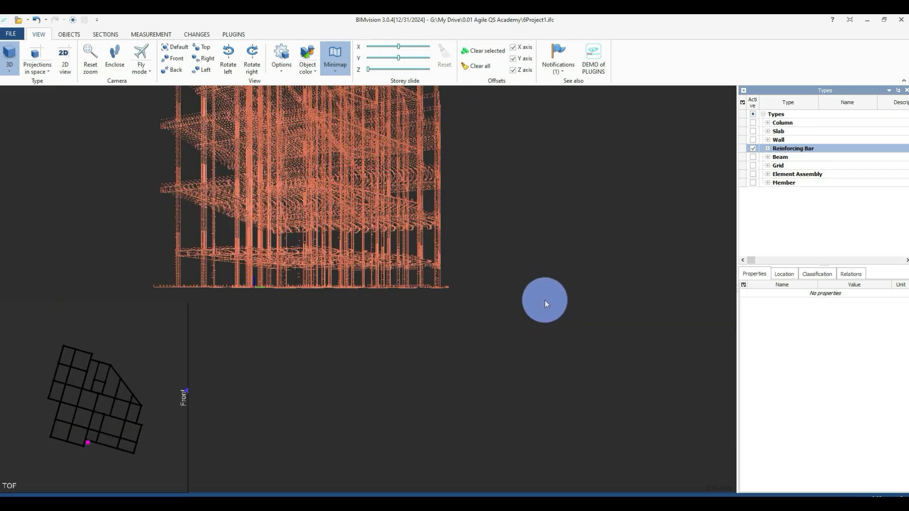
Select one bar of the corner footing's reinforcement mesh and review its properties, location and classification data.
{"action": "scroll", "coordinate": [289, 268], "scroll_direction": "up", "scroll_amount": 3}
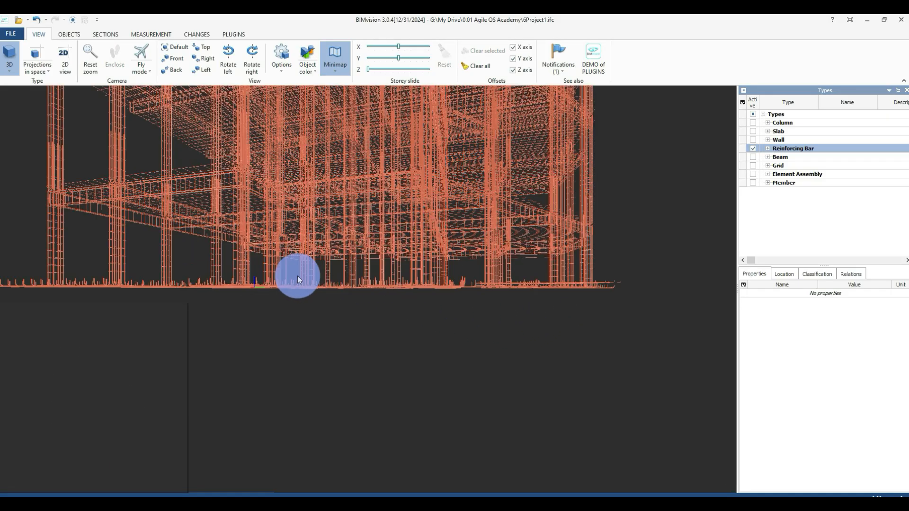
{"action": "scroll", "coordinate": [308, 278], "scroll_direction": "up", "scroll_amount": 2}
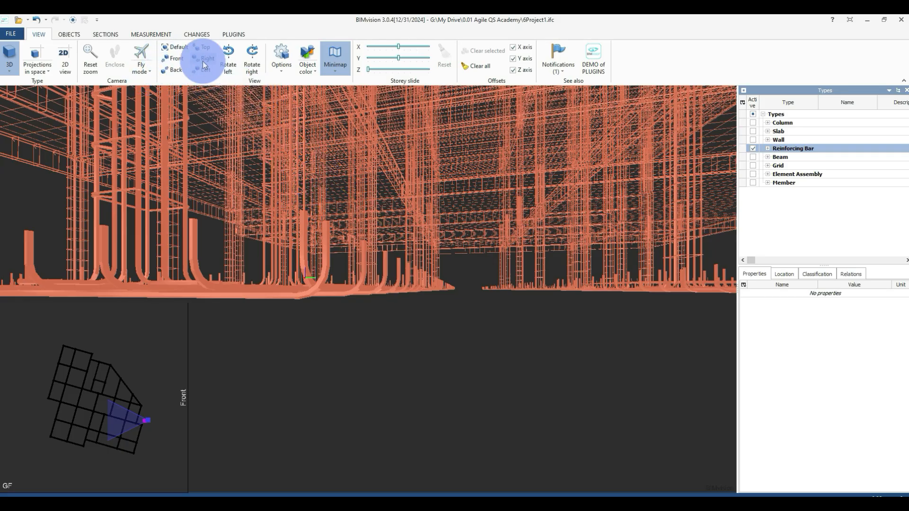
{"action": "left_click", "coordinate": [183, 50]}
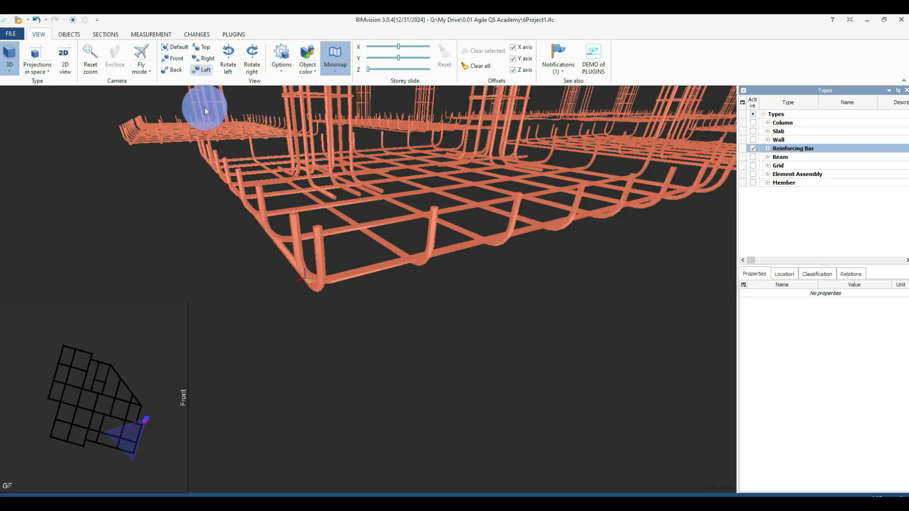
{"action": "left_click", "coordinate": [430, 240]}
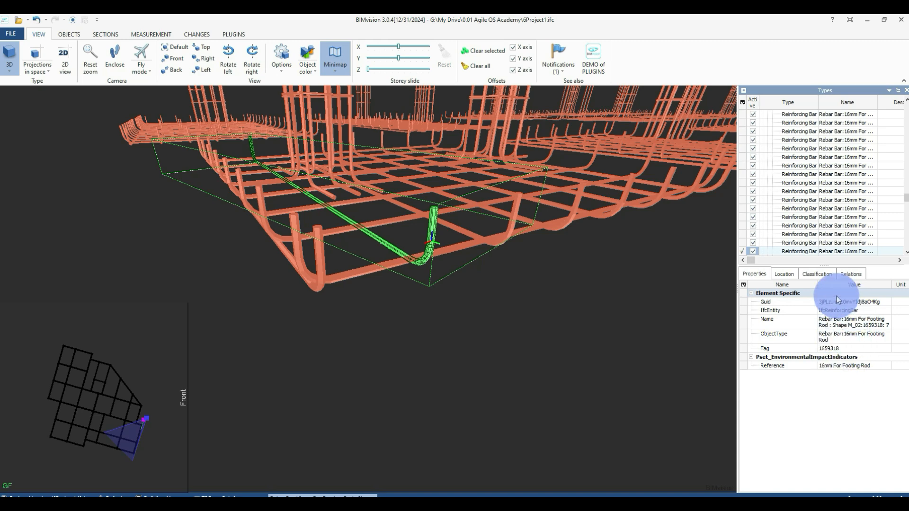
{"action": "left_click", "coordinate": [791, 277]}
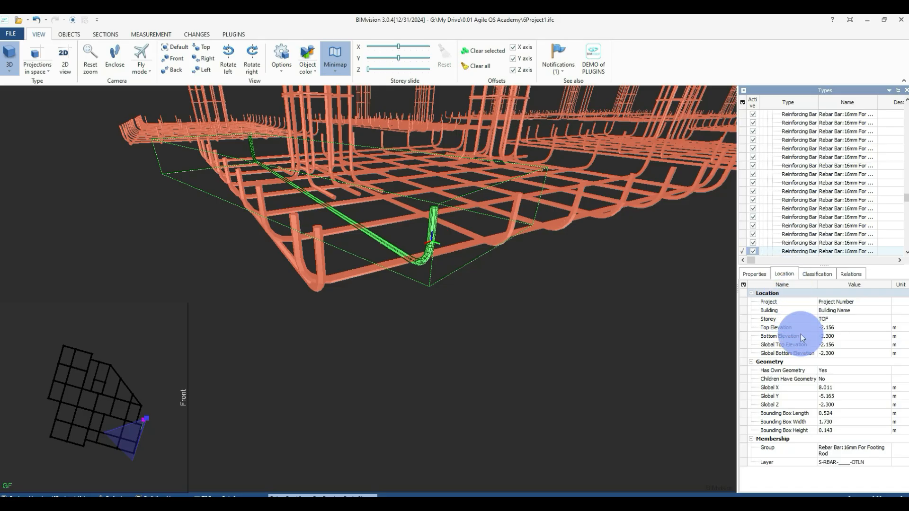
{"action": "left_click", "coordinate": [815, 274]}
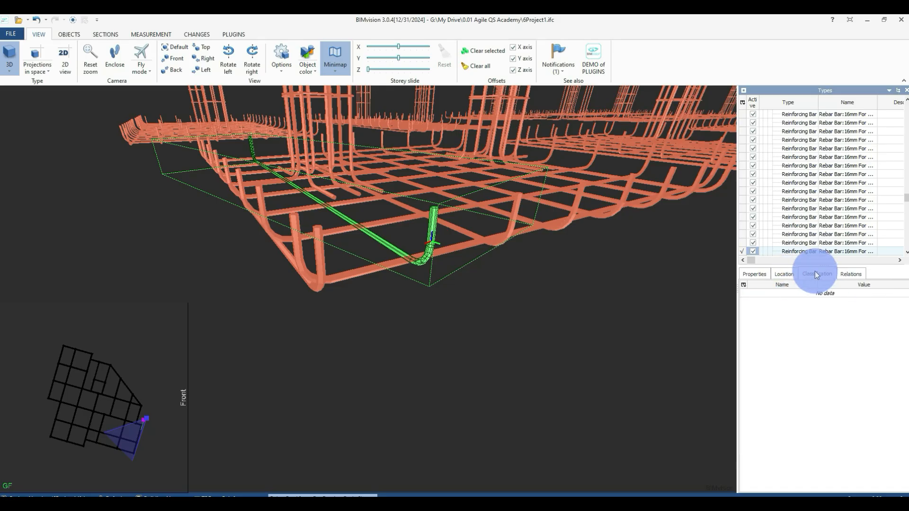
{"action": "left_click", "coordinate": [755, 275]}
{"action": "left_click", "coordinate": [783, 275]}
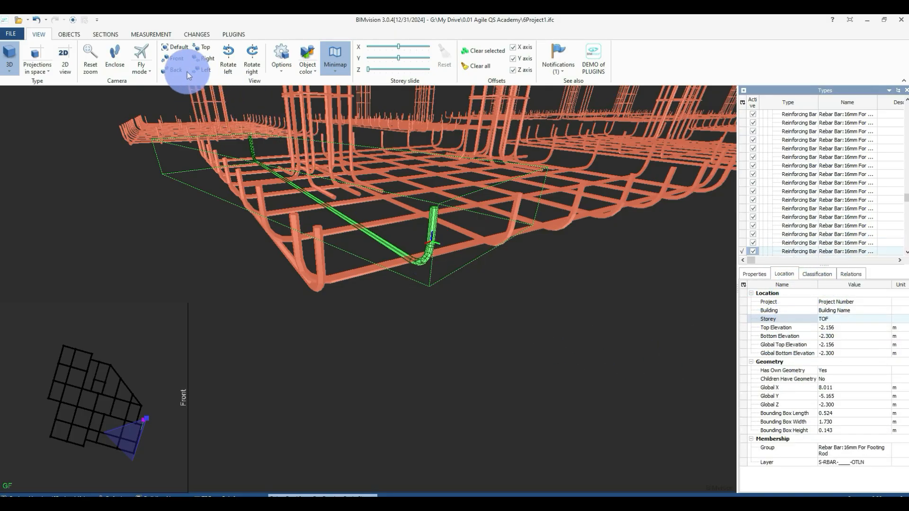
Inspect the selected footing bar in the right and top views, and return to the default view of the whole reinforcement.
{"action": "left_click", "coordinate": [203, 58]}
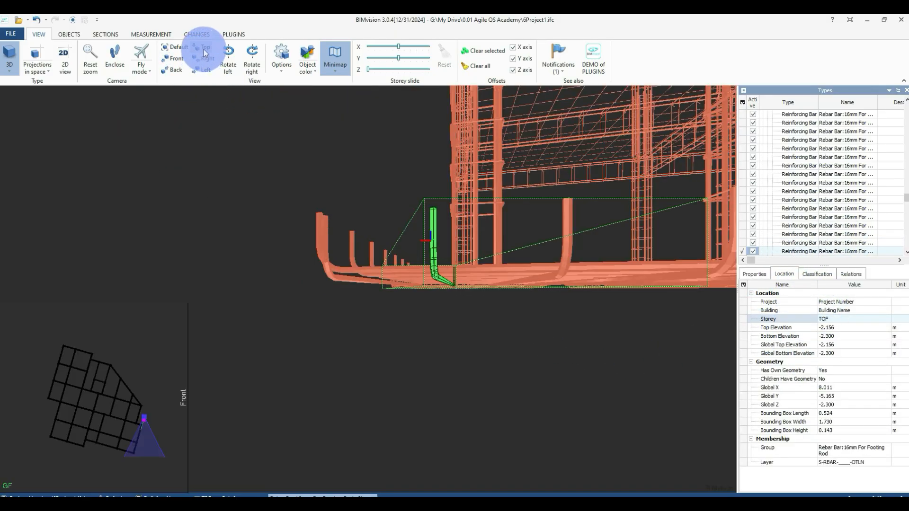
{"action": "left_click", "coordinate": [203, 49]}
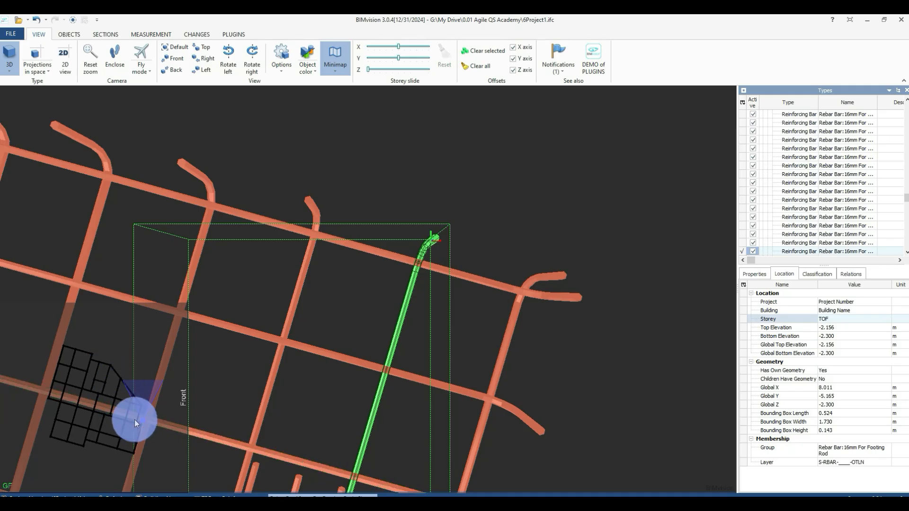
{"action": "scroll", "coordinate": [135, 418], "scroll_direction": "down", "scroll_amount": 5}
{"action": "scroll", "coordinate": [147, 413], "scroll_direction": "down", "scroll_amount": 6}
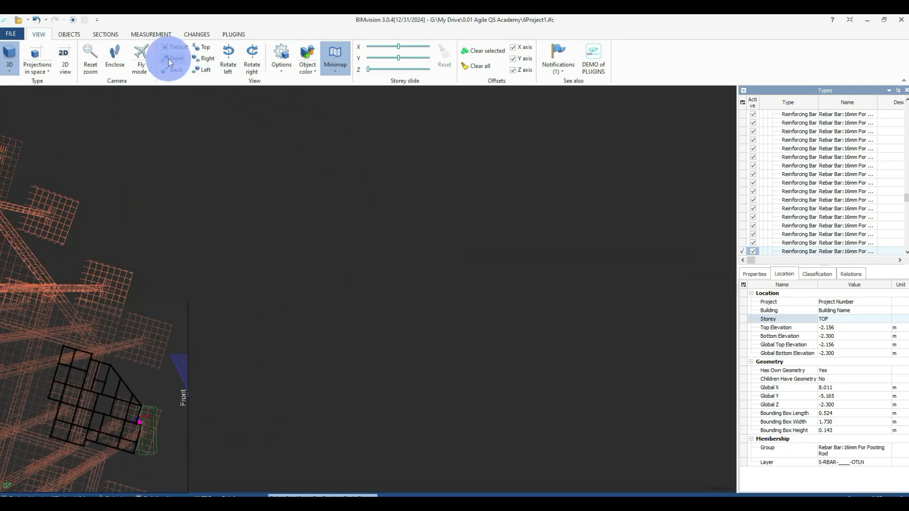
{"action": "left_click", "coordinate": [173, 47]}
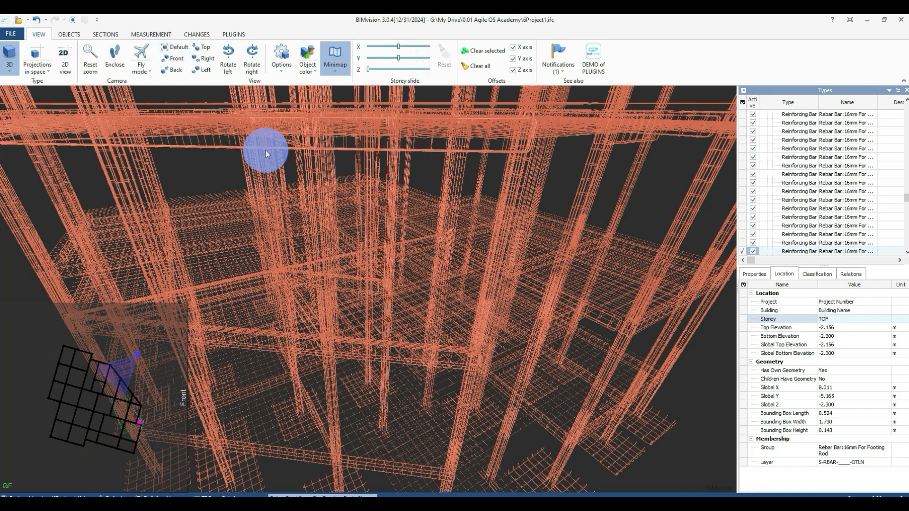
{"action": "scroll", "coordinate": [415, 268], "scroll_direction": "down", "scroll_amount": 8}
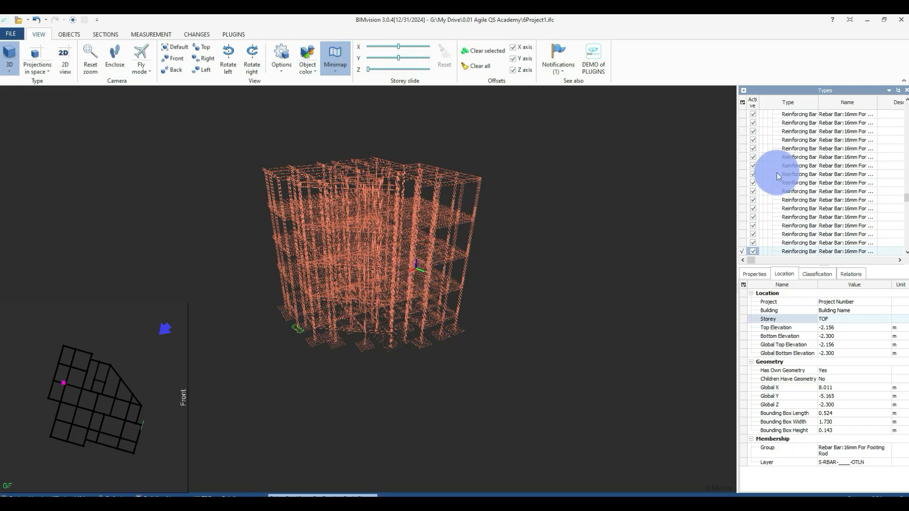
Start a steel weight measurement in tons based on the current selection.
{"action": "scroll", "coordinate": [777, 176], "scroll_direction": "up", "scroll_amount": 3}
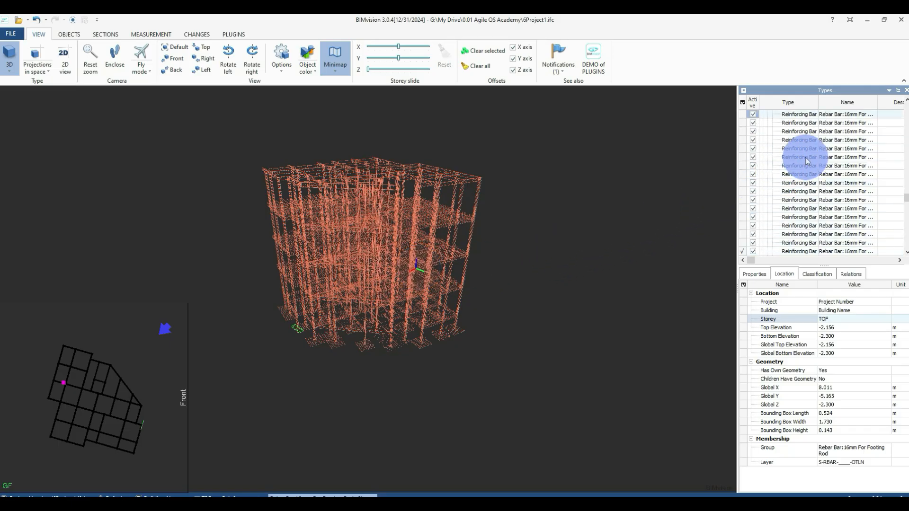
{"action": "left_click_drag", "start_coordinate": [907, 160], "coordinate": [906, 97]}
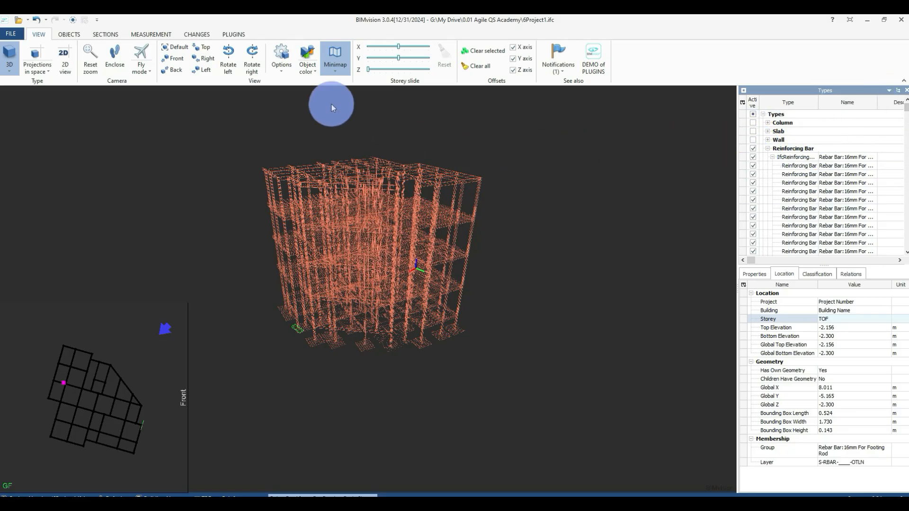
{"action": "left_click", "coordinate": [142, 33]}
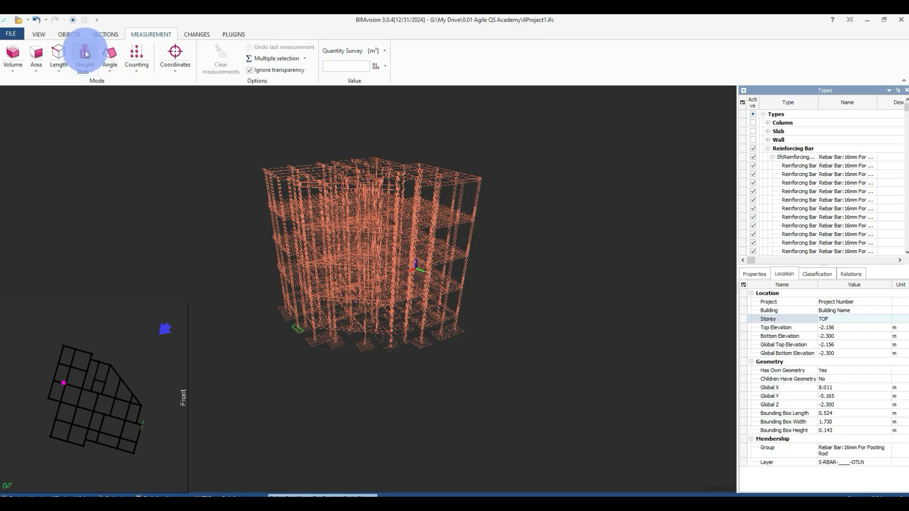
{"action": "left_click", "coordinate": [90, 72]}
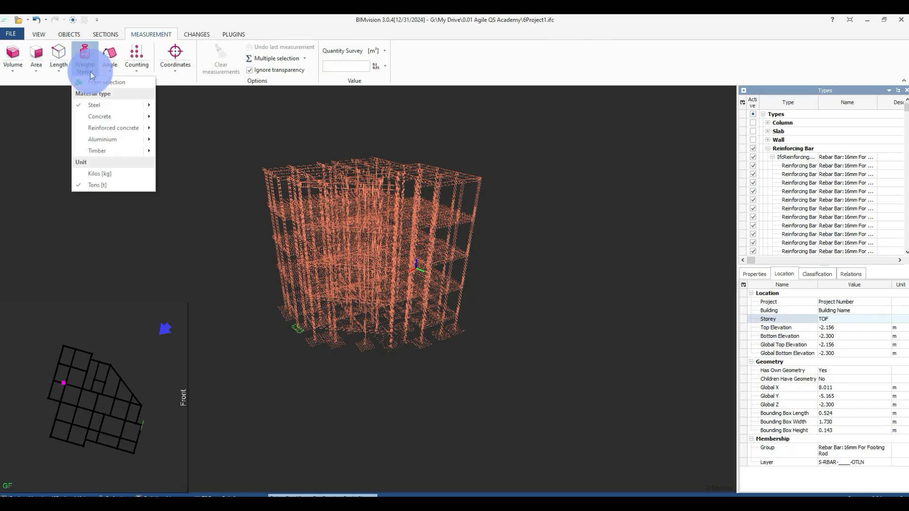
{"action": "left_click", "coordinate": [97, 82]}
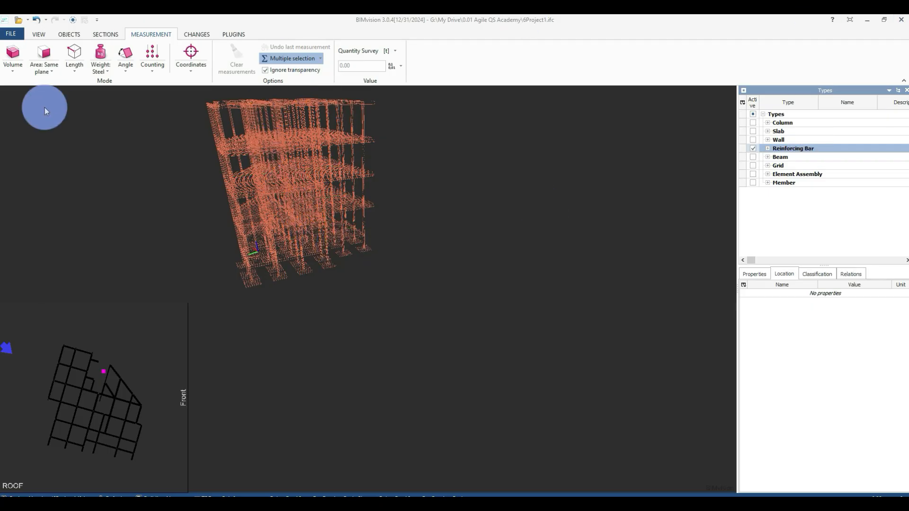
Hide and re-show the reinforcing bars to select them all, and check the density assigned to steel for weight measurement.
{"action": "left_click", "coordinate": [754, 149]}
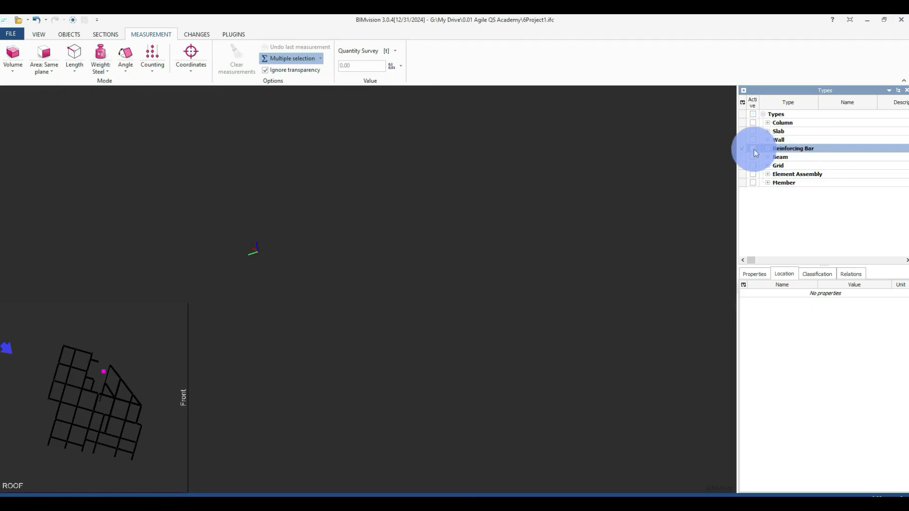
{"action": "left_click", "coordinate": [754, 149]}
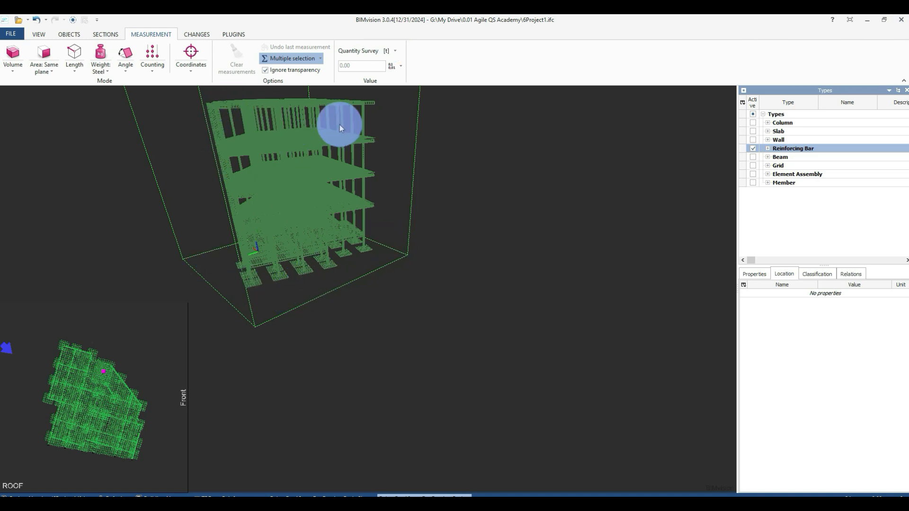
{"action": "left_click", "coordinate": [108, 74]}
{"action": "mouse_move", "coordinate": [113, 104]}
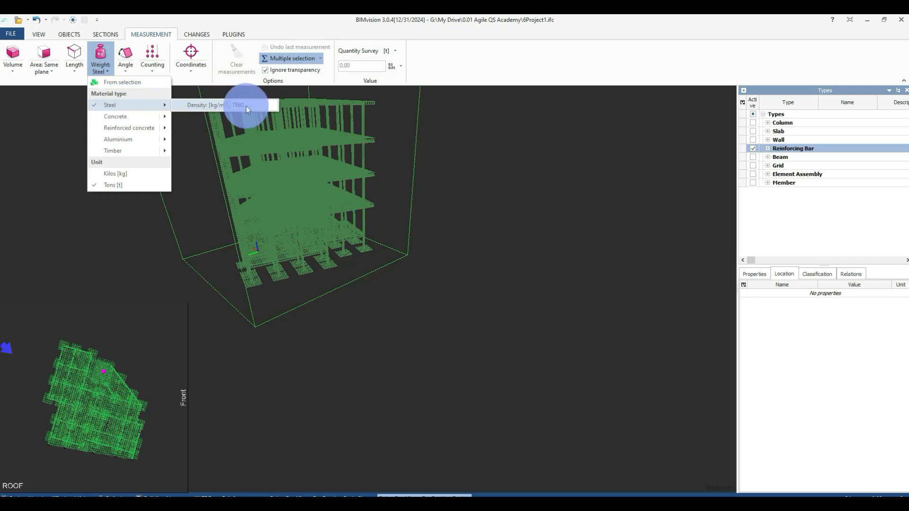
{"action": "mouse_move", "coordinate": [124, 119]}
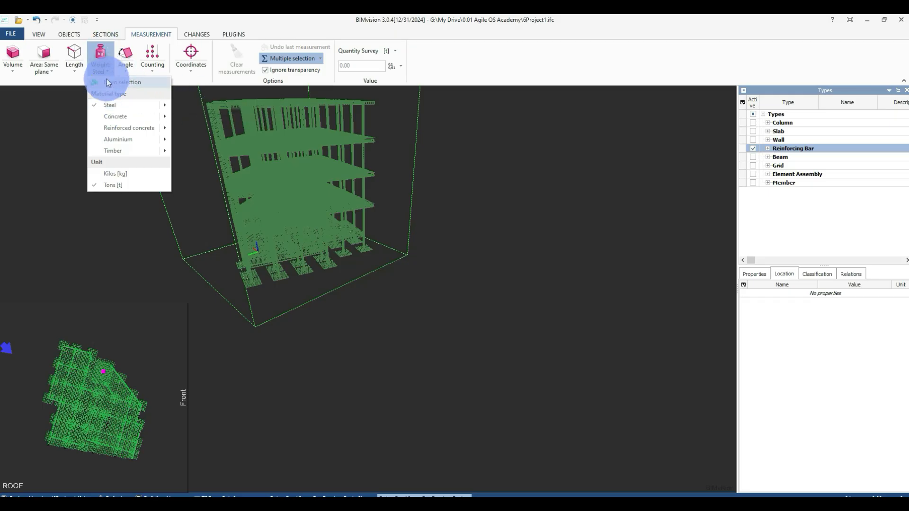
{"action": "left_click", "coordinate": [72, 78]}
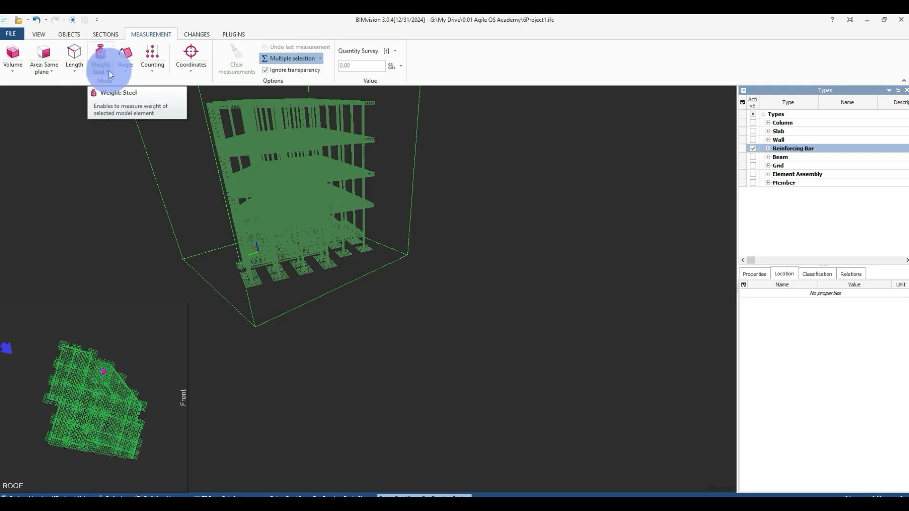
{"action": "left_click", "coordinate": [109, 70]}
{"action": "mouse_move", "coordinate": [151, 106]}
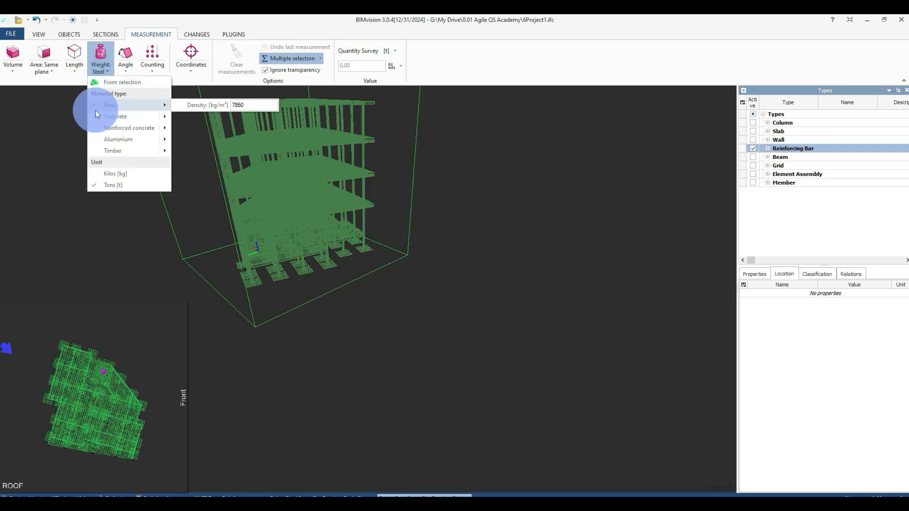
{"action": "left_click", "coordinate": [72, 79]}
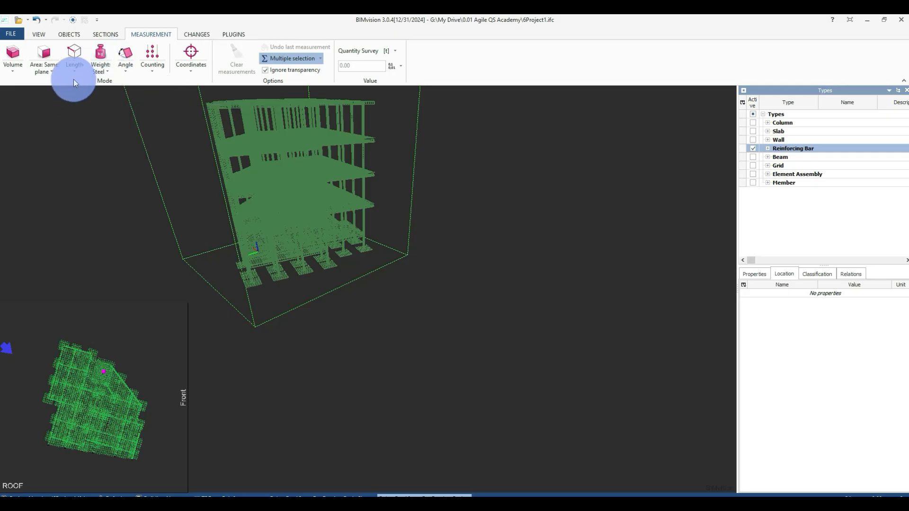
Measure the total steel weight of all selected reinforcing bars in tons, based on the current selection.
{"action": "left_click", "coordinate": [102, 55]}
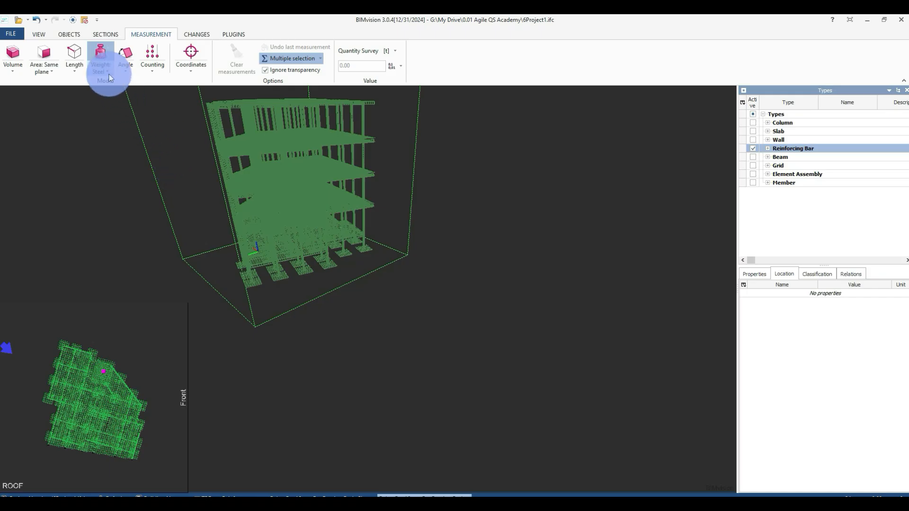
{"action": "left_click", "coordinate": [103, 51]}
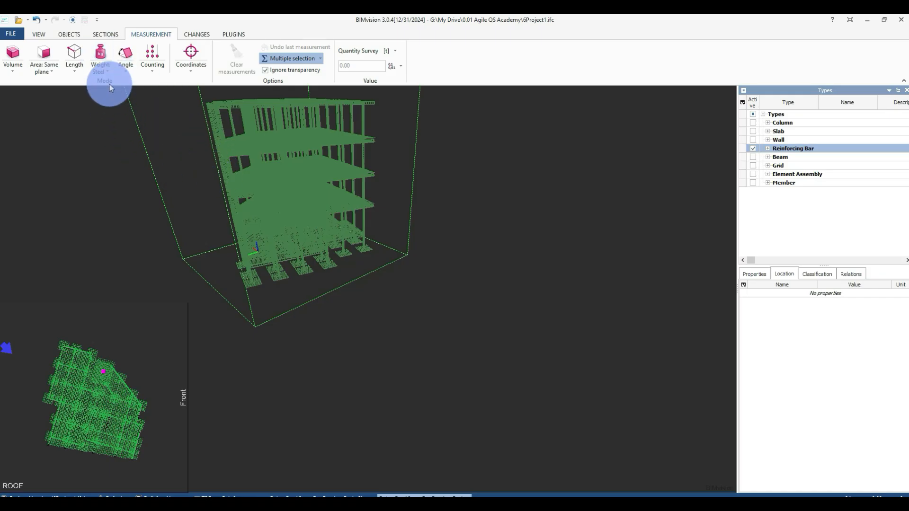
{"action": "left_click", "coordinate": [109, 72]}
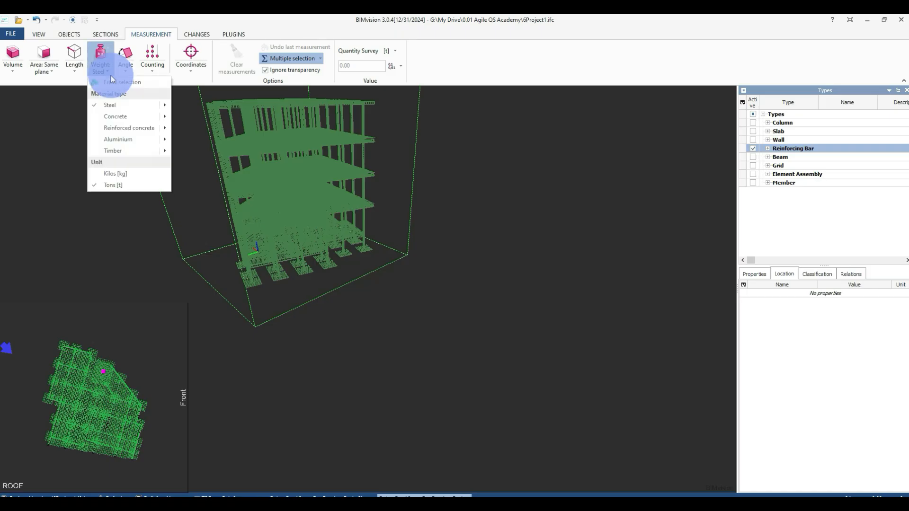
{"action": "left_click", "coordinate": [115, 104]}
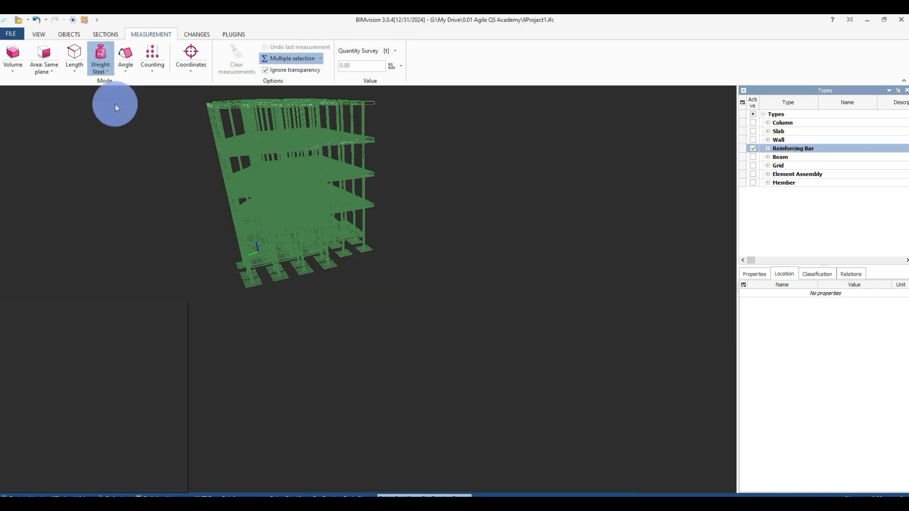
{"action": "left_click", "coordinate": [109, 72]}
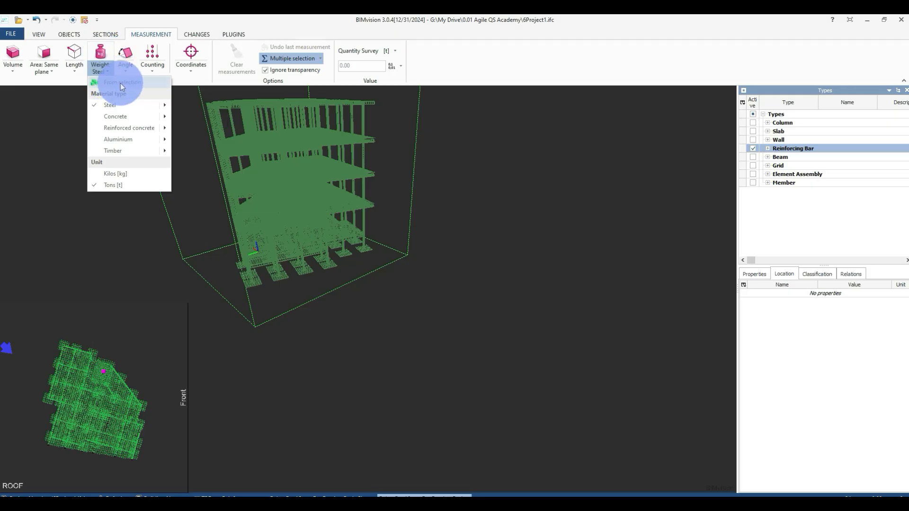
{"action": "left_click", "coordinate": [120, 83]}
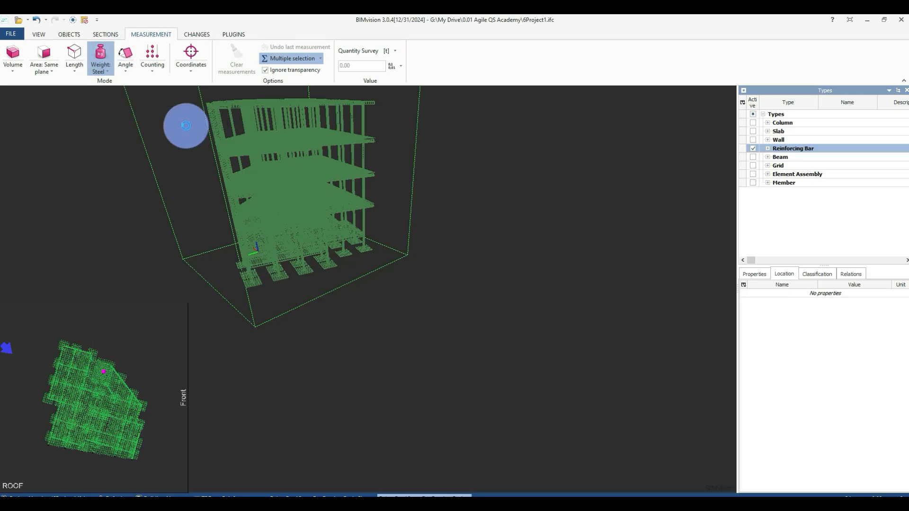
{"action": "left_click", "coordinate": [201, 175]}
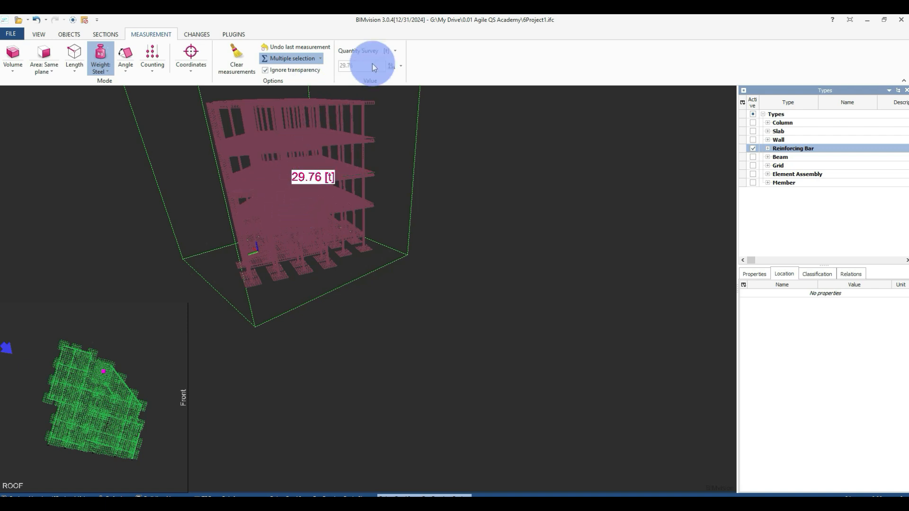
Show the measured reinforcement weight in kilograms using the metric system [kg] unit.
{"action": "left_click", "coordinate": [390, 51]}
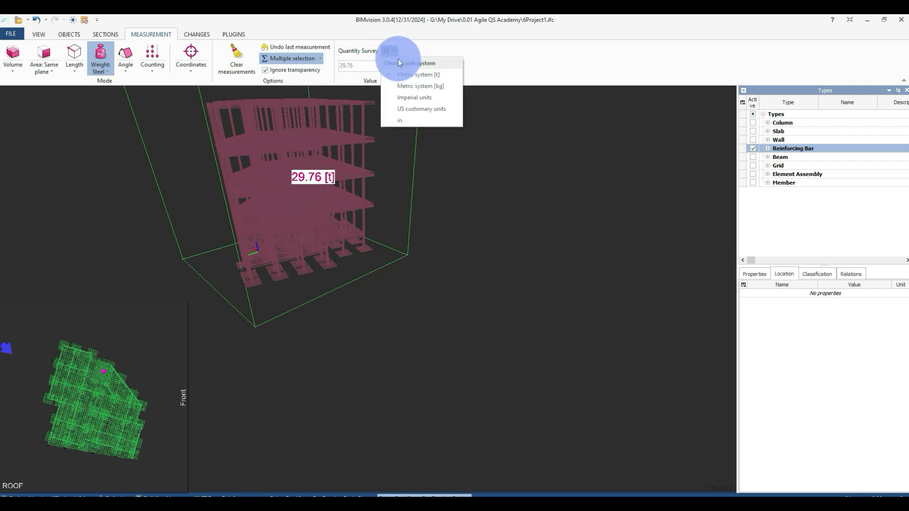
{"action": "left_click", "coordinate": [408, 88]}
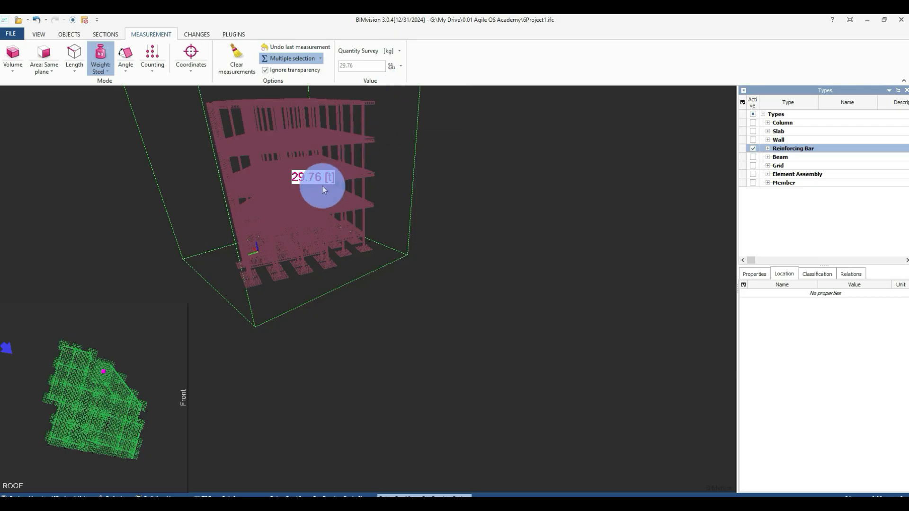
{"action": "left_click", "coordinate": [312, 193]}
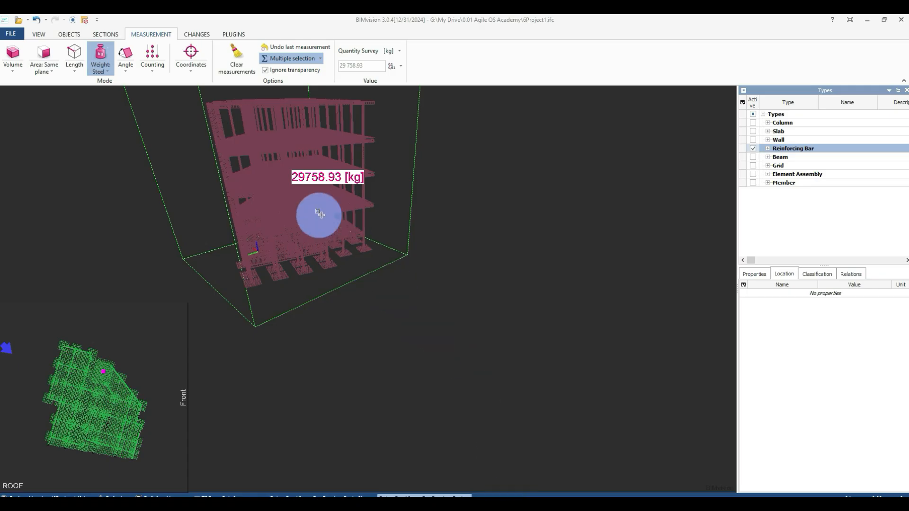
{"action": "left_click_drag", "start_coordinate": [274, 156], "coordinate": [387, 194]}
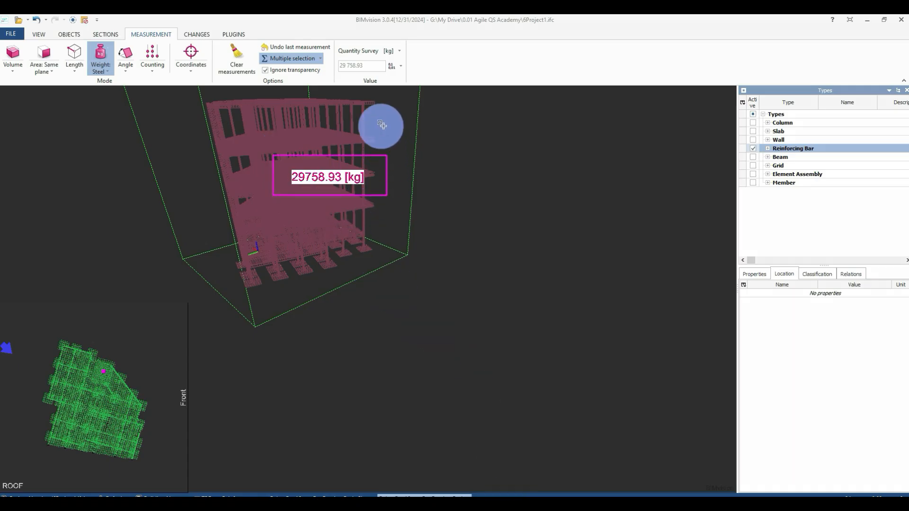
{"action": "left_click_drag", "start_coordinate": [331, 38], "coordinate": [408, 86]}
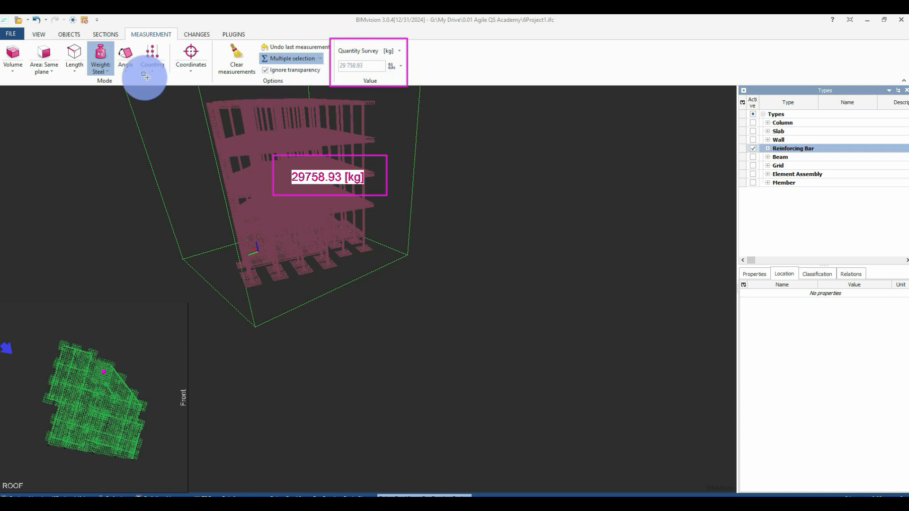
{"action": "left_click_drag", "start_coordinate": [80, 38], "coordinate": [119, 91]}
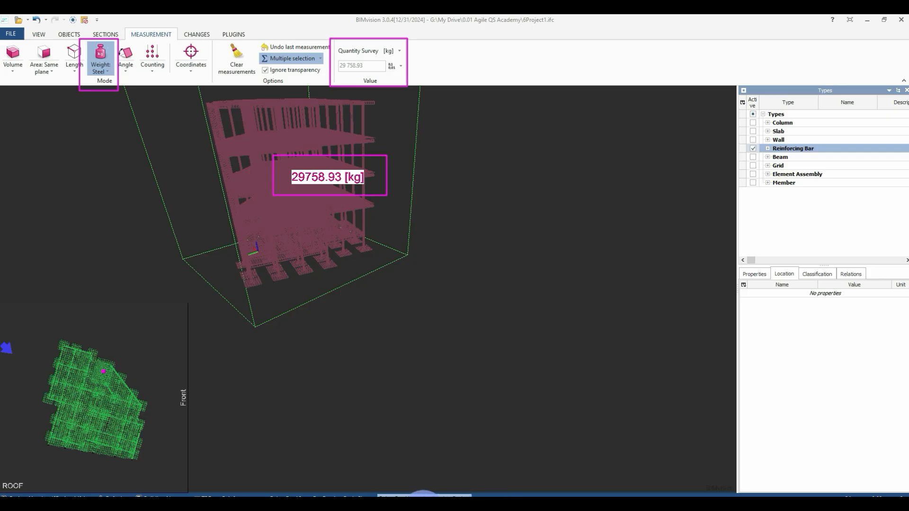
Set the unit of the measured reinforcement weight back to metric tons.
{"action": "left_click", "coordinate": [398, 51]}
{"action": "left_click", "coordinate": [414, 76]}
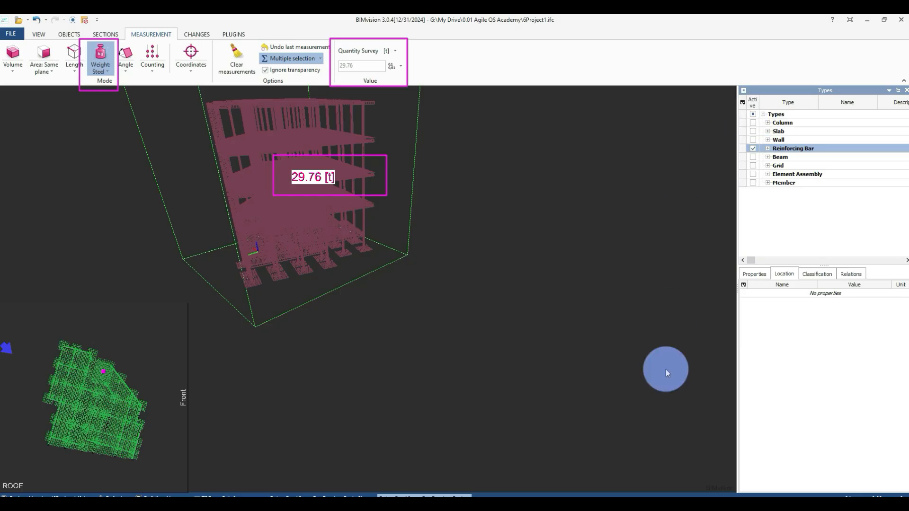
{"action": "left_click", "coordinate": [581, 510]}
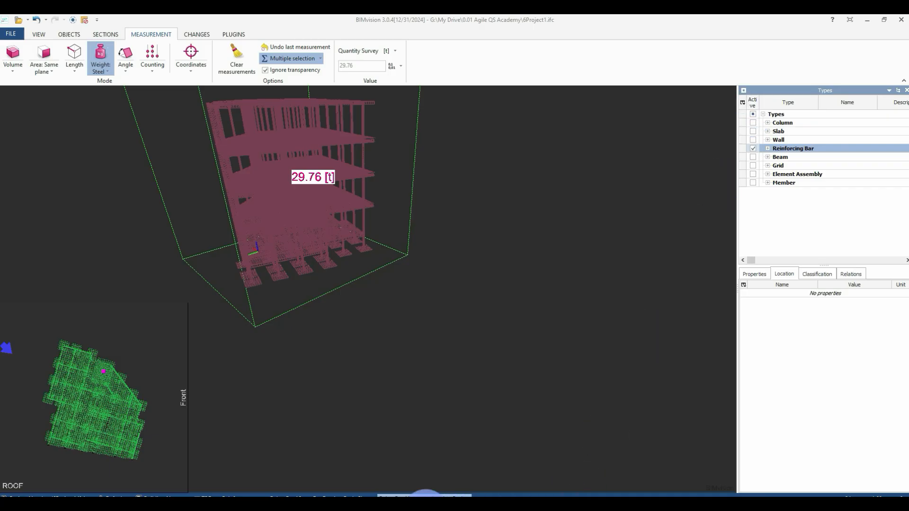
Hide all element types except the slabs, and expand the slab type to list its elements.
{"action": "left_click", "coordinate": [754, 114]}
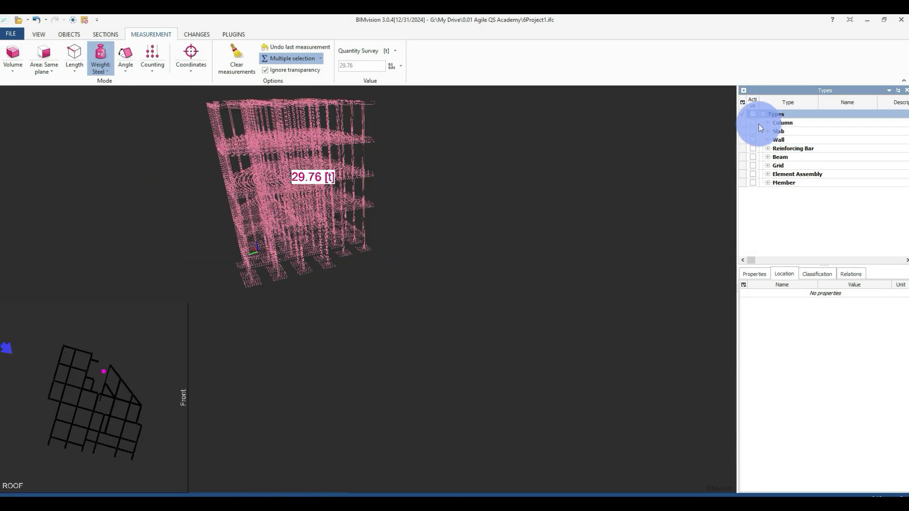
{"action": "left_click", "coordinate": [754, 131]}
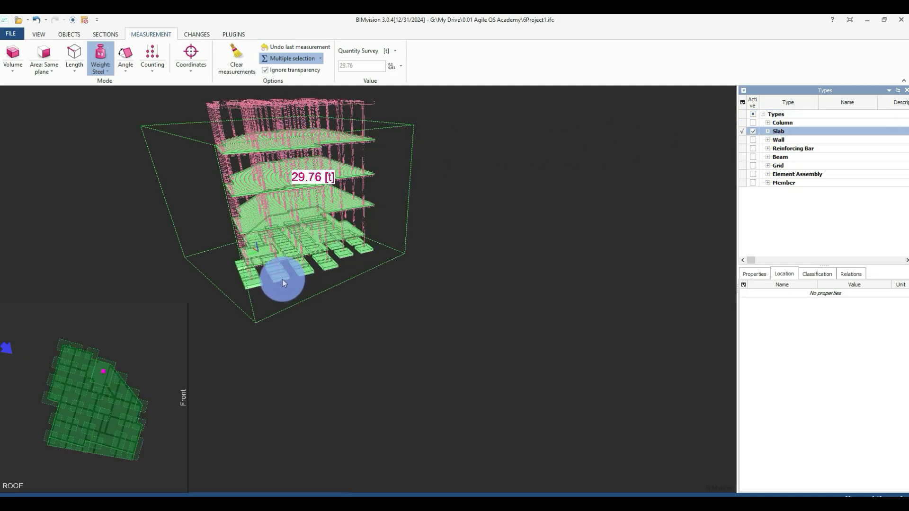
{"action": "left_click", "coordinate": [768, 132]}
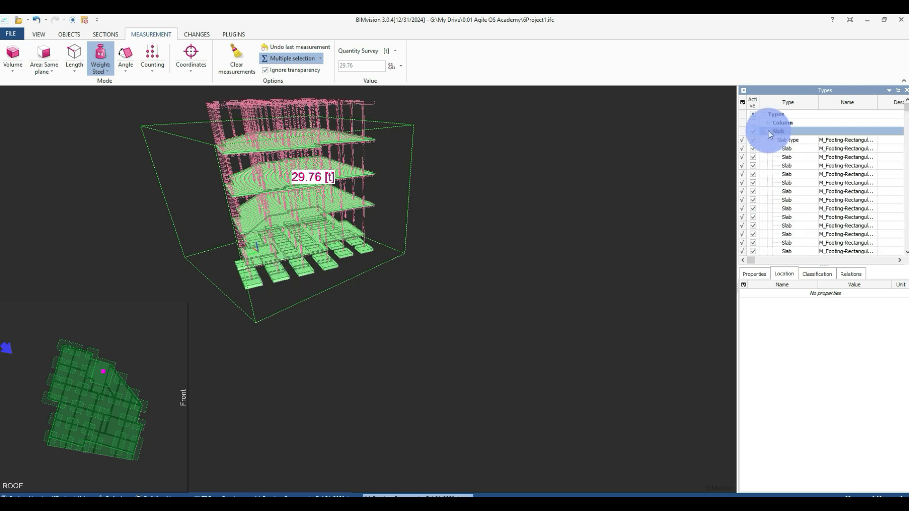
Select all the M_Footing-Rectangular slab types, leaving out the 150 mm foundation slab and the concrete floor.
{"action": "left_click", "coordinate": [843, 141]}
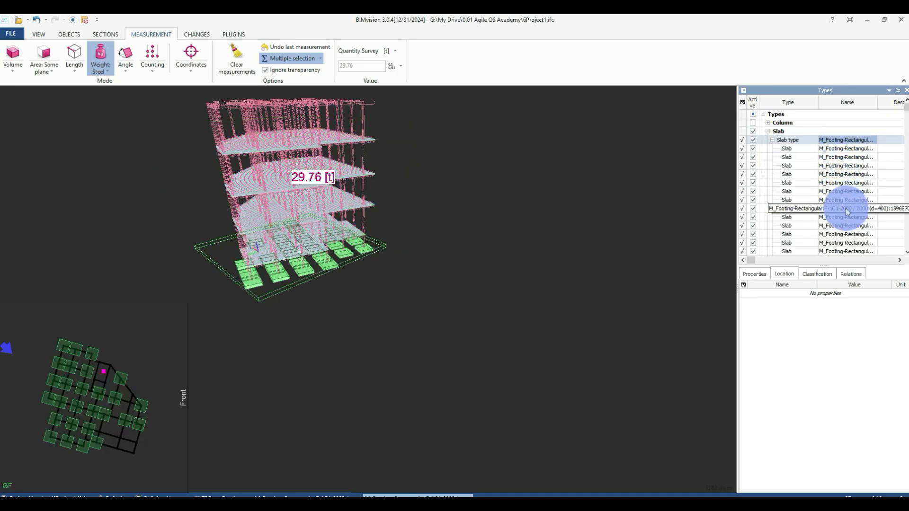
{"action": "scroll", "coordinate": [851, 234], "scroll_direction": "down", "scroll_amount": 3}
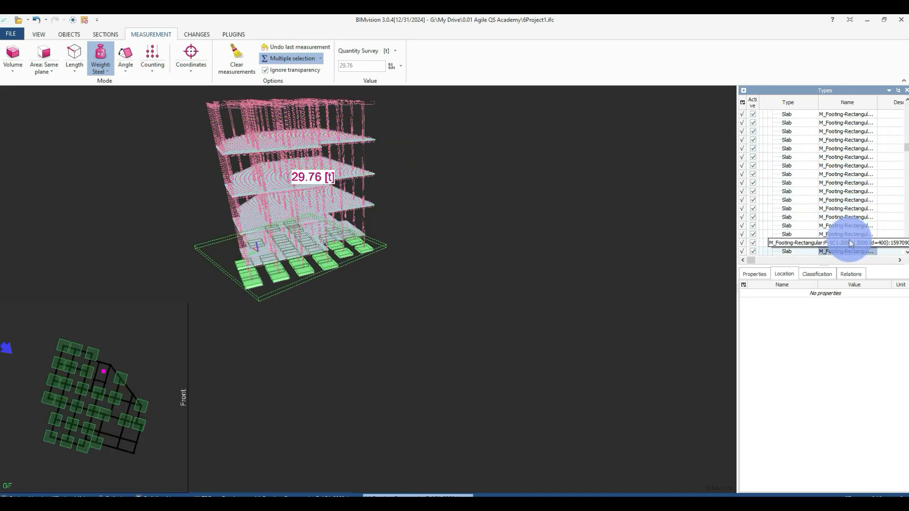
{"action": "scroll", "coordinate": [848, 240], "scroll_direction": "down", "scroll_amount": 5}
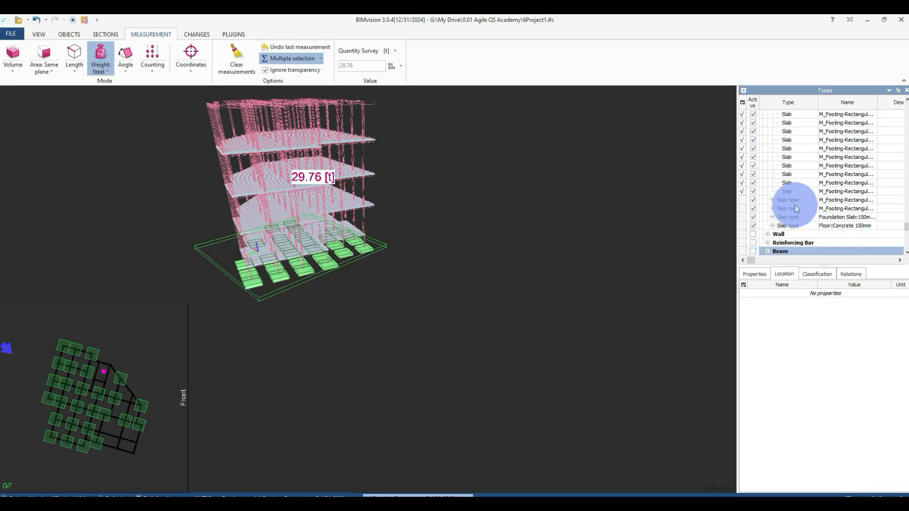
{"action": "left_click", "coordinate": [845, 209], "text": "shift"}
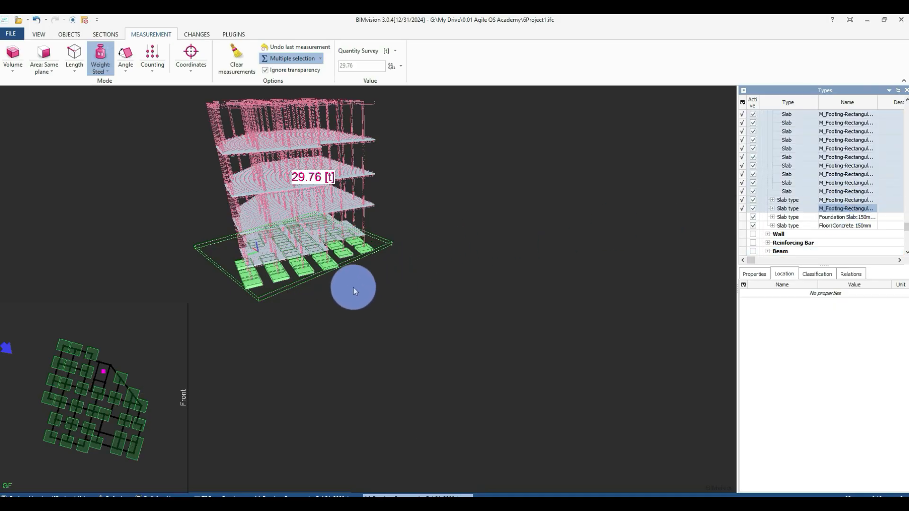
Measure the concrete volume of the selected footings, and add the unmeasured large footing in the front row to the total.
{"action": "mouse_move", "coordinate": [354, 288]}
{"action": "left_mouse_down"}
{"action": "mouse_move", "coordinate": [357, 249]}
{"action": "mouse_move", "coordinate": [404, 214]}
{"action": "mouse_move", "coordinate": [416, 255]}
{"action": "mouse_move", "coordinate": [364, 275]}
{"action": "left_mouse_up"}
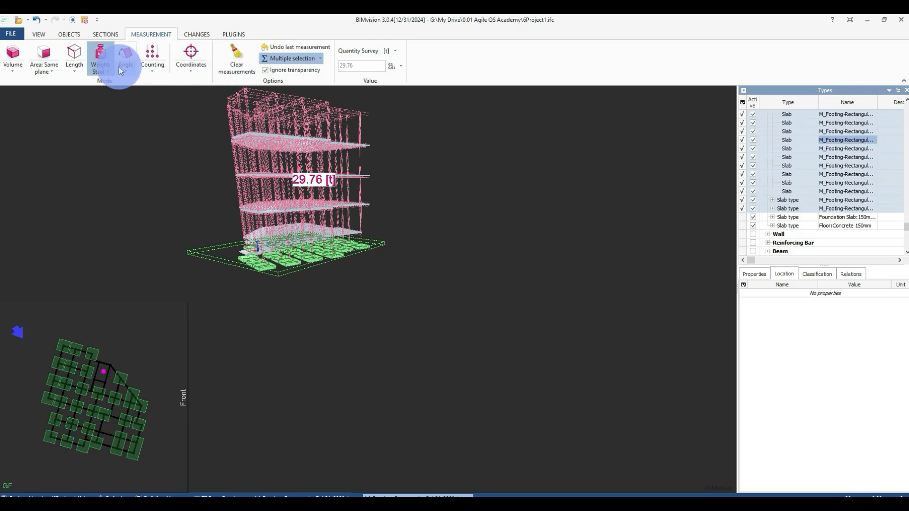
{"action": "left_click", "coordinate": [11, 72]}
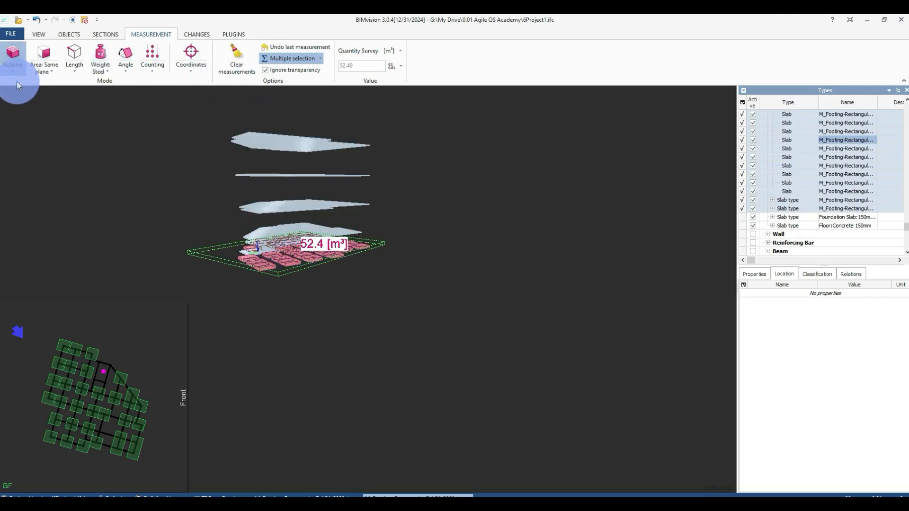
{"action": "scroll", "coordinate": [294, 257], "scroll_direction": "up", "scroll_amount": 4}
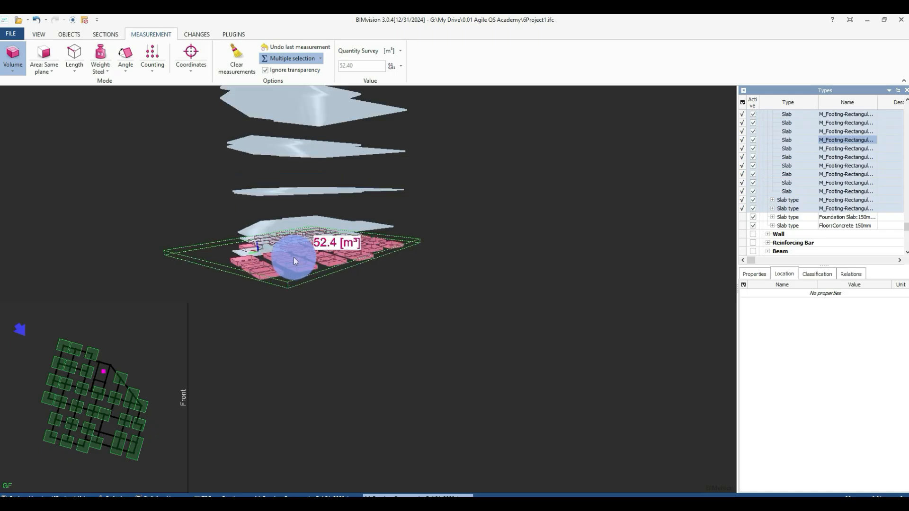
{"action": "scroll", "coordinate": [300, 256], "scroll_direction": "up", "scroll_amount": 2}
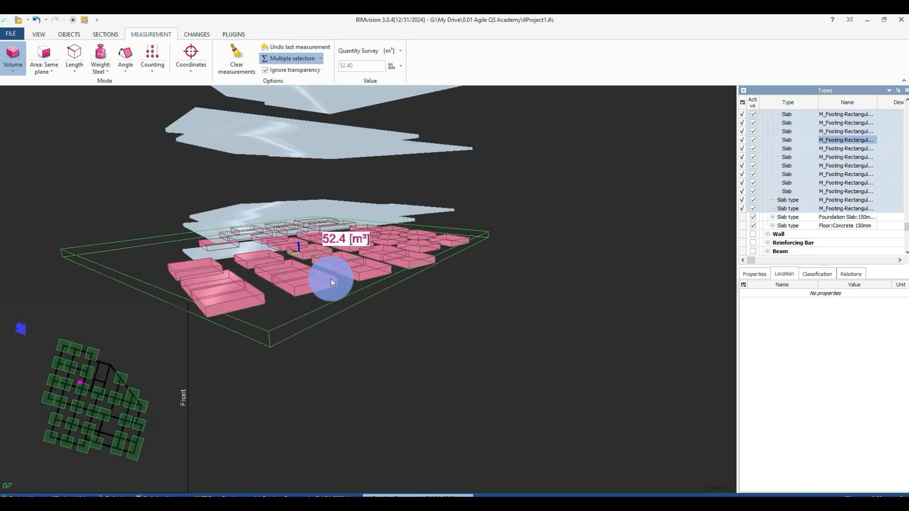
{"action": "left_click_drag", "start_coordinate": [364, 340], "coordinate": [261, 295]}
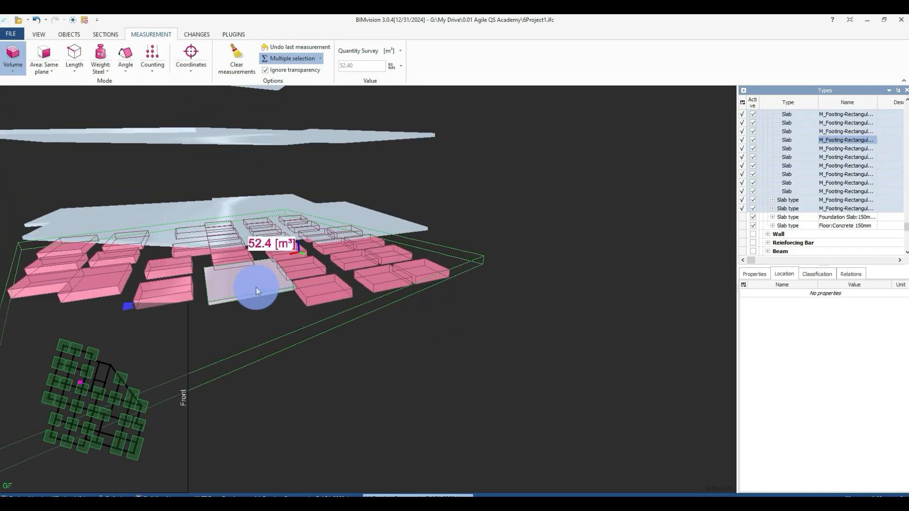
{"action": "left_click", "coordinate": [257, 288], "text": "ctrl"}
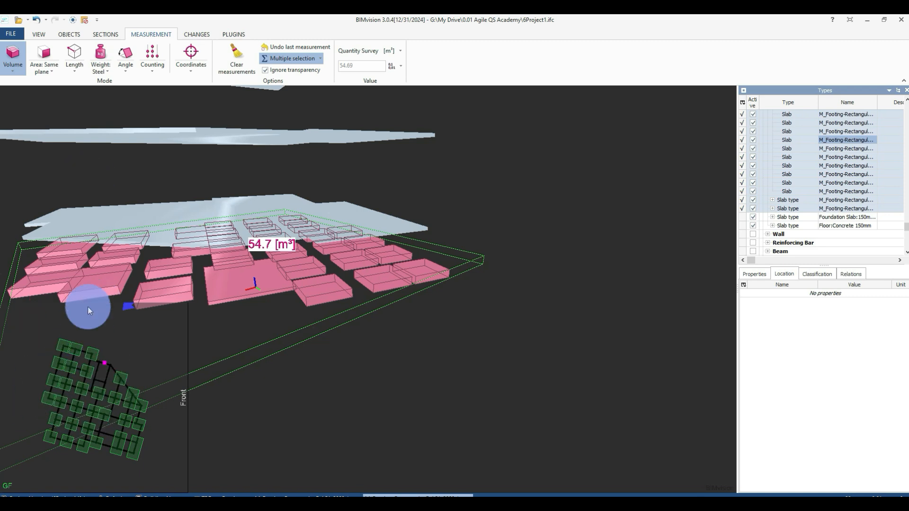
Set the minimap's position to Top right so it no longer overlaps the footings.
{"action": "left_click", "coordinate": [69, 34]}
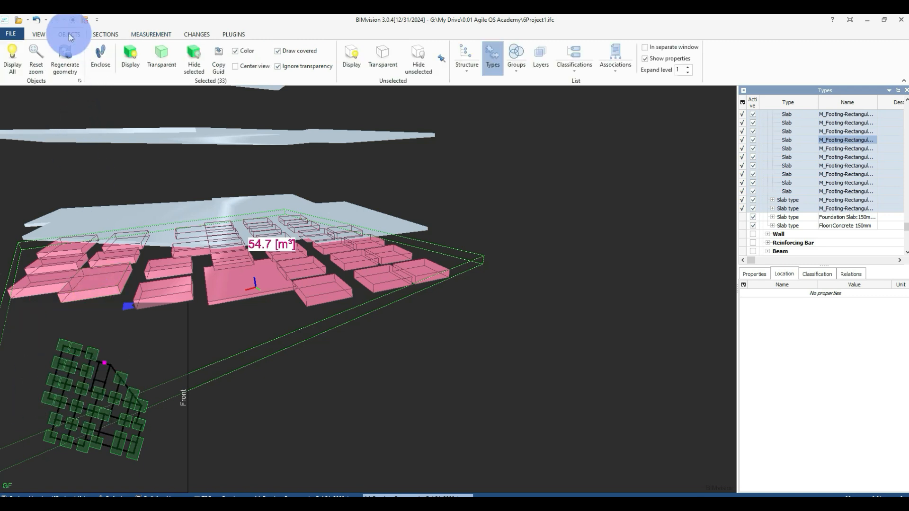
{"action": "left_click", "coordinate": [46, 34]}
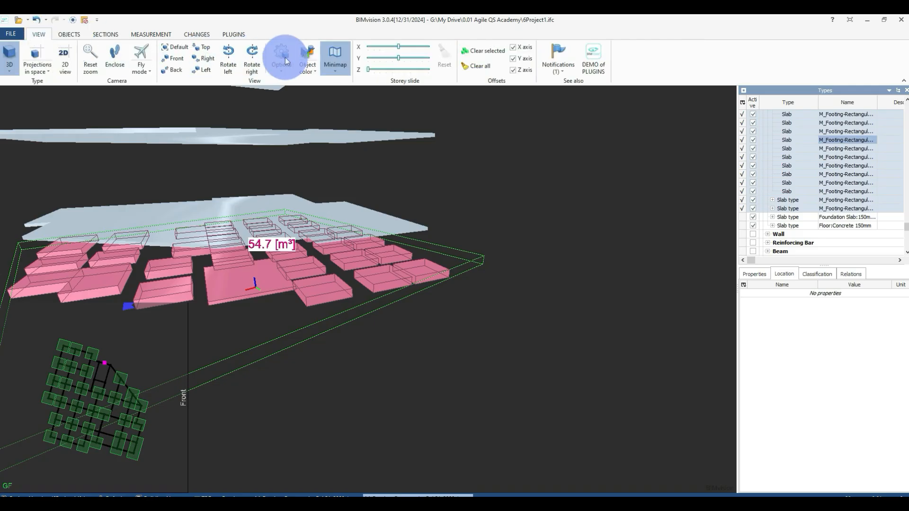
{"action": "left_click", "coordinate": [336, 55]}
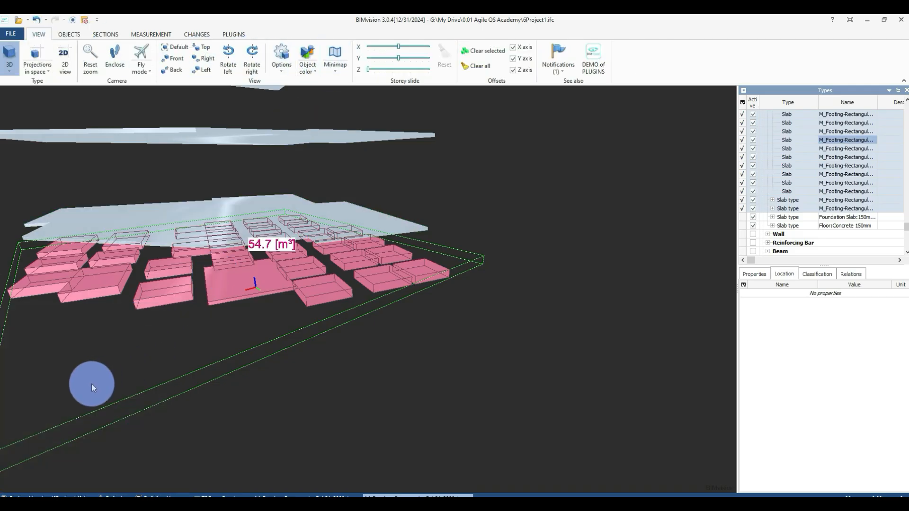
{"action": "left_click", "coordinate": [335, 54]}
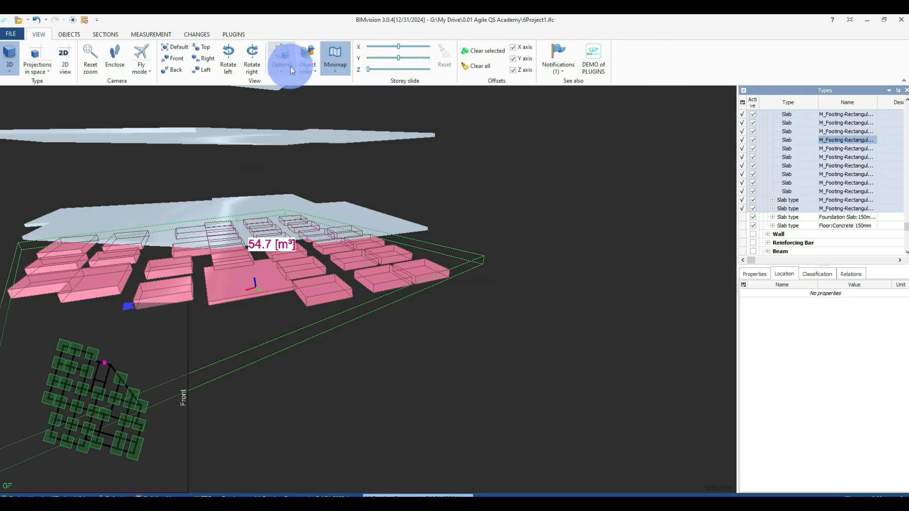
{"action": "left_click", "coordinate": [334, 74]}
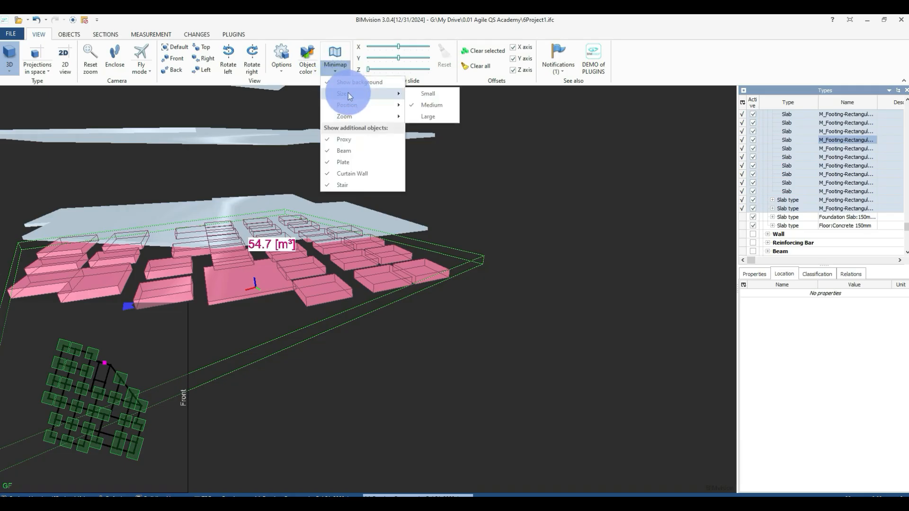
{"action": "mouse_move", "coordinate": [356, 103]}
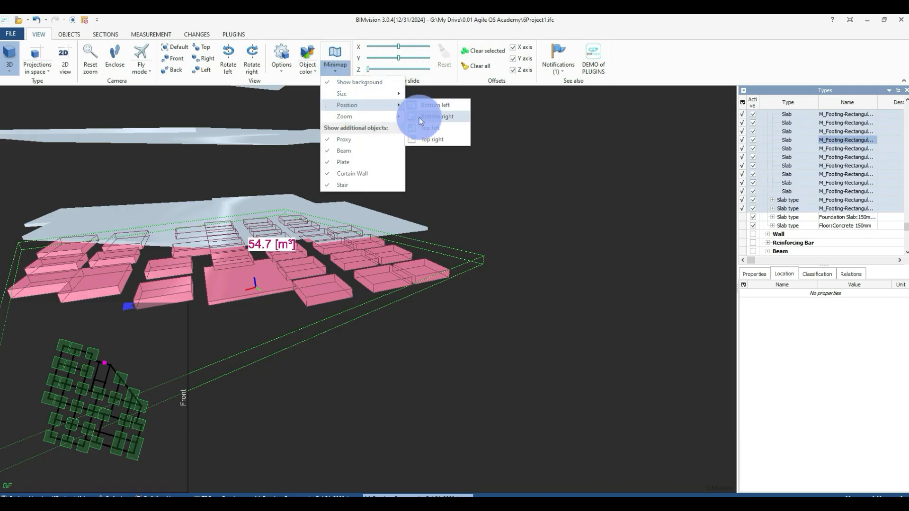
{"action": "left_click", "coordinate": [427, 138]}
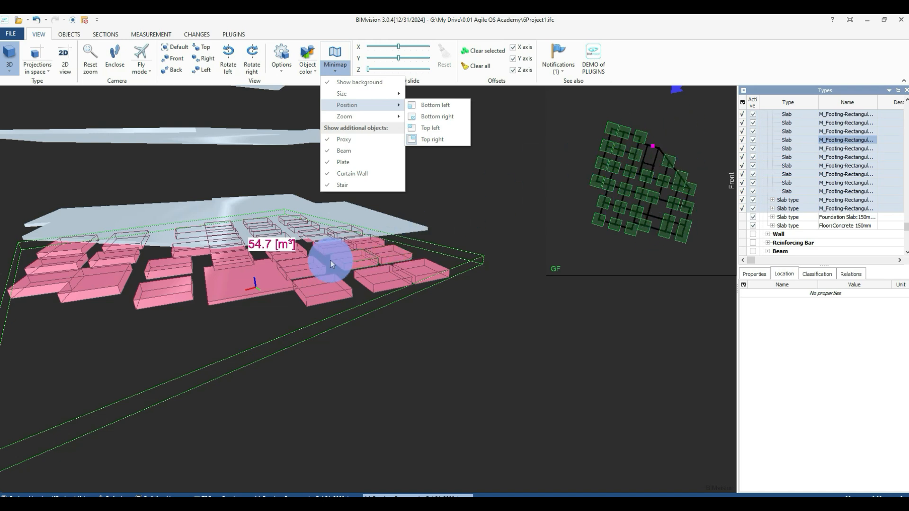
Switch the volume measurement from a combined total to Keep measurements, giving each footing its own volume label.
{"action": "left_click_drag", "start_coordinate": [308, 349], "coordinate": [386, 298]}
{"action": "scroll", "coordinate": [386, 295], "scroll_direction": "down", "scroll_amount": 5}
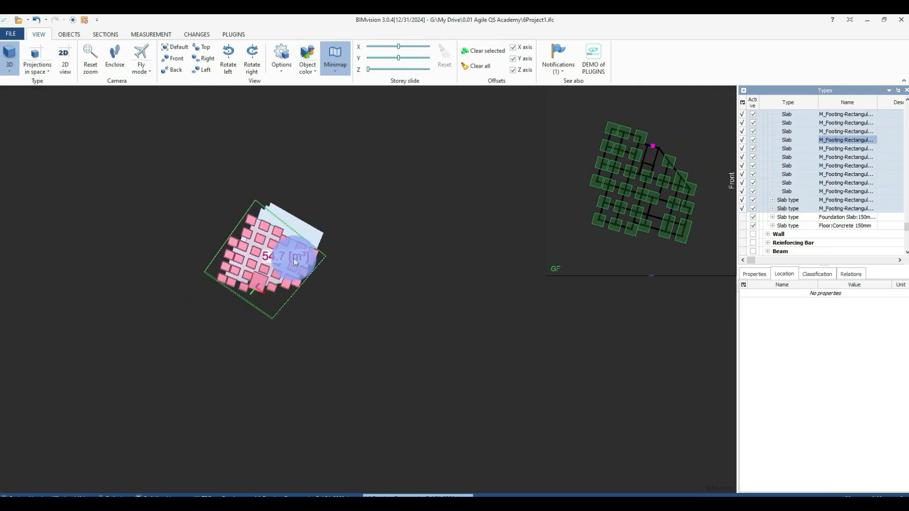
{"action": "scroll", "coordinate": [281, 249], "scroll_direction": "up", "scroll_amount": 5}
{"action": "left_click_drag", "start_coordinate": [281, 249], "coordinate": [302, 192]}
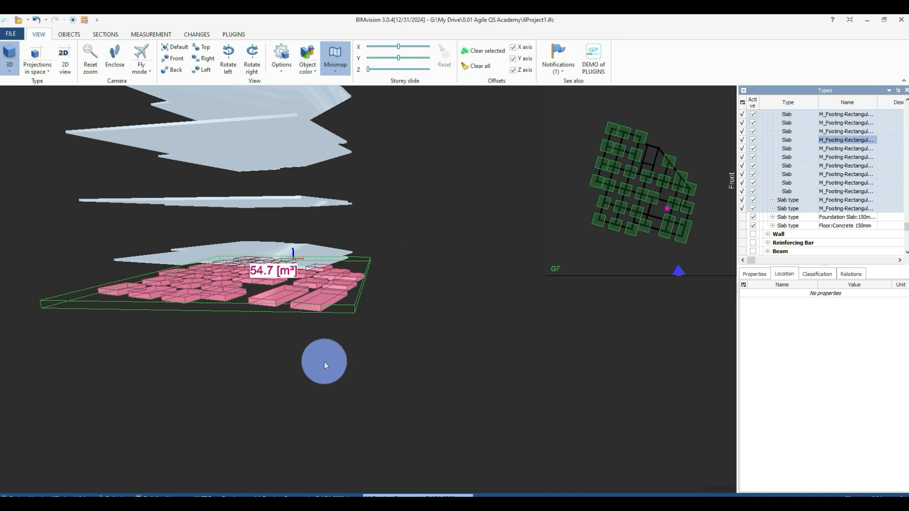
{"action": "left_click_drag", "start_coordinate": [324, 364], "coordinate": [150, 172]}
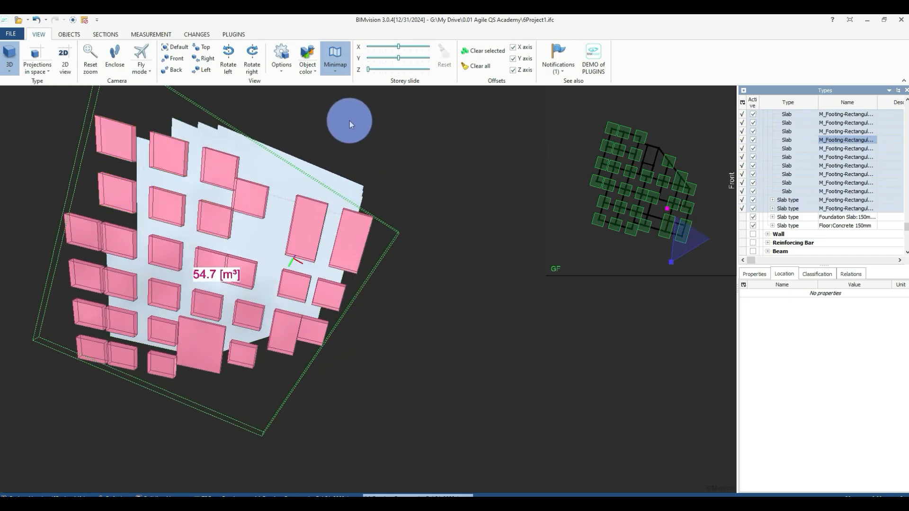
{"action": "left_click", "coordinate": [140, 35]}
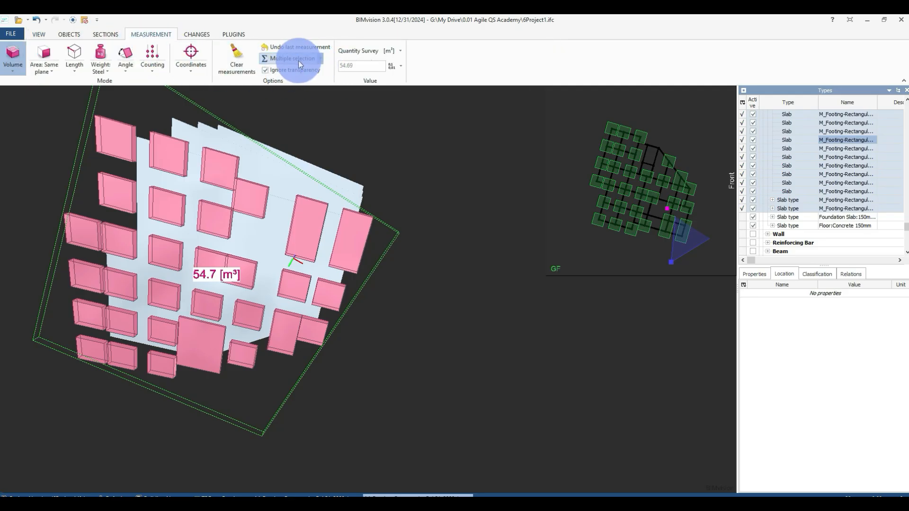
{"action": "left_click", "coordinate": [320, 58]}
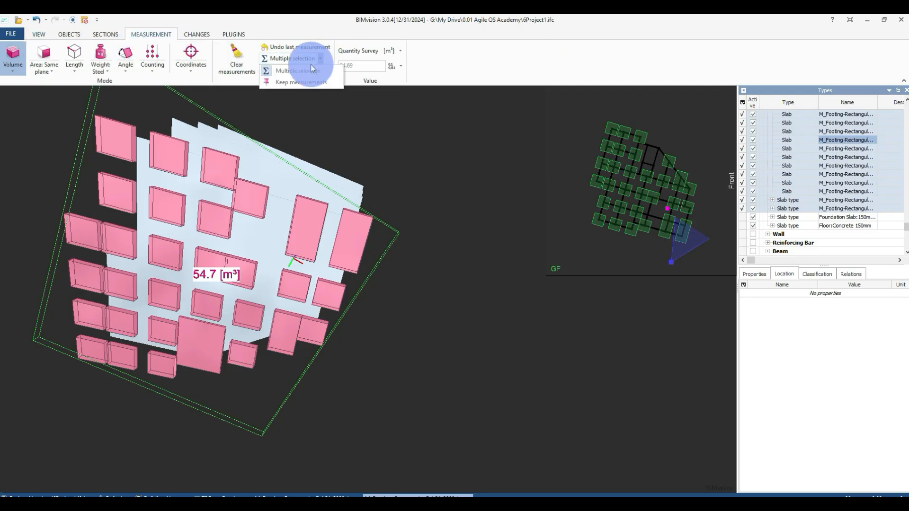
{"action": "left_click", "coordinate": [295, 81]}
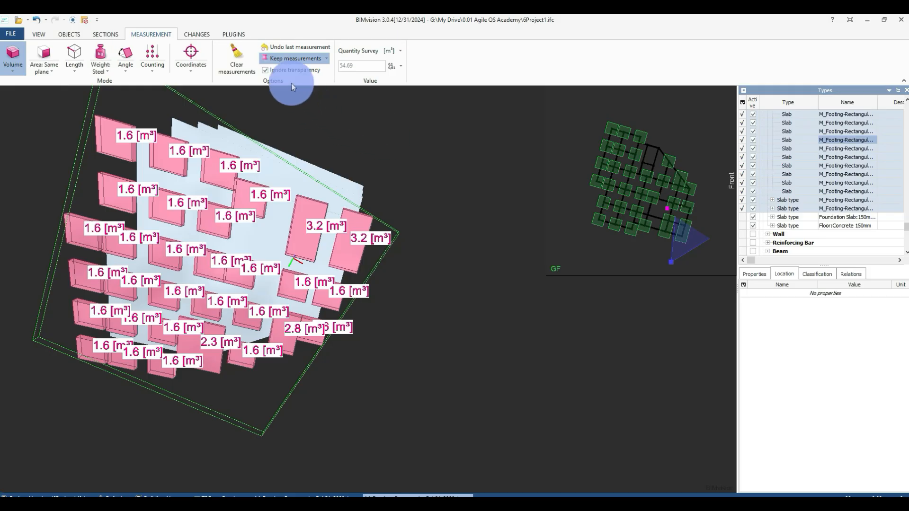
Clear all volume measurements and switch to area measurement in Same plane mode.
{"action": "left_click", "coordinate": [237, 52]}
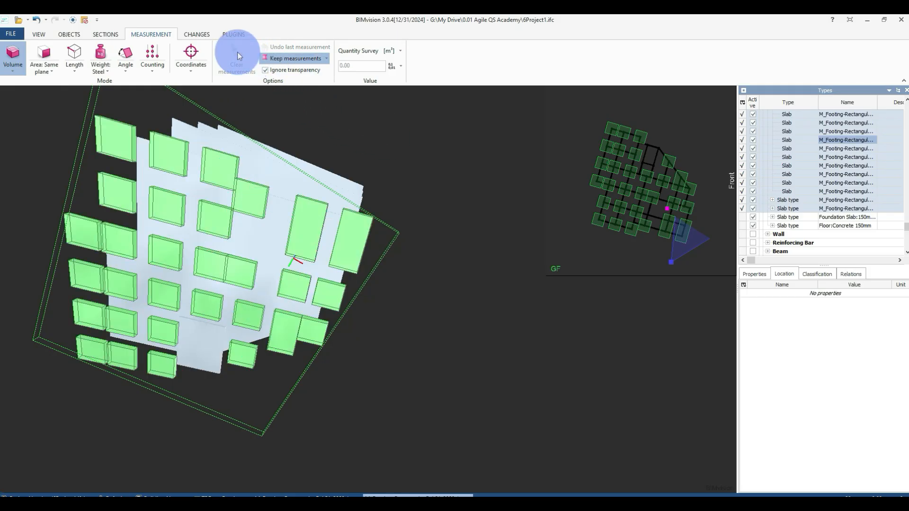
{"action": "left_click_drag", "start_coordinate": [326, 153], "coordinate": [481, 252]}
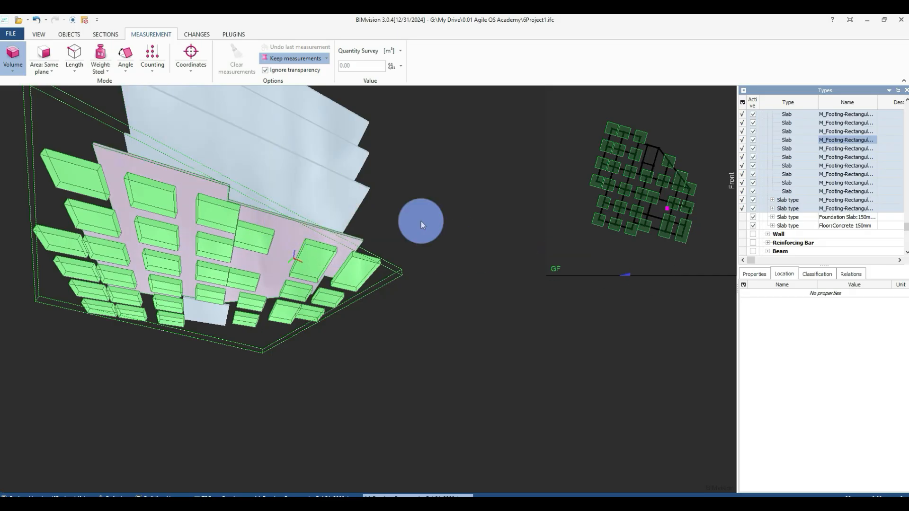
{"action": "key", "text": "Escape"}
{"action": "left_click_drag", "start_coordinate": [354, 197], "coordinate": [84, 83]}
{"action": "left_click", "coordinate": [48, 70]}
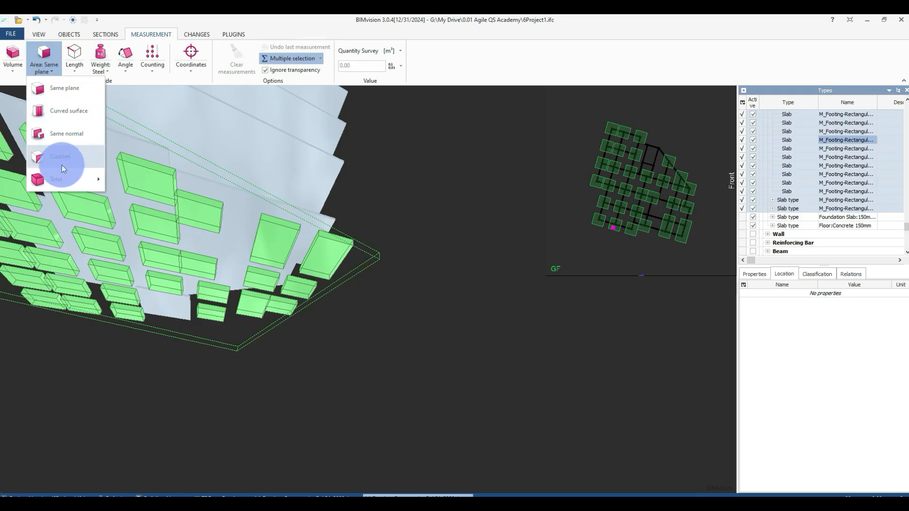
{"action": "left_click", "coordinate": [56, 89]}
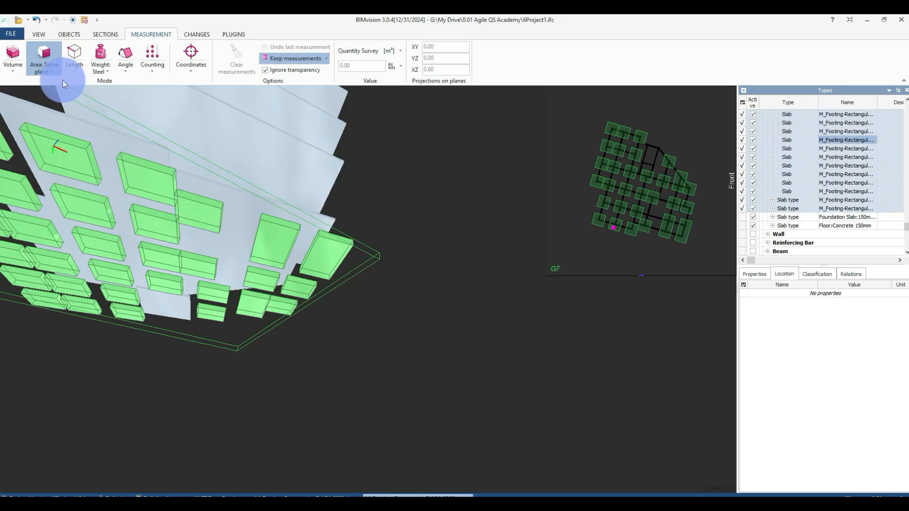
Examine the undersides and side faces of the footings from several standard view directions and from close up.
{"action": "scroll", "coordinate": [458, 183], "scroll_direction": "down", "scroll_amount": 5}
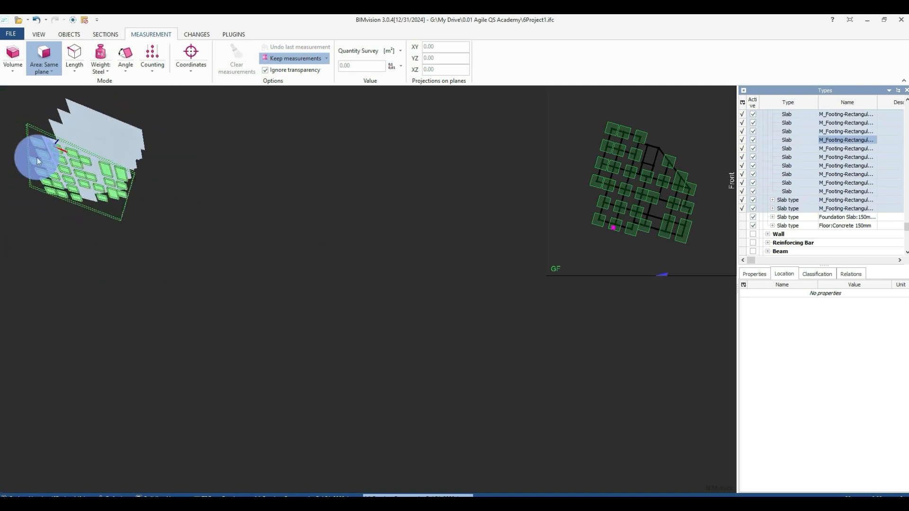
{"action": "scroll", "coordinate": [44, 158], "scroll_direction": "up", "scroll_amount": 6}
{"action": "left_click_drag", "start_coordinate": [318, 222], "coordinate": [314, 224]}
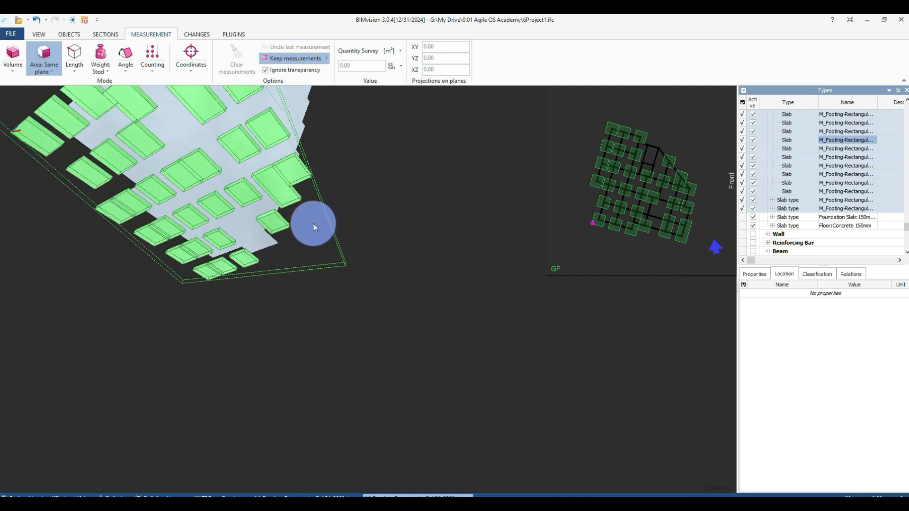
{"action": "left_click", "coordinate": [39, 34]}
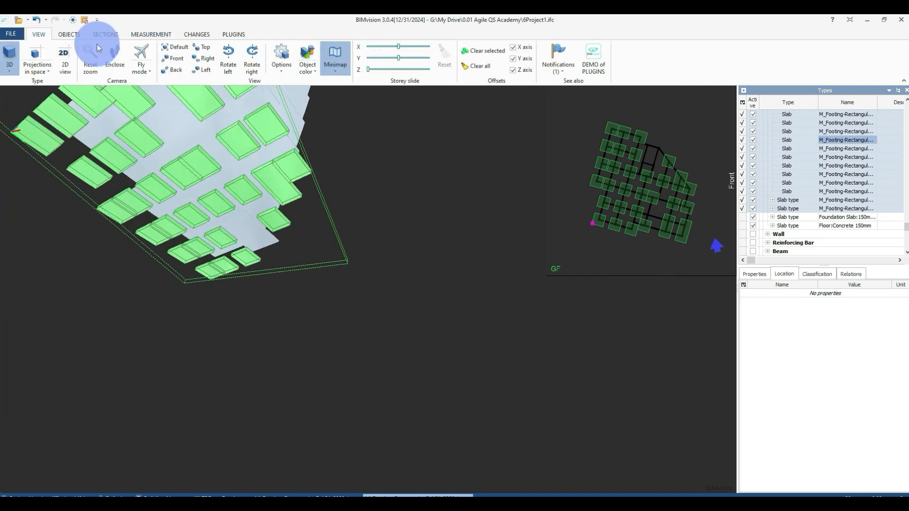
{"action": "left_click", "coordinate": [180, 46]}
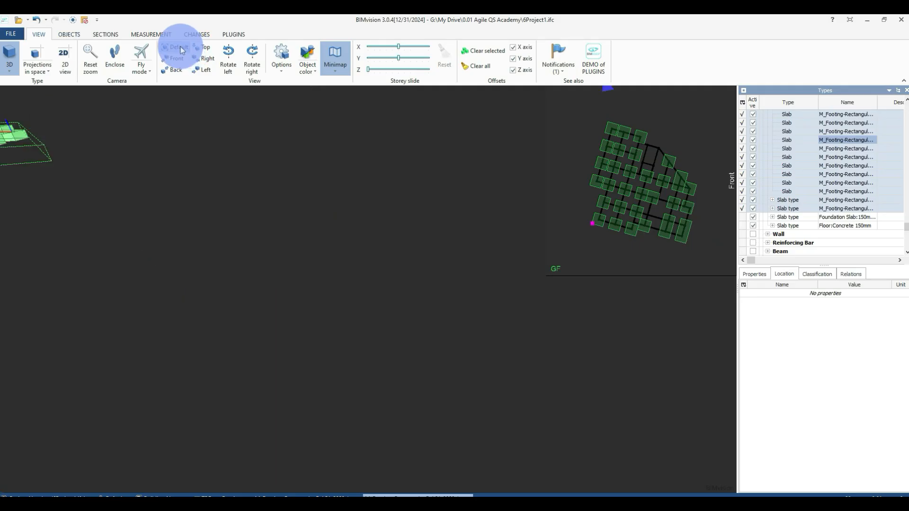
{"action": "left_click", "coordinate": [180, 58]}
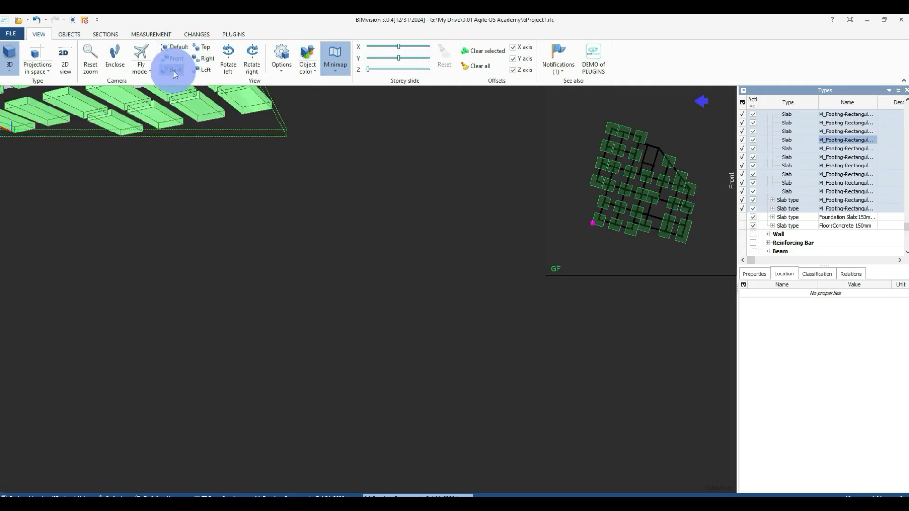
{"action": "left_click", "coordinate": [176, 71]}
{"action": "left_click", "coordinate": [204, 69]}
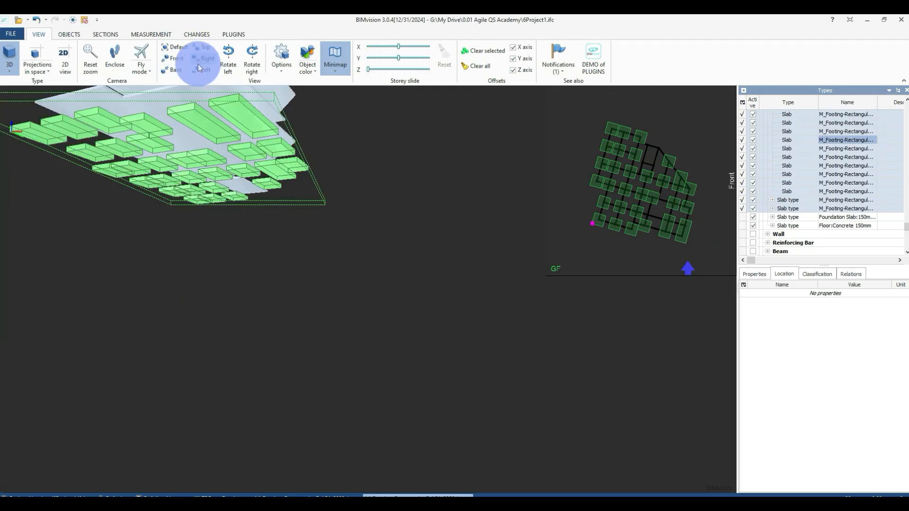
{"action": "scroll", "coordinate": [68, 95], "scroll_direction": "up", "scroll_amount": 6}
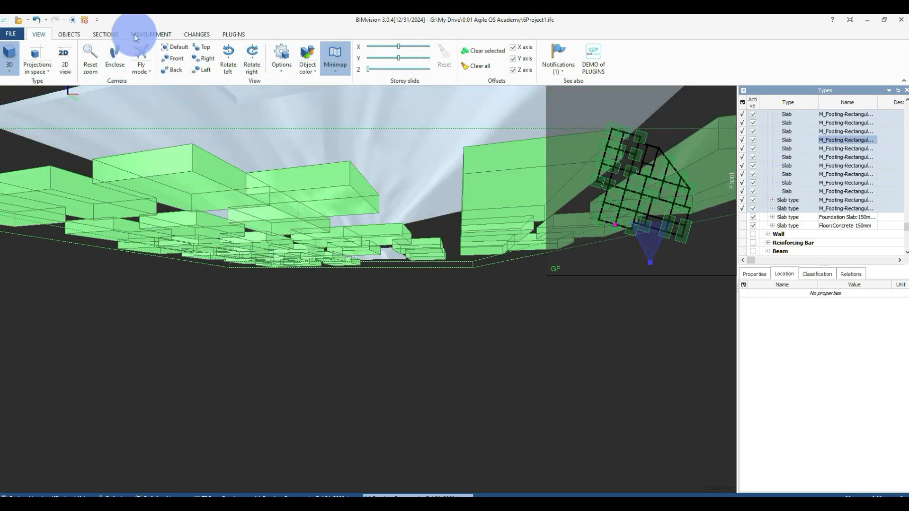
Turn on Multiple selection and total the areas of two side faces on each of the three nearest small footings.
{"action": "left_click", "coordinate": [136, 36]}
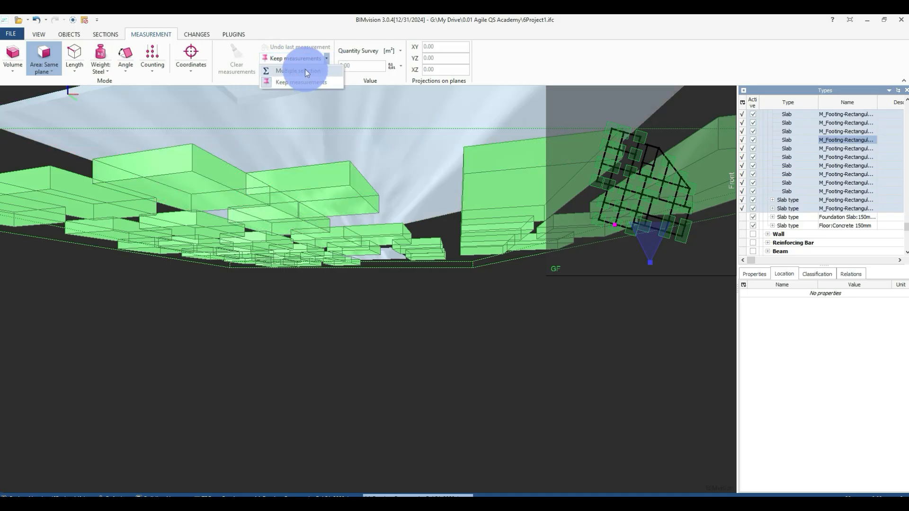
{"action": "left_click", "coordinate": [305, 69]}
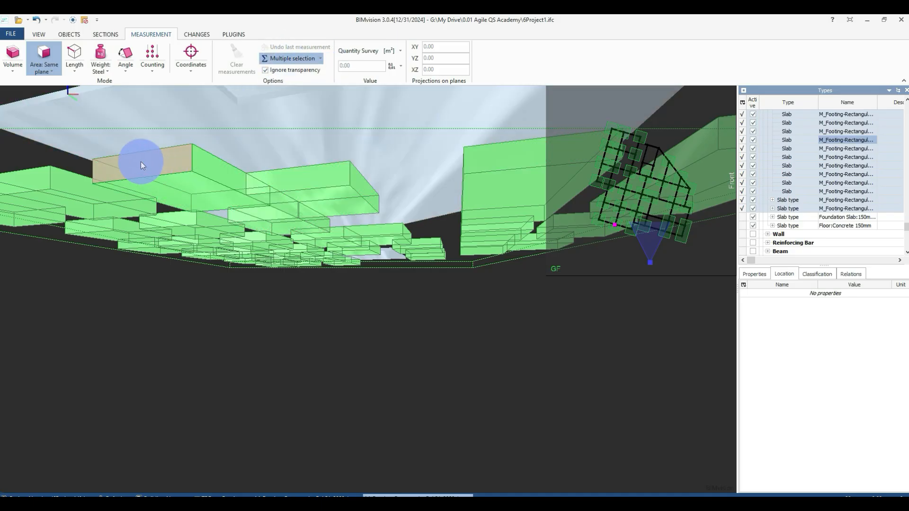
{"action": "left_click", "coordinate": [141, 162]}
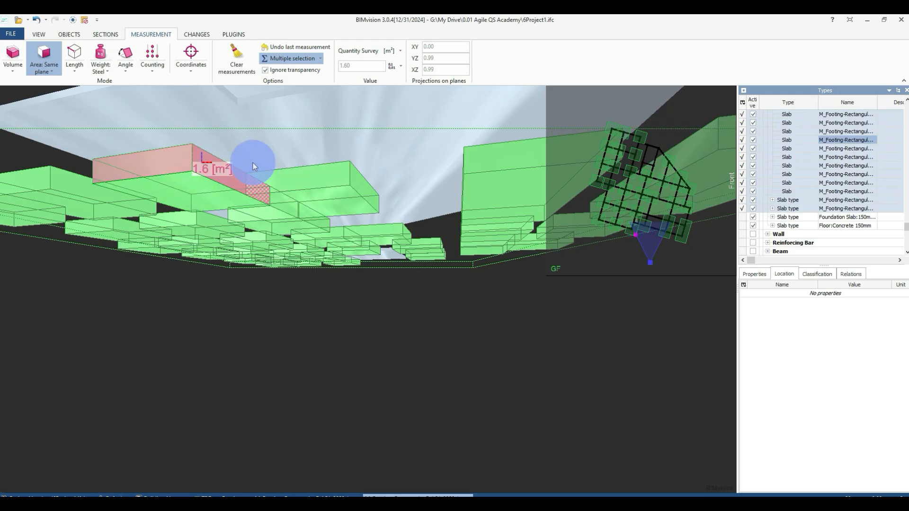
{"action": "left_click", "coordinate": [35, 173]}
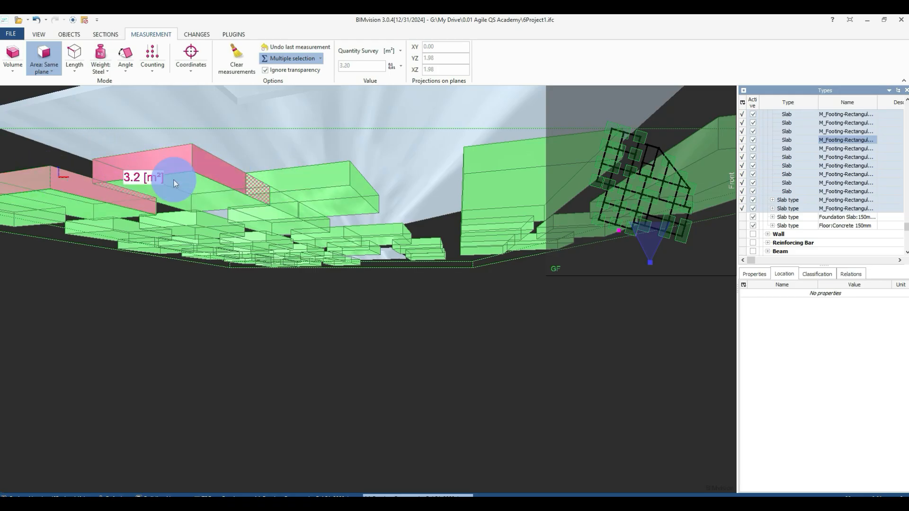
{"action": "left_click", "coordinate": [312, 178]}
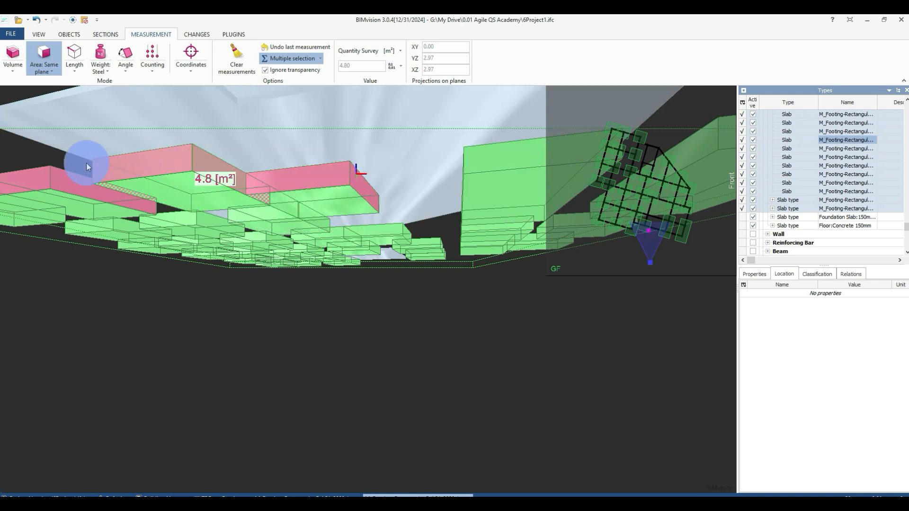
Add the remaining exposed side faces of the neighbouring footings to the running area total.
{"action": "left_click_drag", "start_coordinate": [87, 165], "coordinate": [362, 189]}
{"action": "left_click", "coordinate": [217, 233]}
{"action": "left_click", "coordinate": [126, 194]}
{"action": "left_click", "coordinate": [253, 192]}
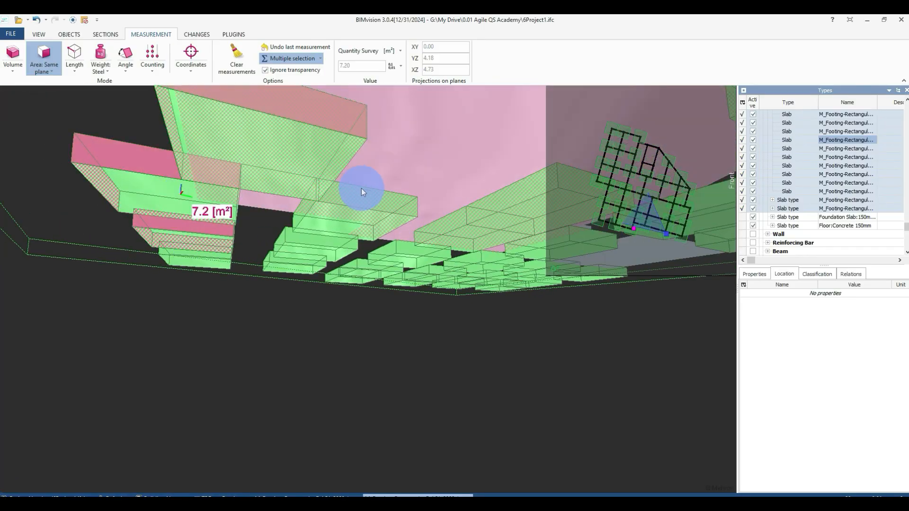
{"action": "left_click", "coordinate": [371, 191]}
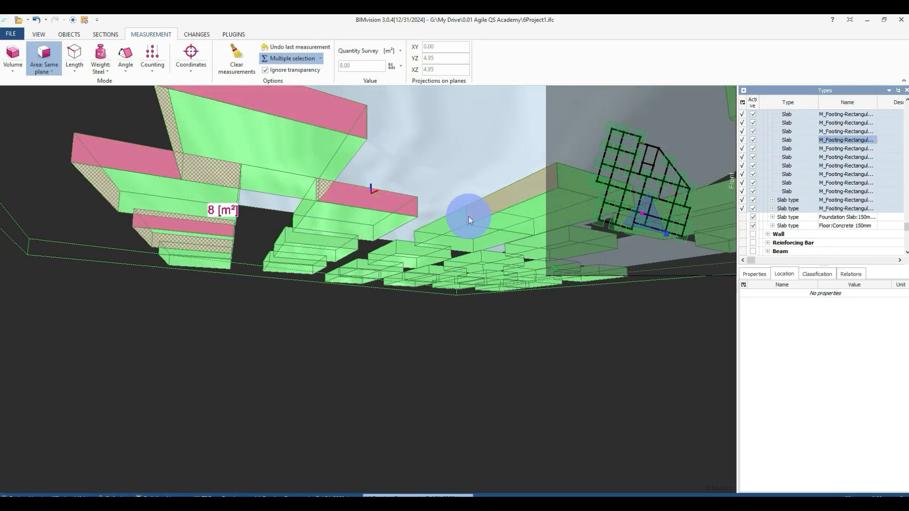
{"action": "left_click", "coordinate": [451, 221]}
{"action": "left_click", "coordinate": [505, 195]}
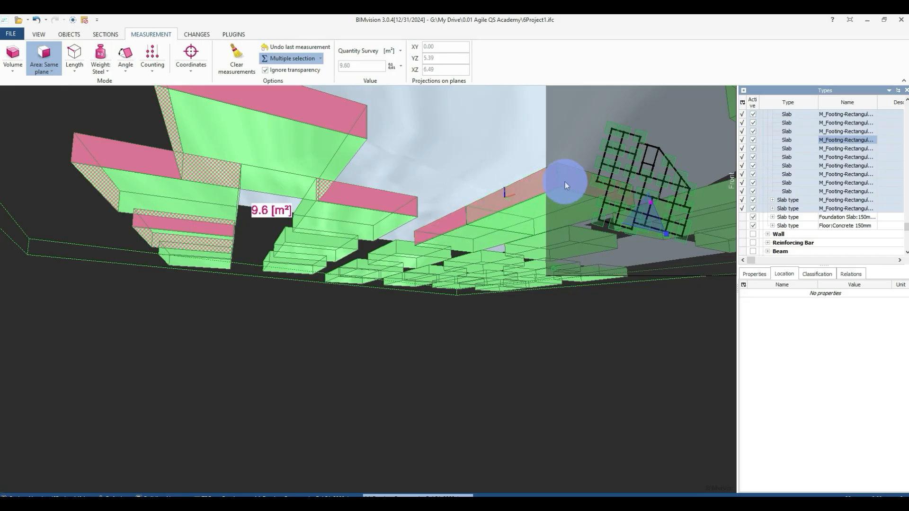
{"action": "left_click", "coordinate": [564, 182]}
Add a short and a long side face of each of the two elongated footings to the area total.
{"action": "left_click_drag", "start_coordinate": [412, 199], "coordinate": [437, 240]}
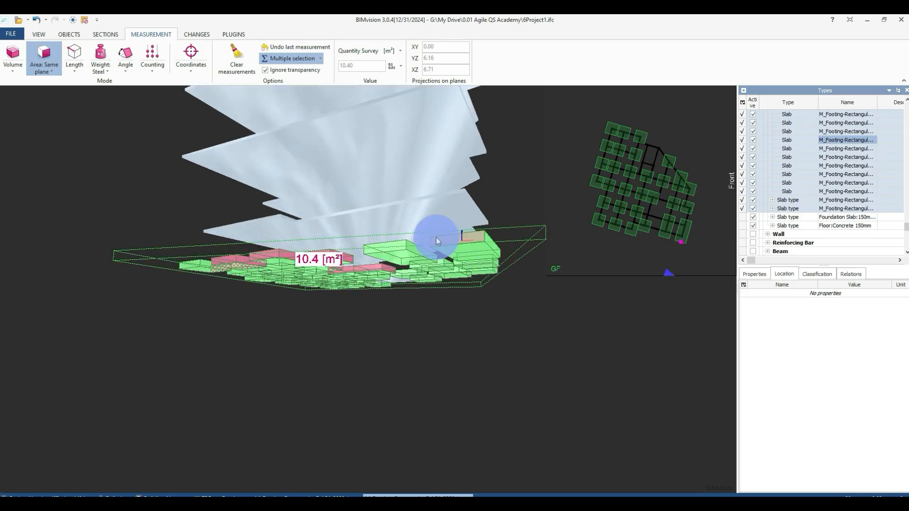
{"action": "left_click", "coordinate": [387, 247]}
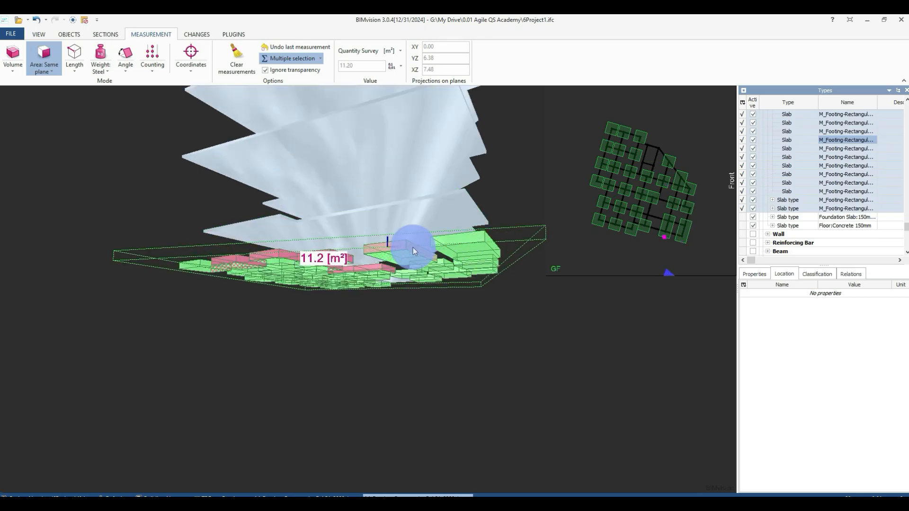
{"action": "left_click", "coordinate": [412, 248]}
{"action": "left_click", "coordinate": [445, 243]}
{"action": "left_click", "coordinate": [490, 239]}
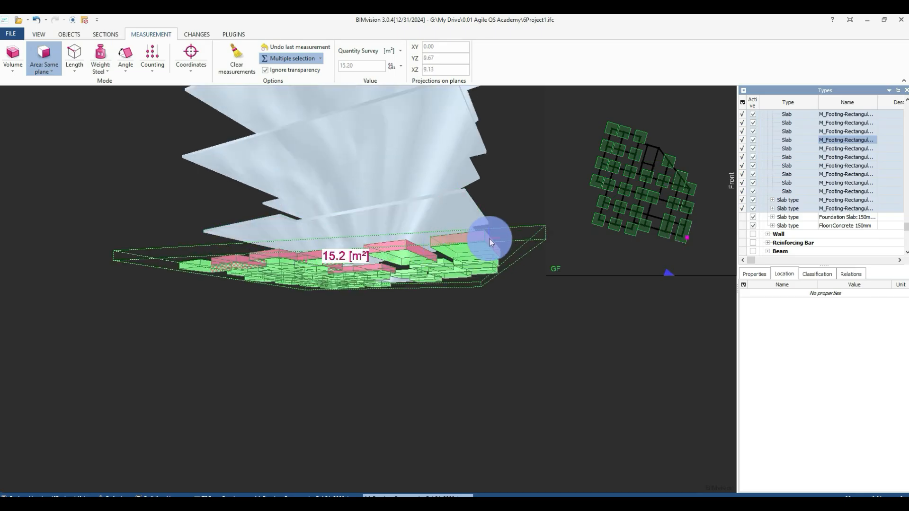
Switch the footing area total to Keep measurements so each measured side face carries its own area label.
{"action": "scroll", "coordinate": [307, 263], "scroll_direction": "up", "scroll_amount": 5}
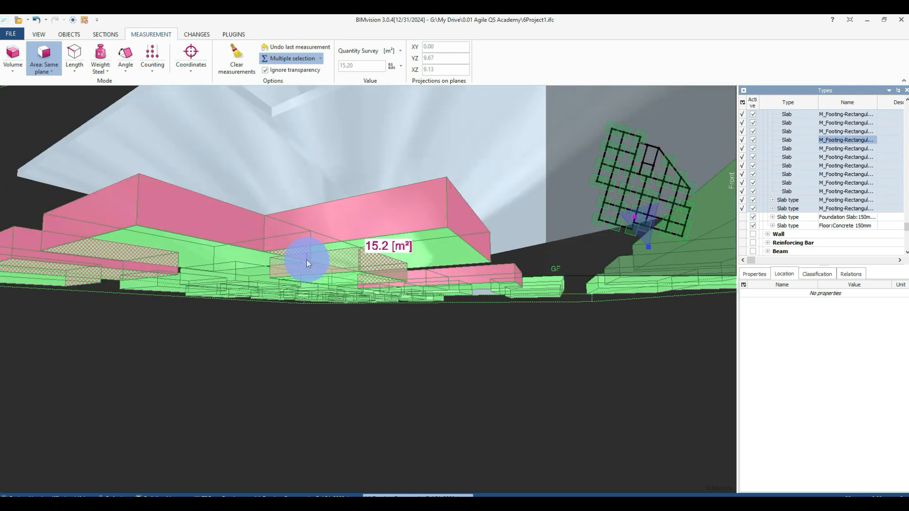
{"action": "left_click", "coordinate": [311, 58]}
{"action": "left_click", "coordinate": [320, 79]}
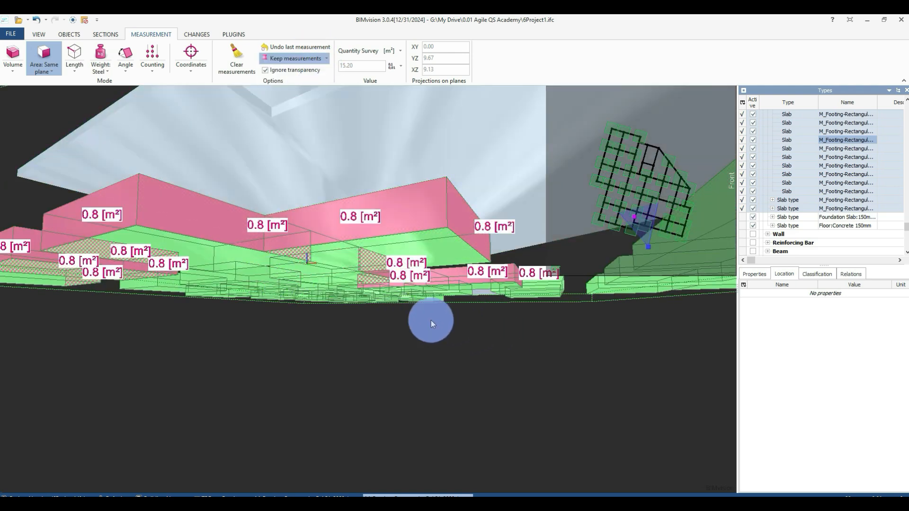
Turn off Keep measurements and clear the footing side-face measurements.
{"action": "left_click", "coordinate": [299, 59]}
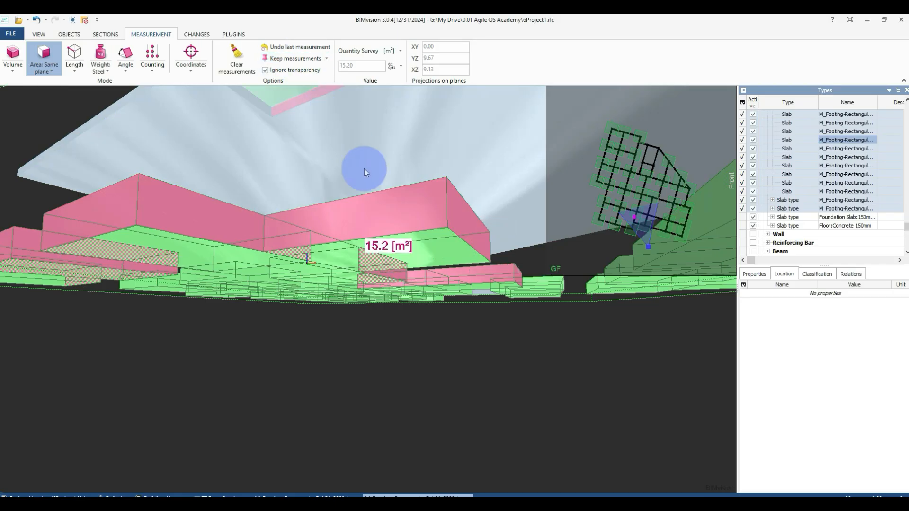
{"action": "scroll", "coordinate": [374, 339], "scroll_direction": "down", "scroll_amount": 5}
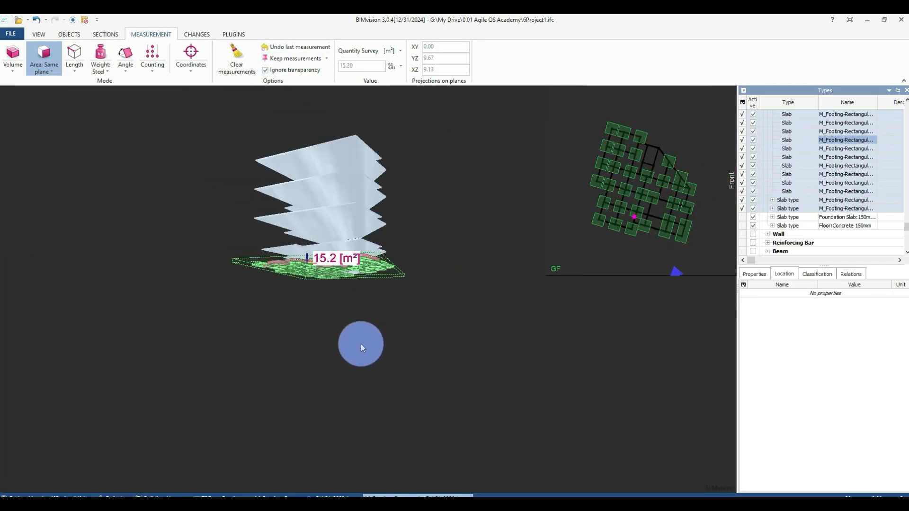
{"action": "key", "text": "Escape"}
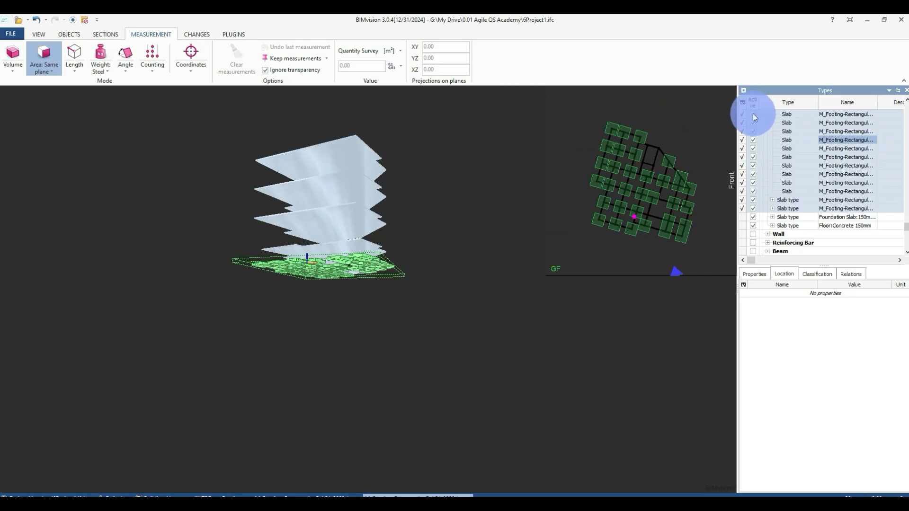
Hide all element types, then show only the Foundation Slab 150 mm and Floor:Concrete 150mm slab types.
{"action": "scroll", "coordinate": [804, 156], "scroll_direction": "up", "scroll_amount": 5}
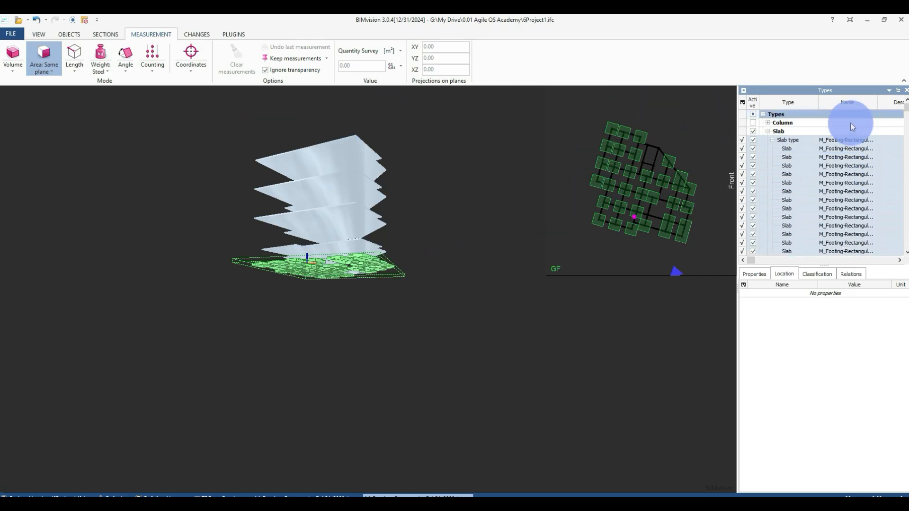
{"action": "left_click", "coordinate": [753, 114]}
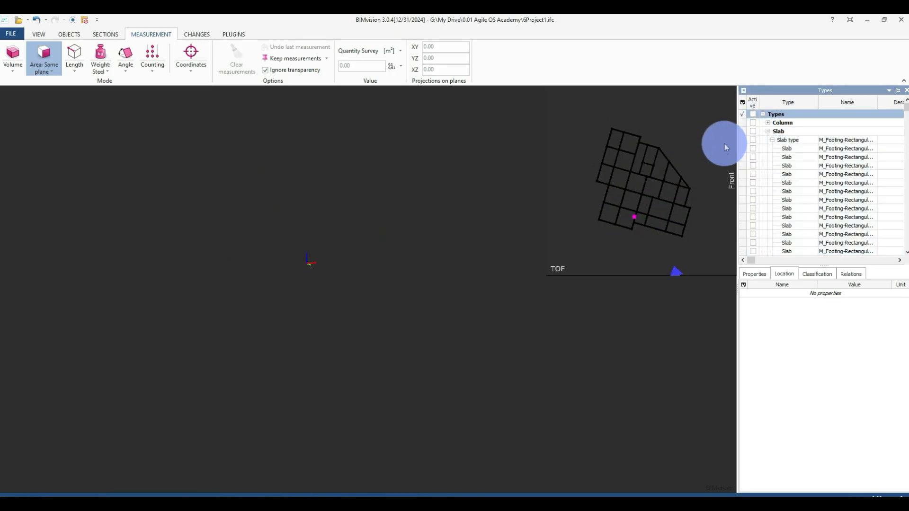
{"action": "left_click", "coordinate": [774, 140]}
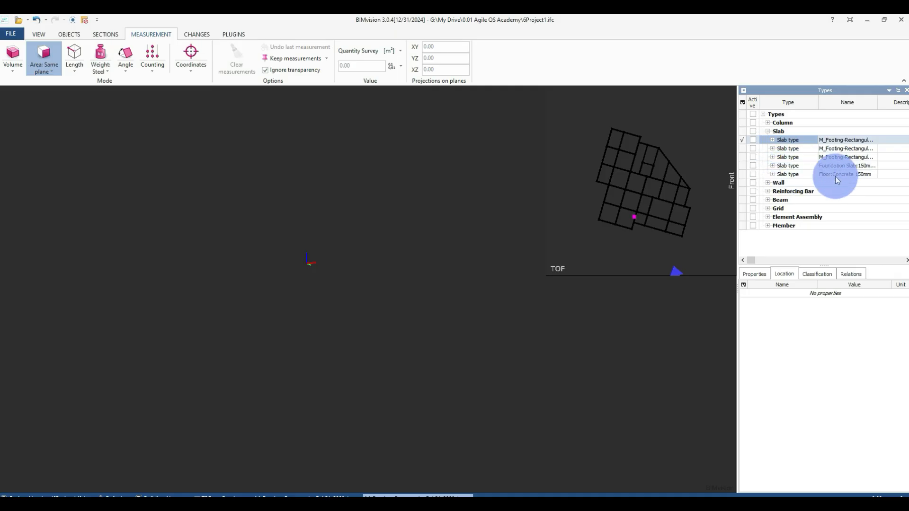
{"action": "left_click", "coordinate": [754, 164]}
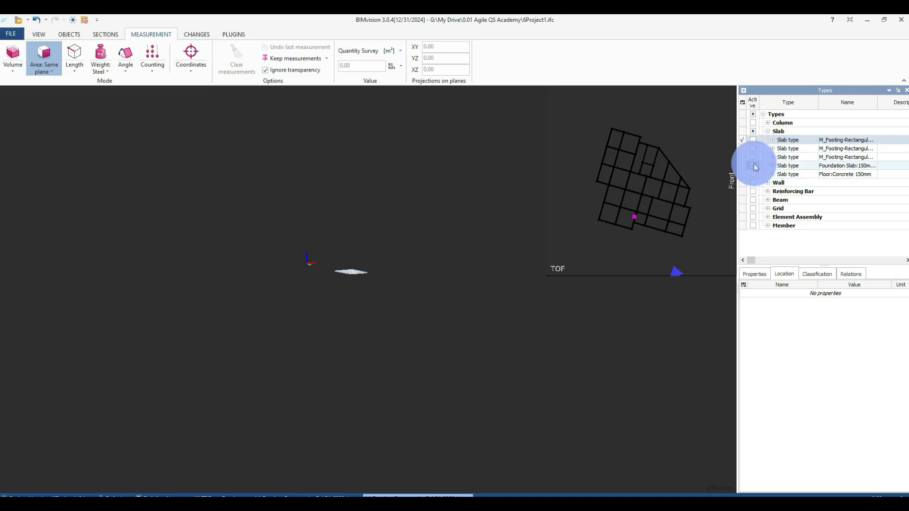
{"action": "left_click", "coordinate": [754, 174]}
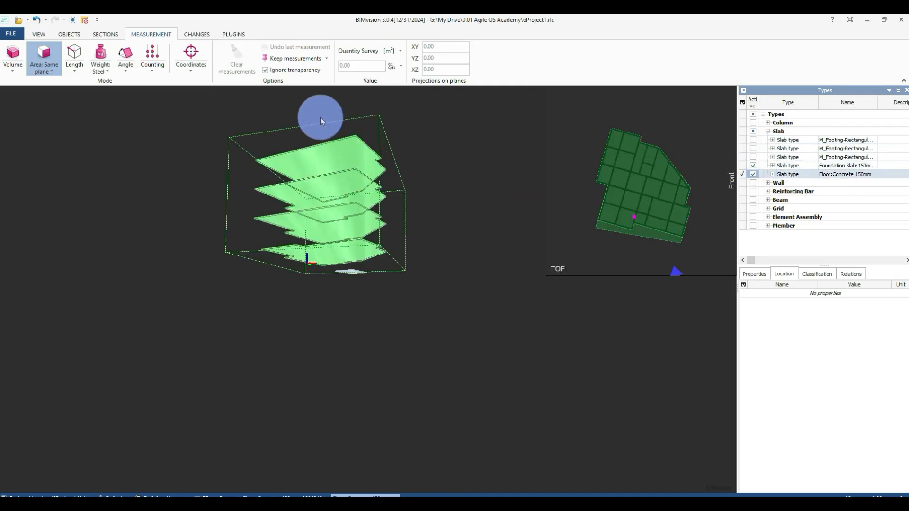
Measure the combined concrete volume of the selected Floor:Concrete 150mm slabs.
{"action": "scroll", "coordinate": [322, 115], "scroll_direction": "up", "scroll_amount": 2}
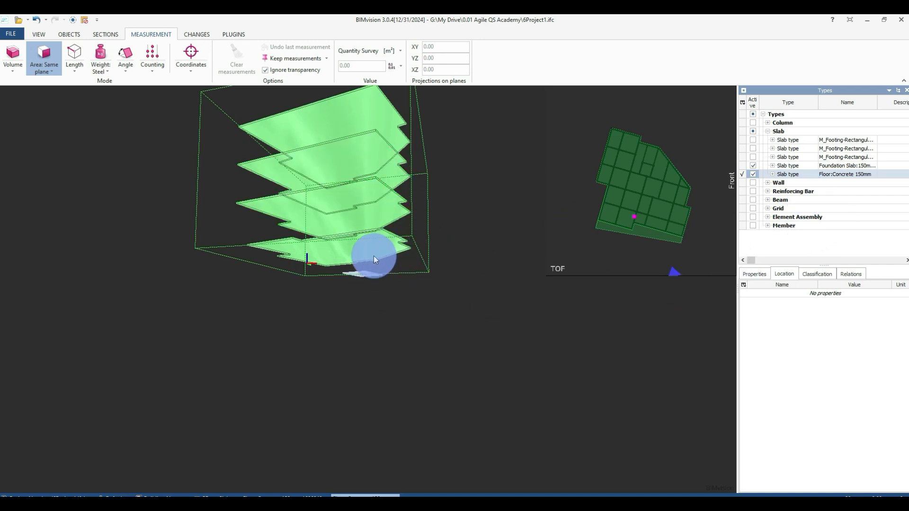
{"action": "mouse_move", "coordinate": [456, 148]}
{"action": "left_mouse_down"}
{"action": "mouse_move", "coordinate": [461, 173]}
{"action": "mouse_move", "coordinate": [453, 172]}
{"action": "mouse_move", "coordinate": [436, 263]}
{"action": "mouse_move", "coordinate": [442, 299]}
{"action": "left_mouse_up"}
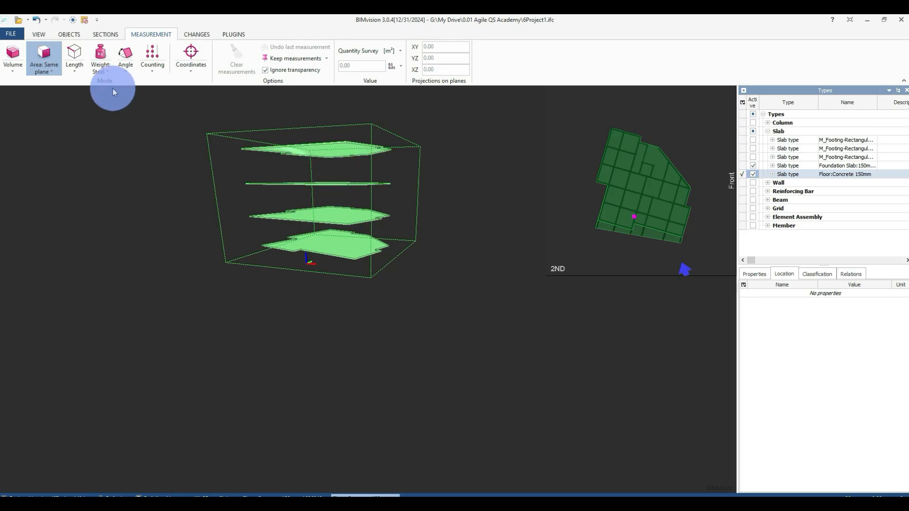
{"action": "left_click", "coordinate": [13, 71]}
{"action": "left_click", "coordinate": [44, 92]}
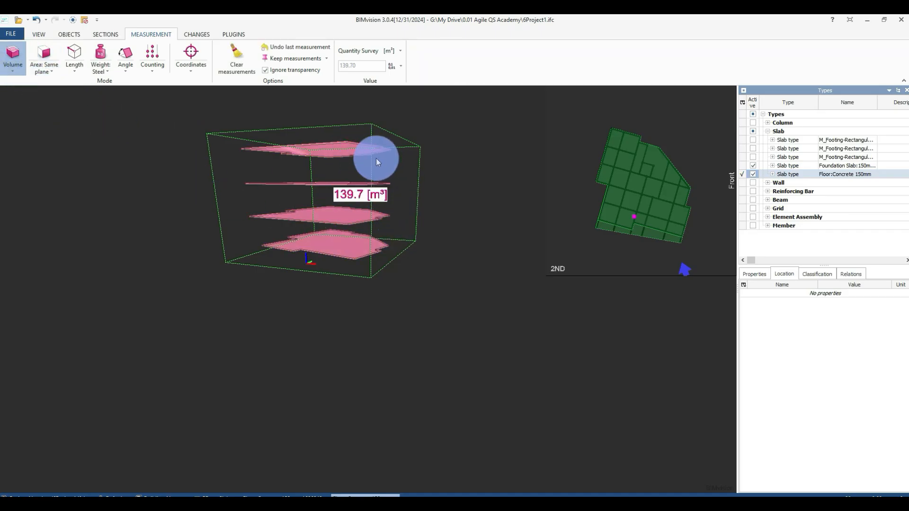
{"action": "scroll", "coordinate": [350, 117], "scroll_direction": "up", "scroll_amount": 5}
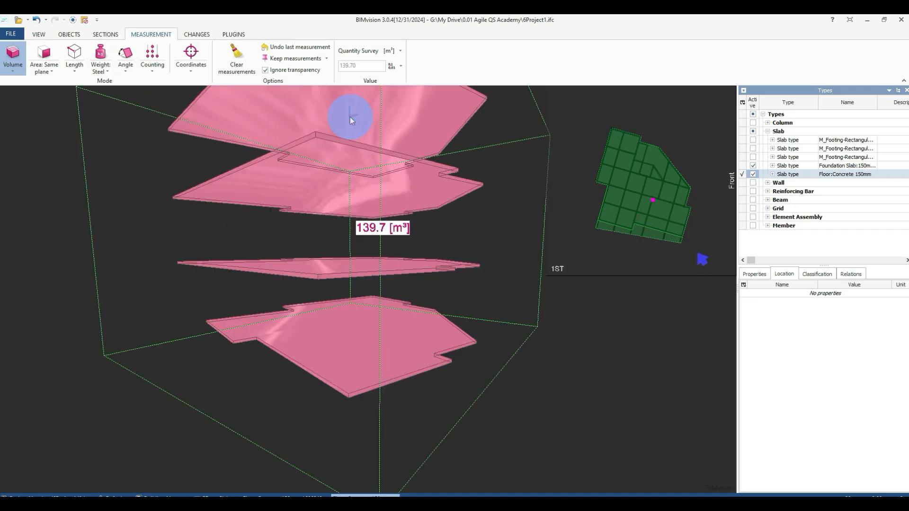
{"action": "scroll", "coordinate": [313, 351], "scroll_direction": "down", "scroll_amount": 5}
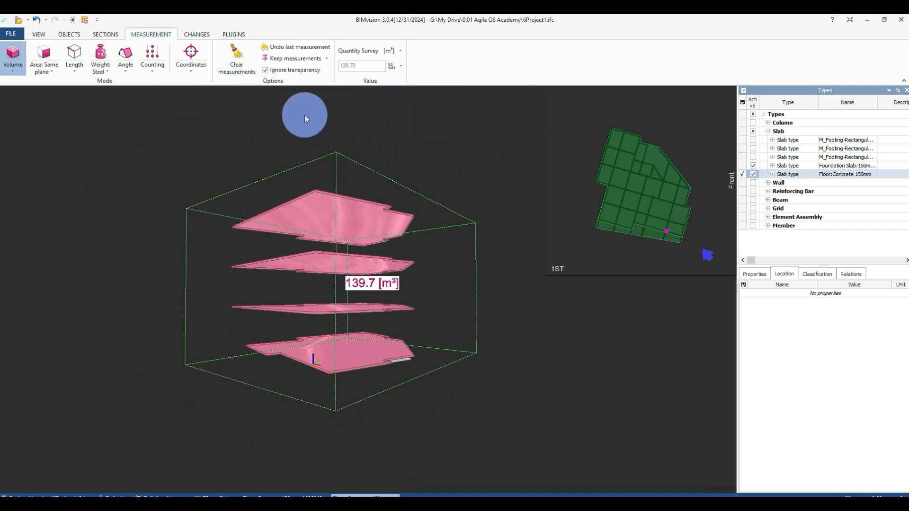
Break the floor slab volume down into a separate label per slab with Keep measurements.
{"action": "left_click", "coordinate": [70, 34]}
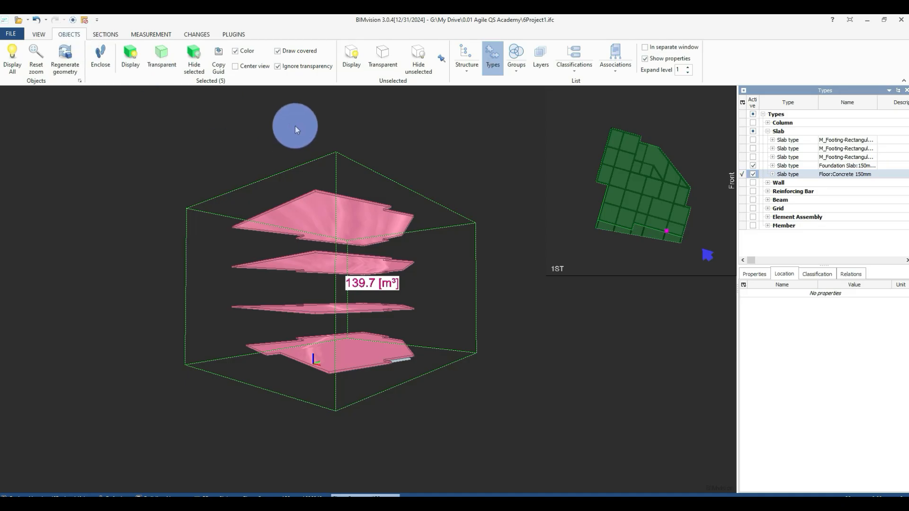
{"action": "left_click", "coordinate": [148, 35]}
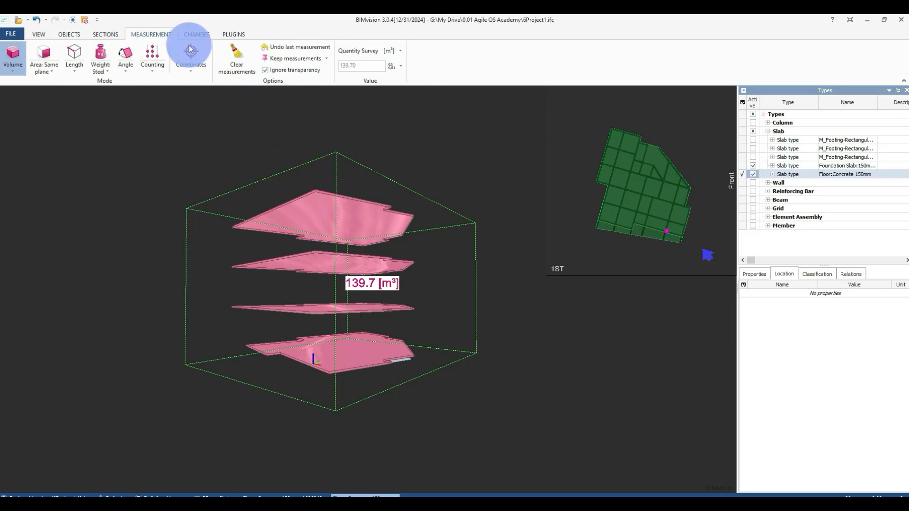
{"action": "left_click", "coordinate": [327, 59]}
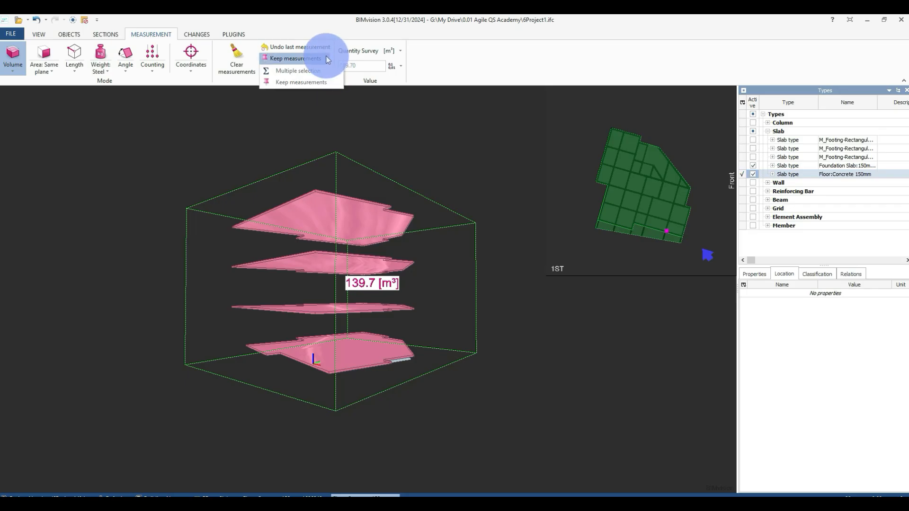
{"action": "left_click", "coordinate": [299, 81]}
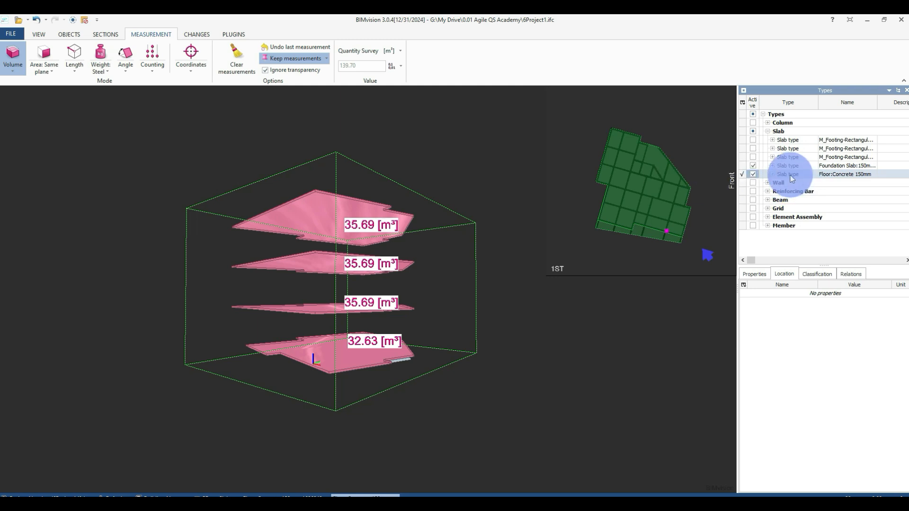
Measure the total surface area of the selected floor slabs, summed into one figure with Multiple selection.
{"action": "left_click", "coordinate": [52, 69]}
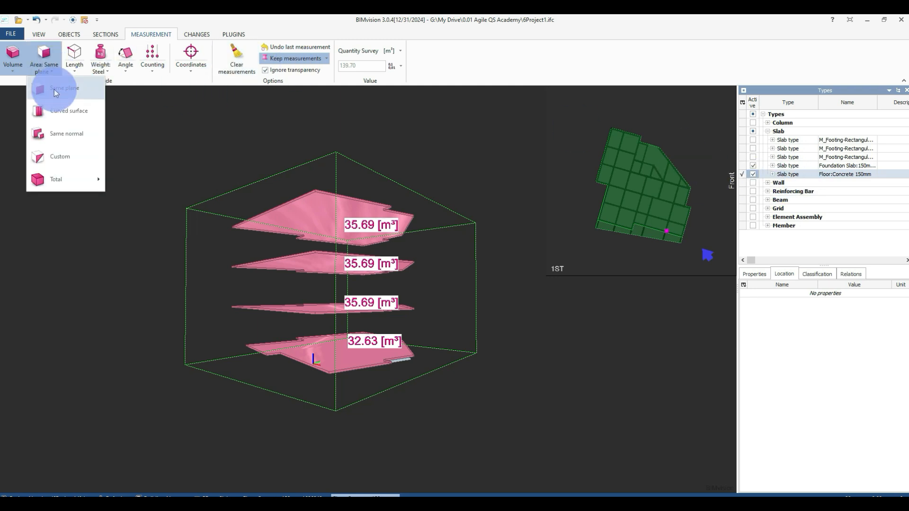
{"action": "mouse_move", "coordinate": [66, 179]}
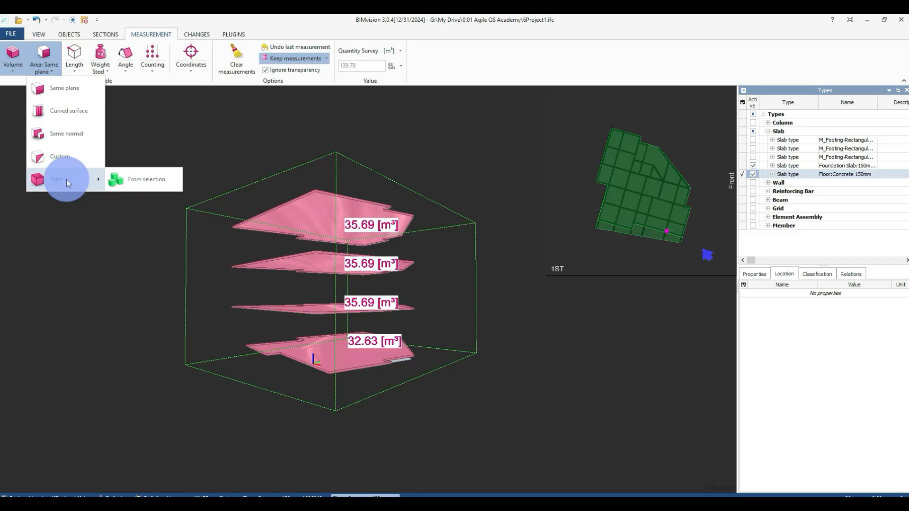
{"action": "left_click", "coordinate": [135, 186]}
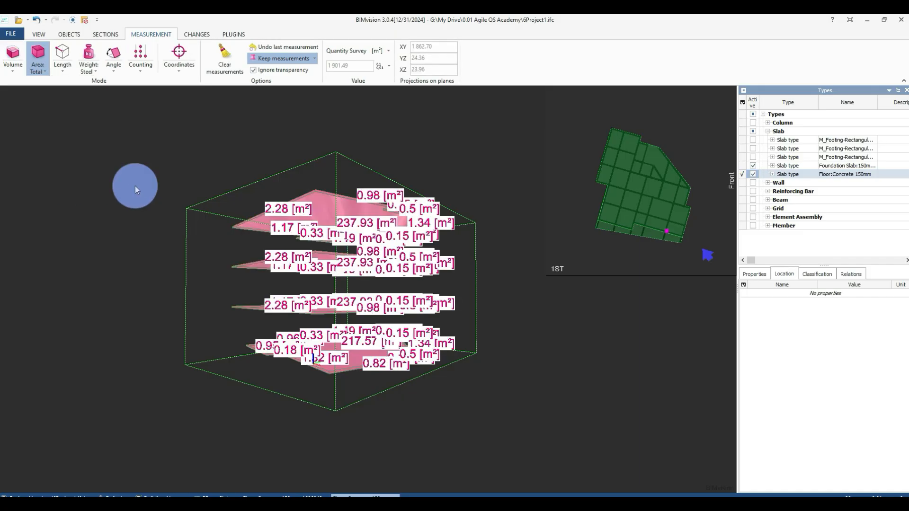
{"action": "left_click", "coordinate": [315, 61]}
{"action": "left_click", "coordinate": [302, 70]}
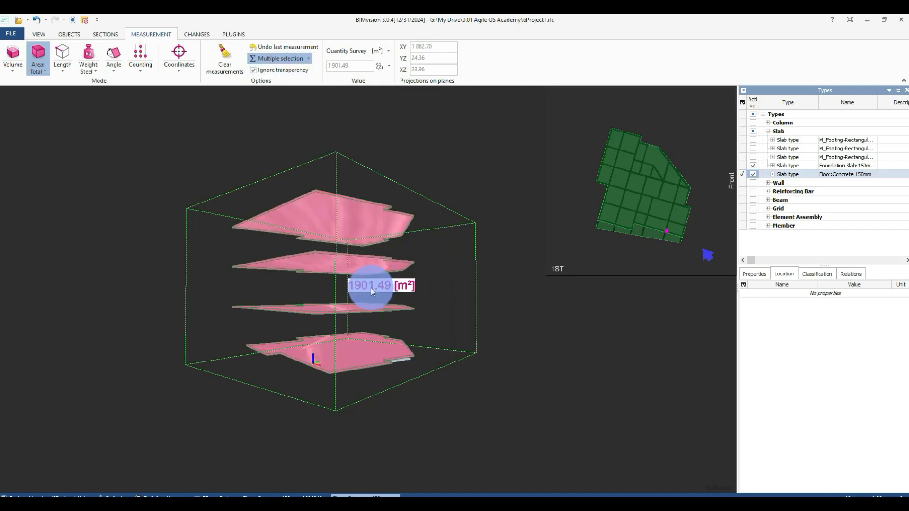
{"action": "key", "text": "Escape"}
Total the underside areas of all four floor slabs using the Same plane area measurement.
{"action": "left_click", "coordinate": [44, 70]}
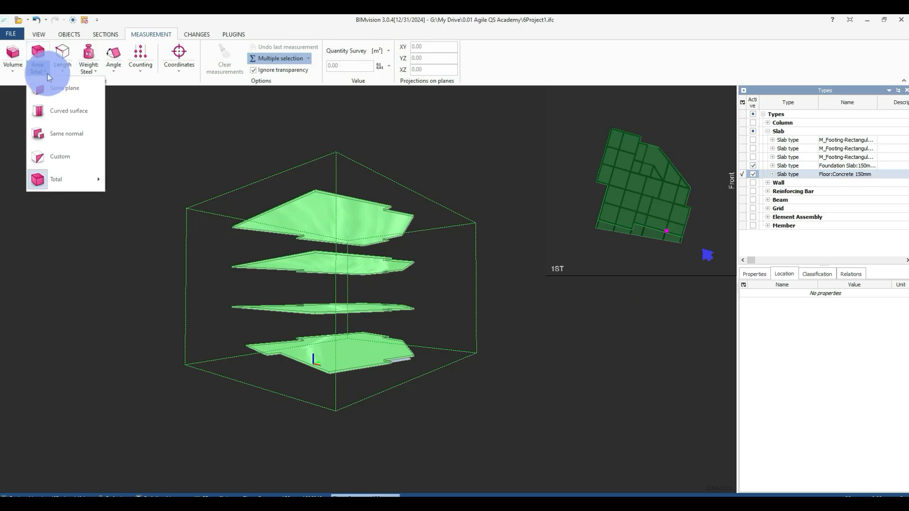
{"action": "left_click", "coordinate": [51, 91]}
{"action": "left_click", "coordinate": [320, 206]}
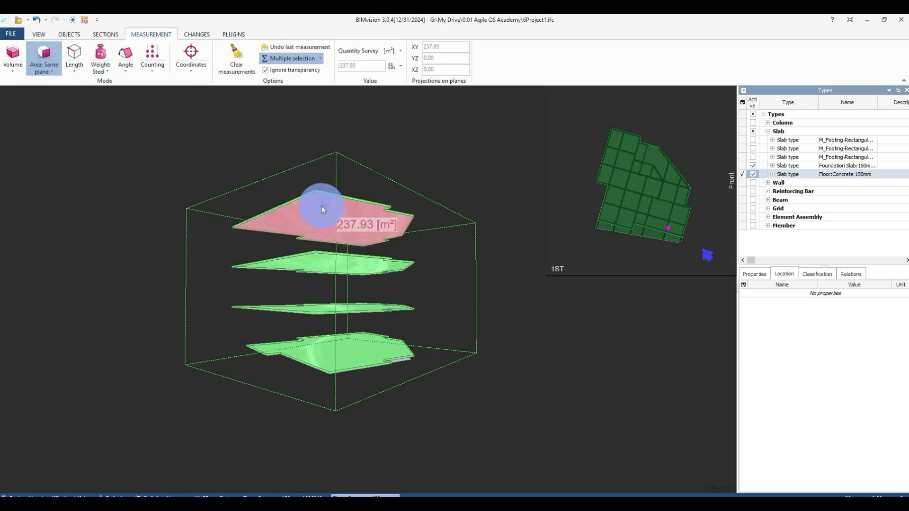
{"action": "left_click", "coordinate": [323, 263]}
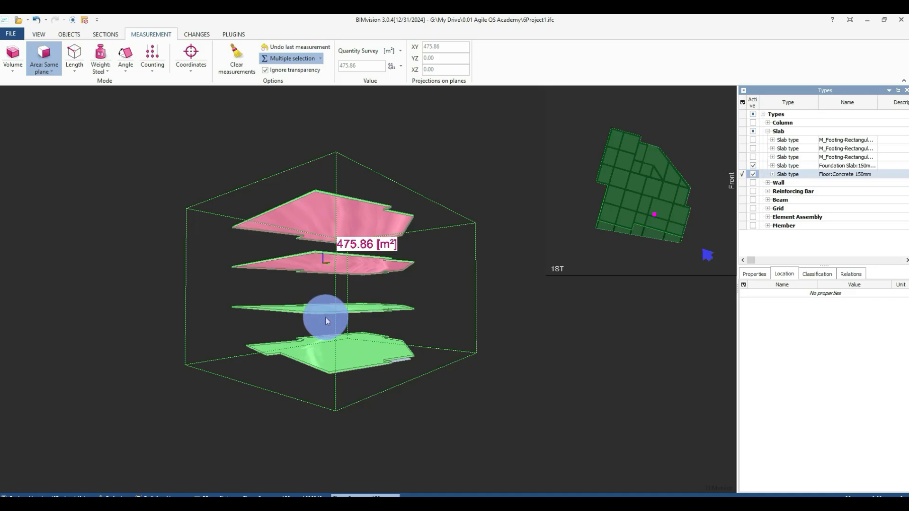
{"action": "left_click_drag", "start_coordinate": [327, 325], "coordinate": [292, 300]}
{"action": "left_click", "coordinate": [255, 305]}
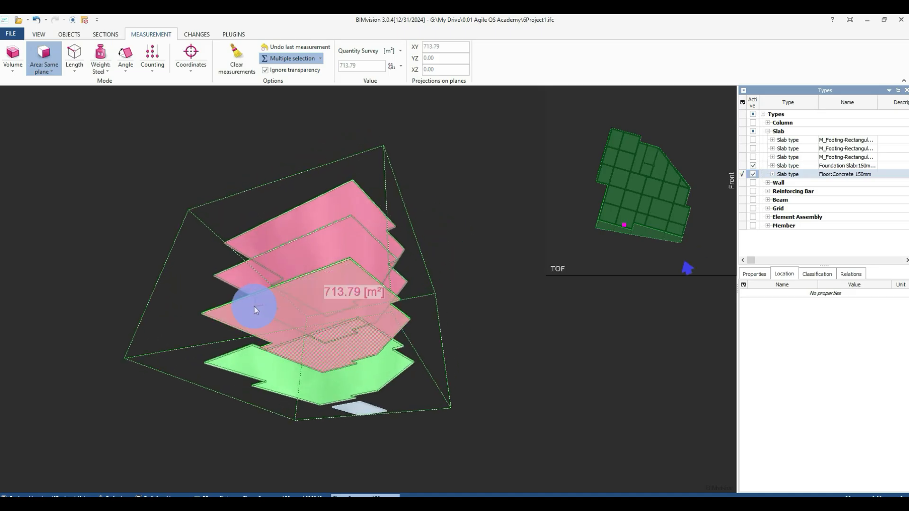
{"action": "left_click", "coordinate": [296, 375]}
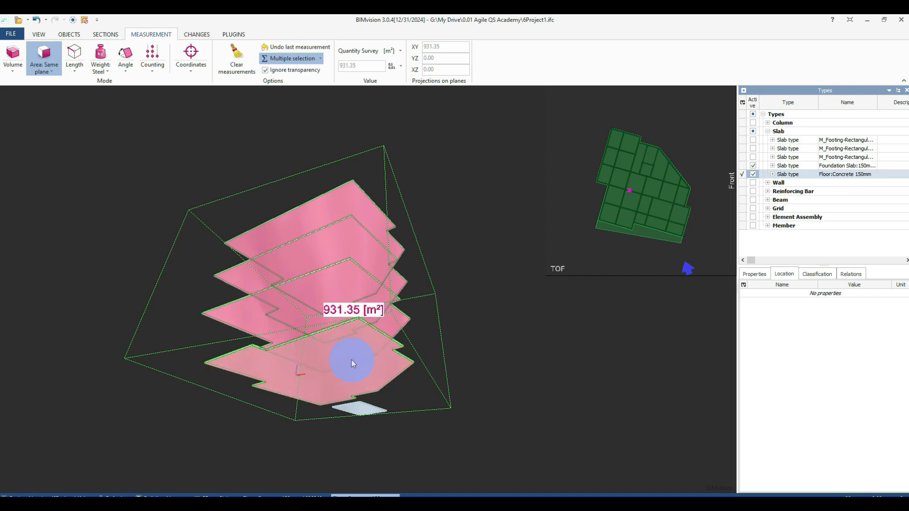
Remove the lowest slab from the area total and label the other three slab undersides separately with Keep measurements.
{"action": "left_click_drag", "start_coordinate": [479, 177], "coordinate": [448, 164]}
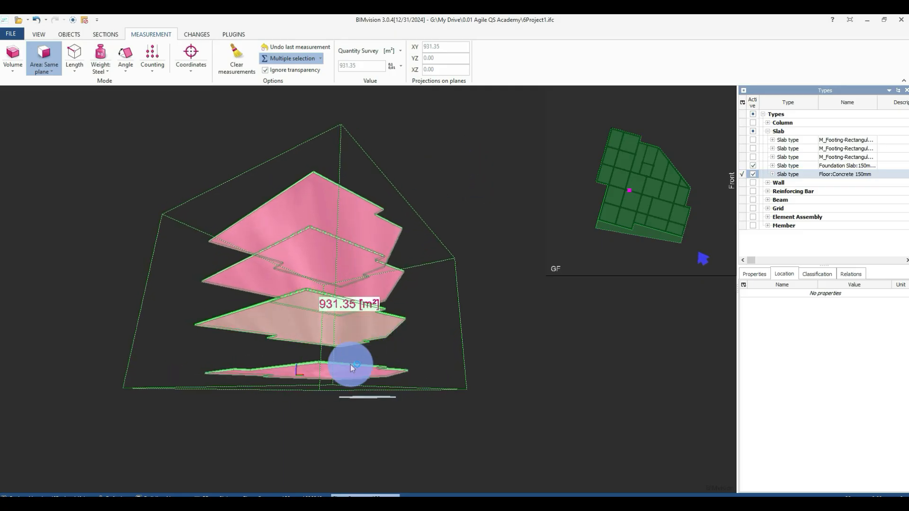
{"action": "left_click", "coordinate": [311, 371], "text": "ctrl"}
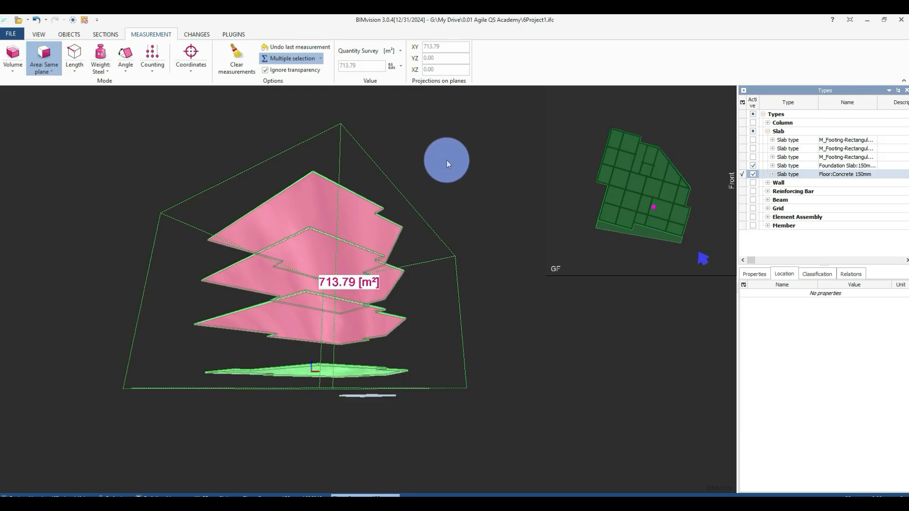
{"action": "left_click_drag", "start_coordinate": [447, 160], "coordinate": [359, 144]}
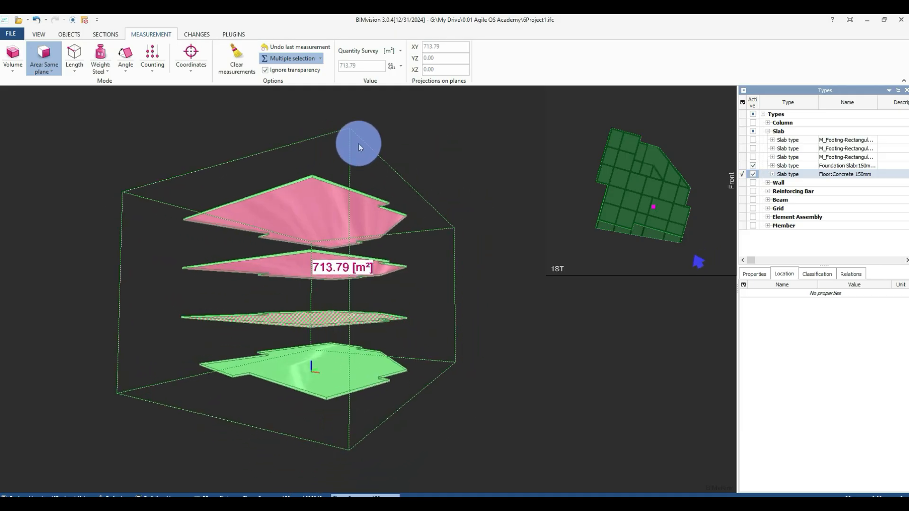
{"action": "left_click", "coordinate": [321, 58]}
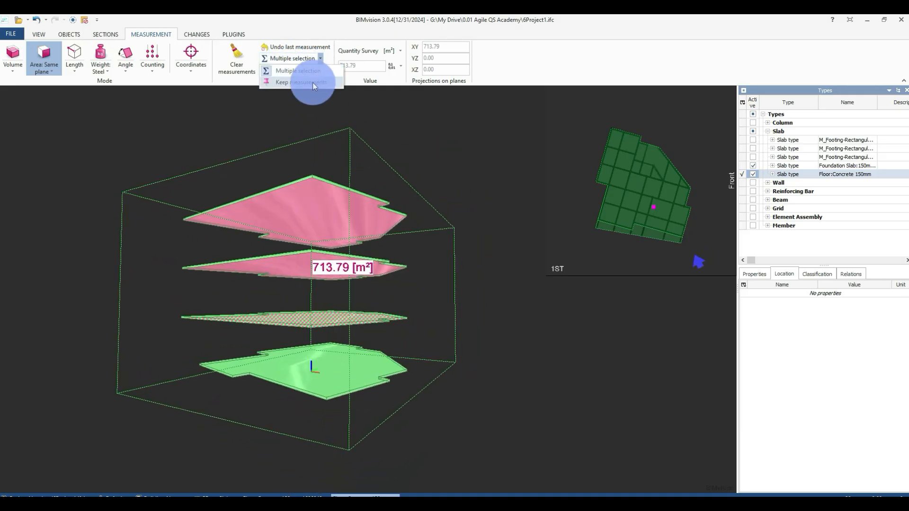
{"action": "left_click", "coordinate": [312, 82]}
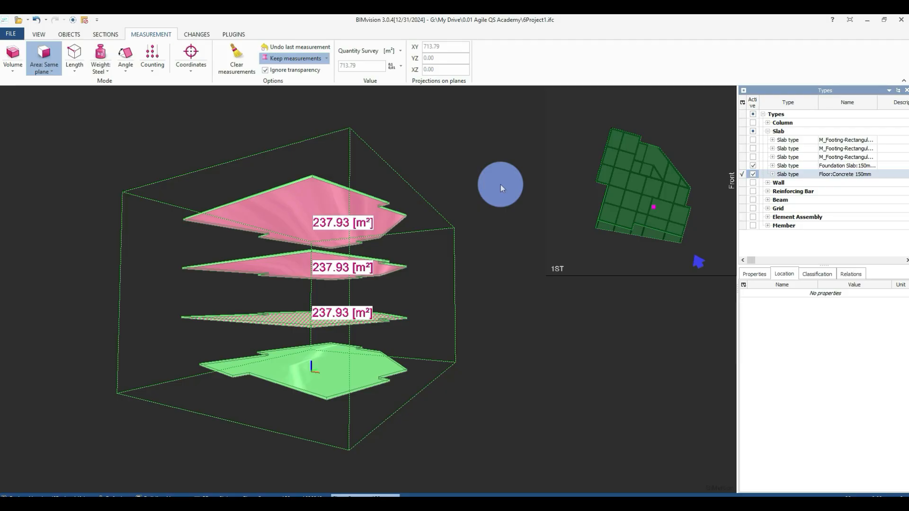
Hide the slab types and redisplay all element types of the building model.
{"action": "left_click", "coordinate": [755, 115]}
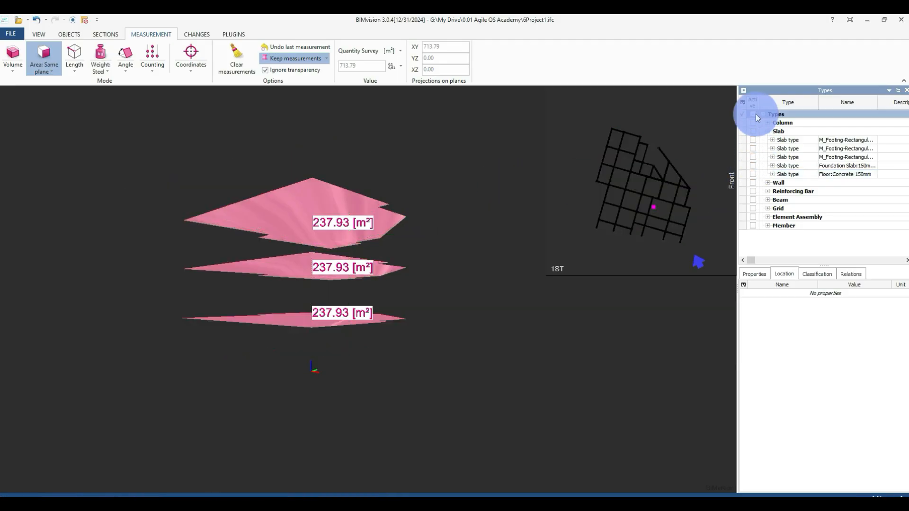
{"action": "left_click", "coordinate": [754, 113]}
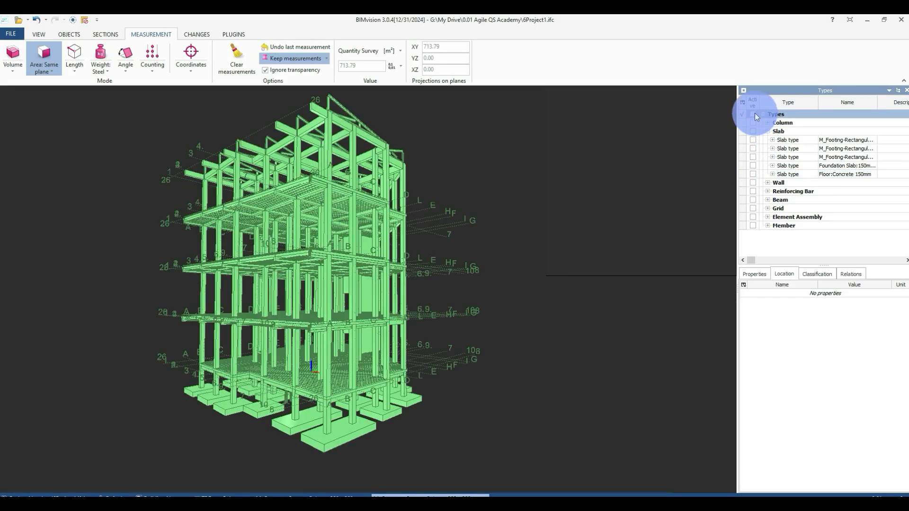
Isolate the column elements in the model and clear the kept slab area measurements.
{"action": "left_click", "coordinate": [754, 115]}
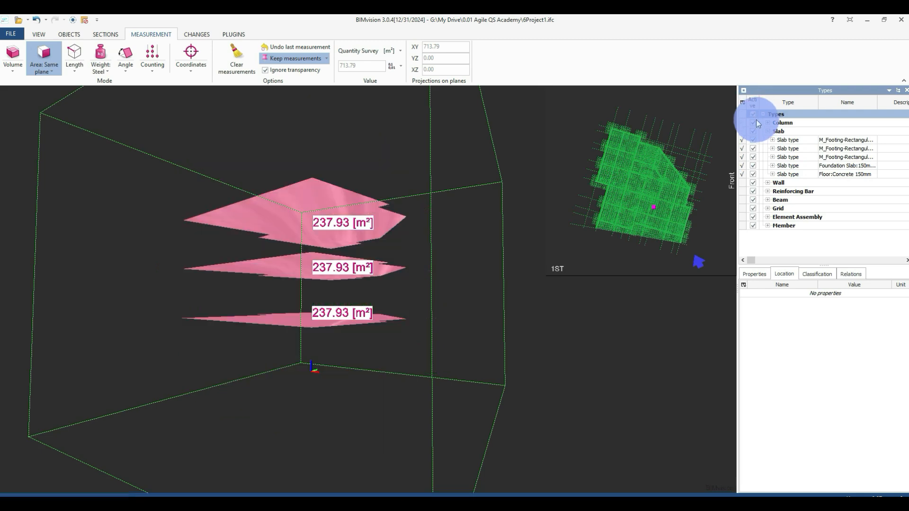
{"action": "left_click", "coordinate": [753, 124]}
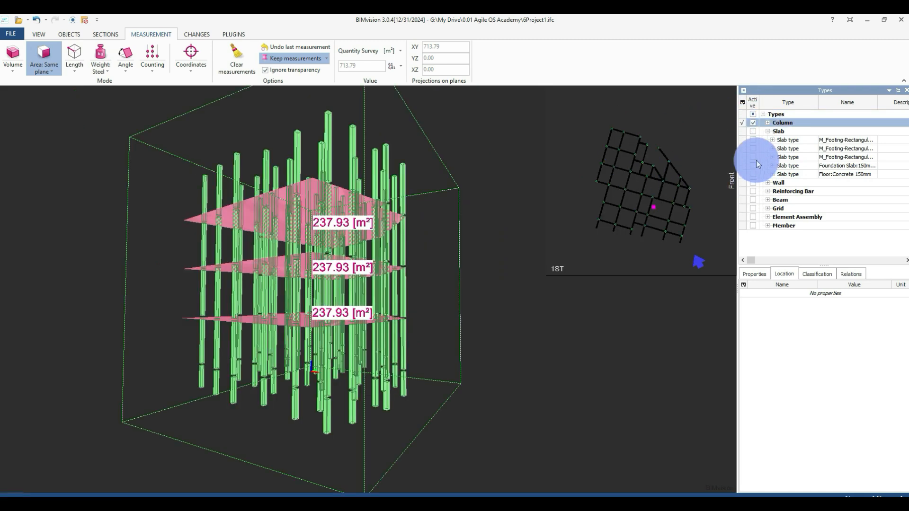
{"action": "left_click", "coordinate": [753, 115]}
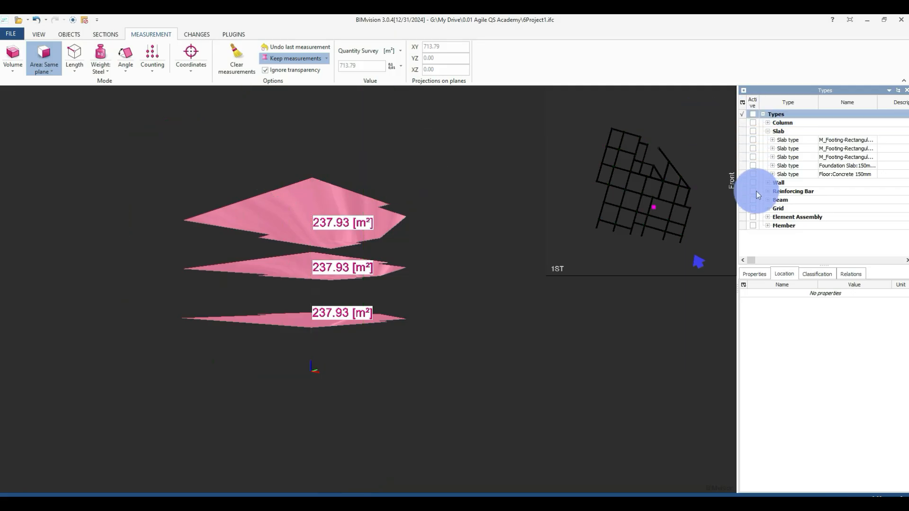
{"action": "left_click", "coordinate": [244, 55]}
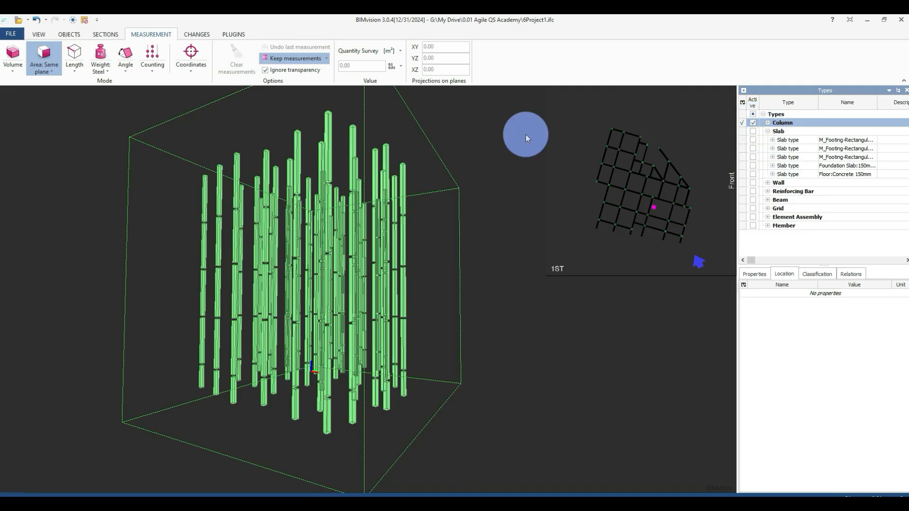
Measure the total volume of all columns as one figure using Multiple selection, with Ignore transparency turned off.
{"action": "left_click", "coordinate": [266, 70]}
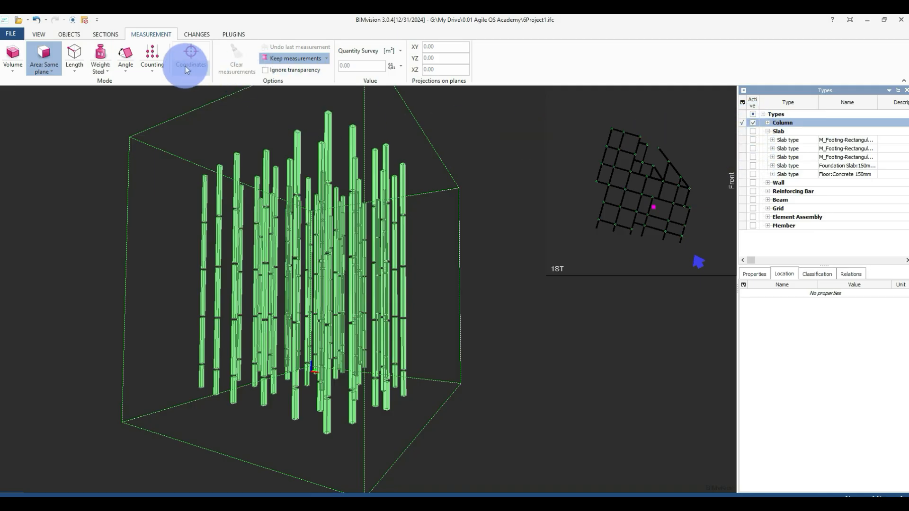
{"action": "left_click", "coordinate": [14, 66]}
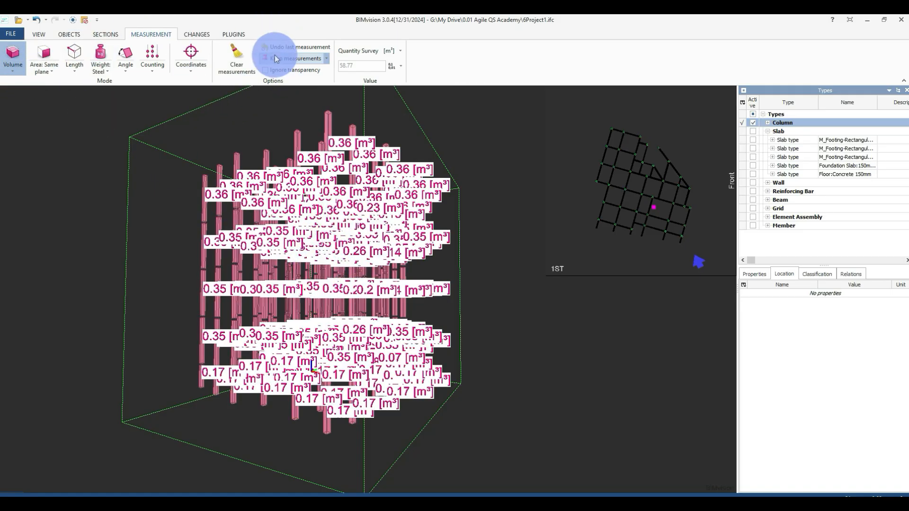
{"action": "left_click", "coordinate": [326, 58]}
{"action": "left_click", "coordinate": [321, 67]}
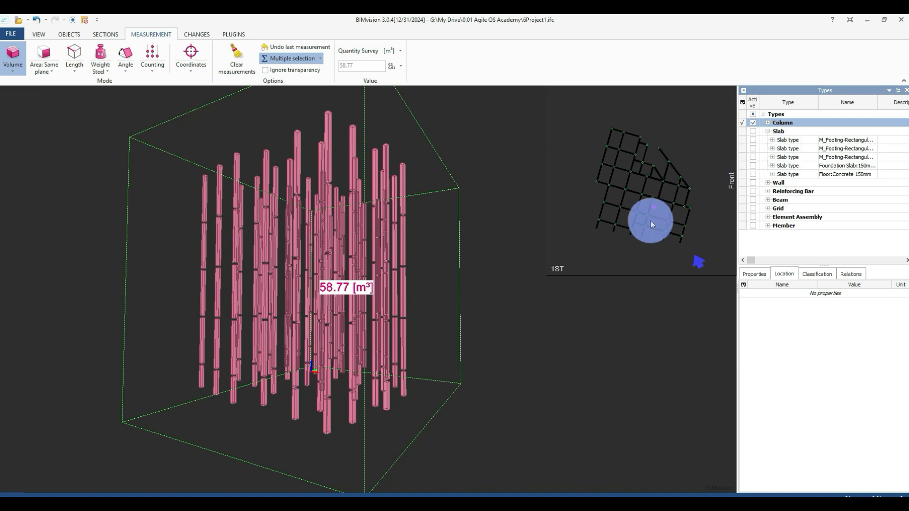
{"action": "scroll", "coordinate": [661, 189], "scroll_direction": "up", "scroll_amount": 5}
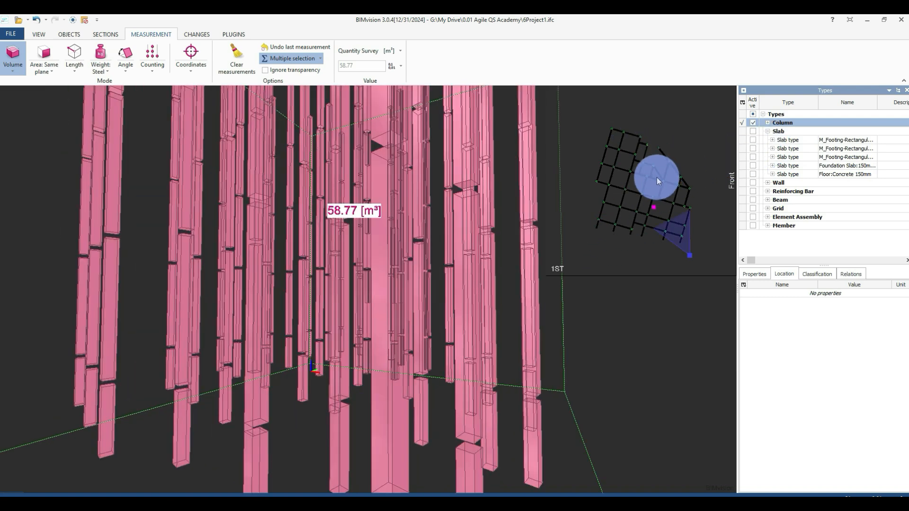
{"action": "scroll", "coordinate": [658, 190], "scroll_direction": "down", "scroll_amount": 5}
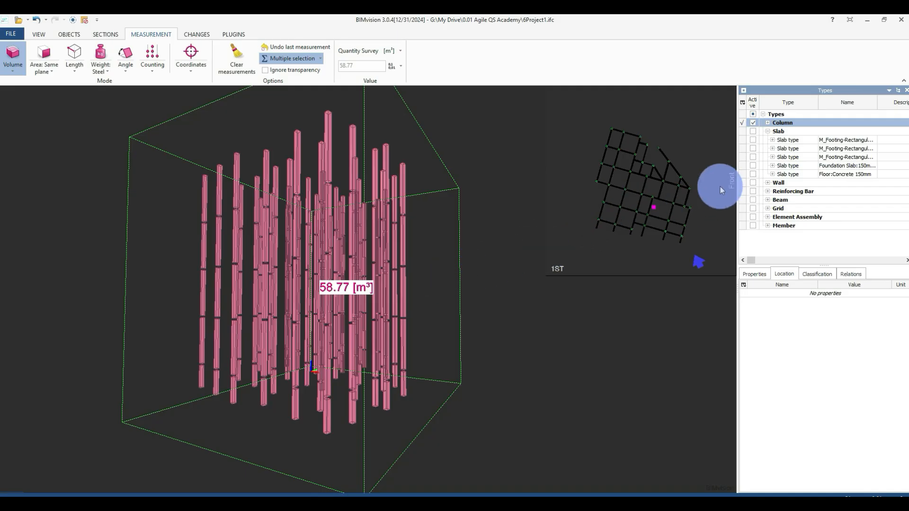
Hide the columns and expand the Beam category to list its individual types in place of the slab types.
{"action": "left_click", "coordinate": [754, 124]}
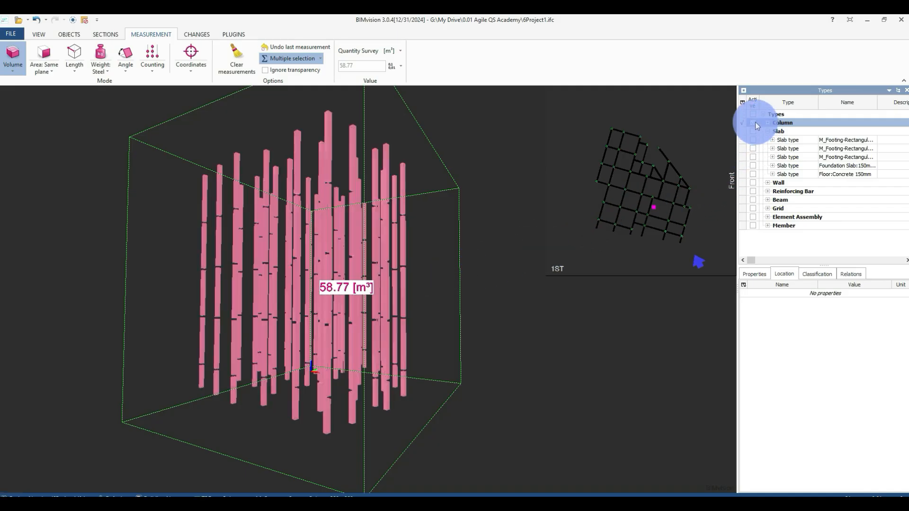
{"action": "left_click", "coordinate": [764, 115]}
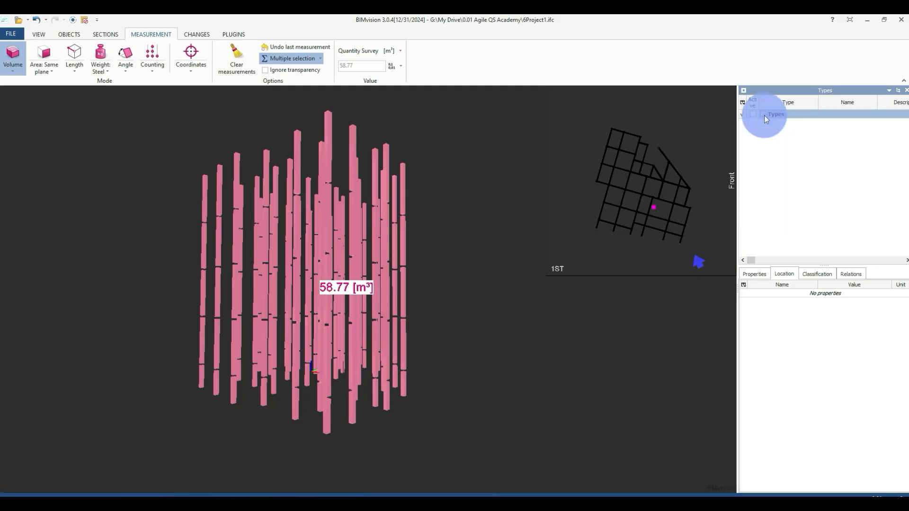
{"action": "left_click", "coordinate": [762, 115]}
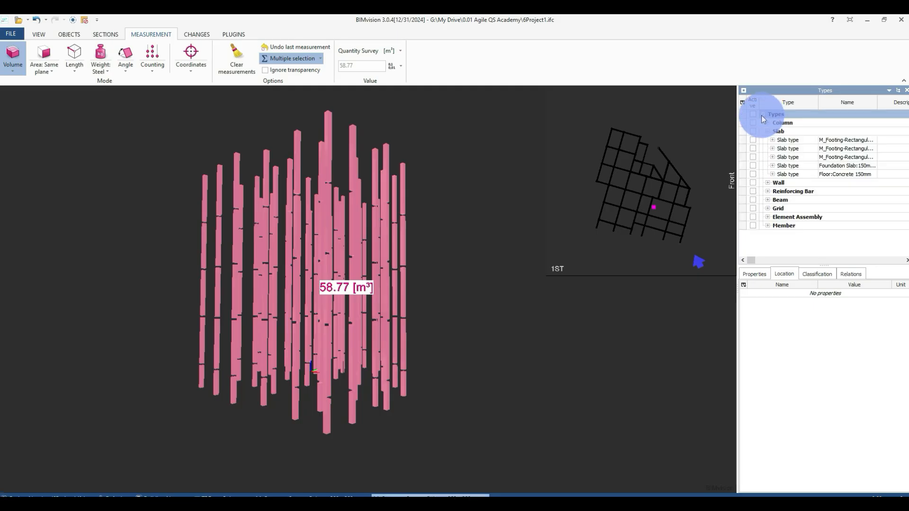
{"action": "left_click", "coordinate": [767, 131]}
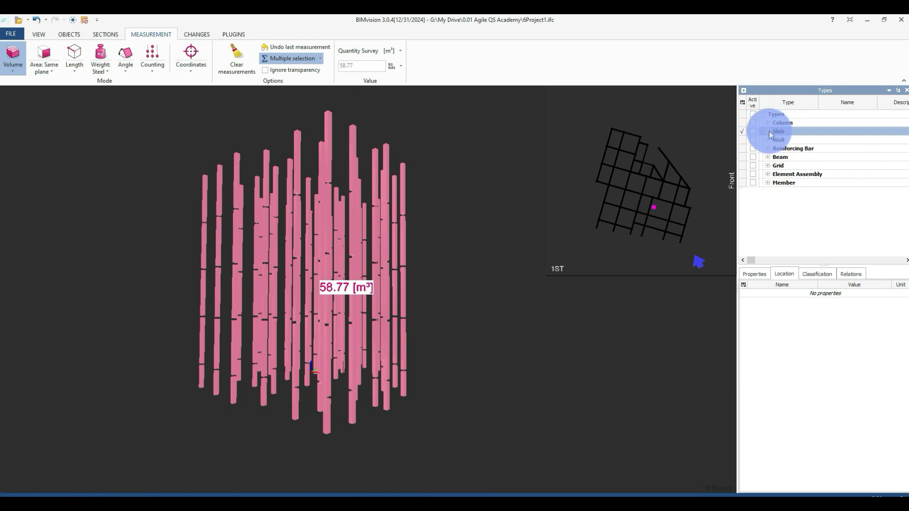
{"action": "left_click", "coordinate": [778, 161]}
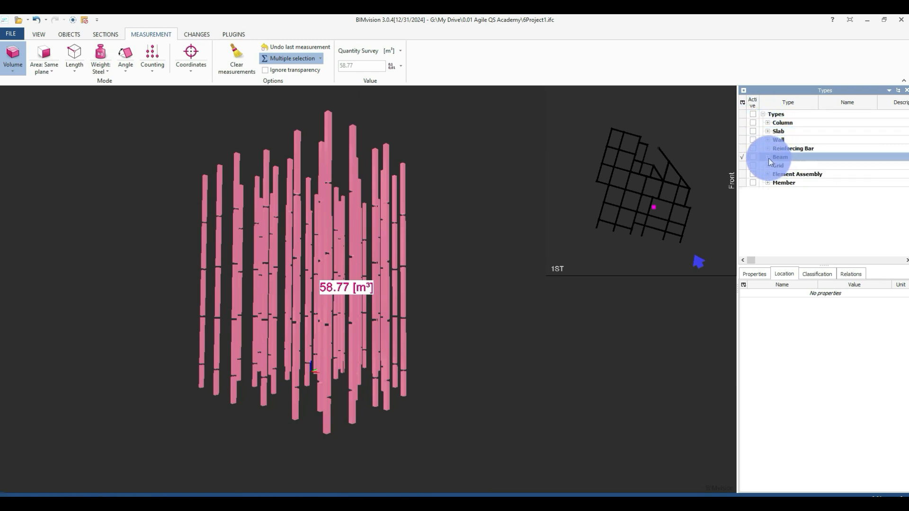
{"action": "left_click", "coordinate": [769, 157]}
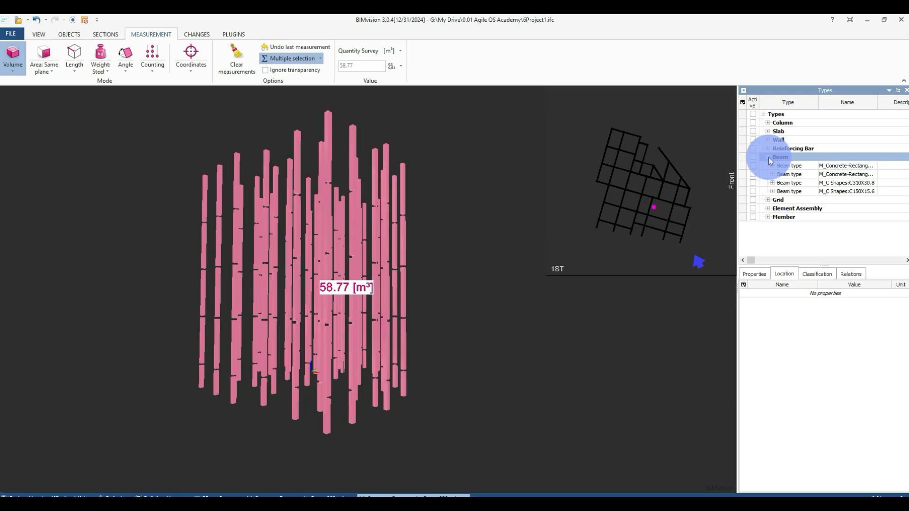
Show the two concrete rectangular beam types together with the measured columns.
{"action": "left_click", "coordinate": [842, 166]}
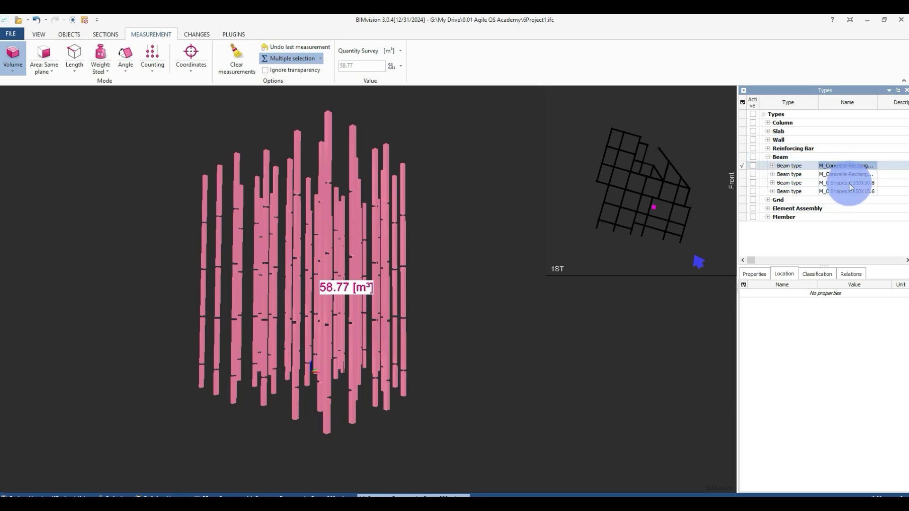
{"action": "left_click", "coordinate": [839, 176], "text": "ctrl"}
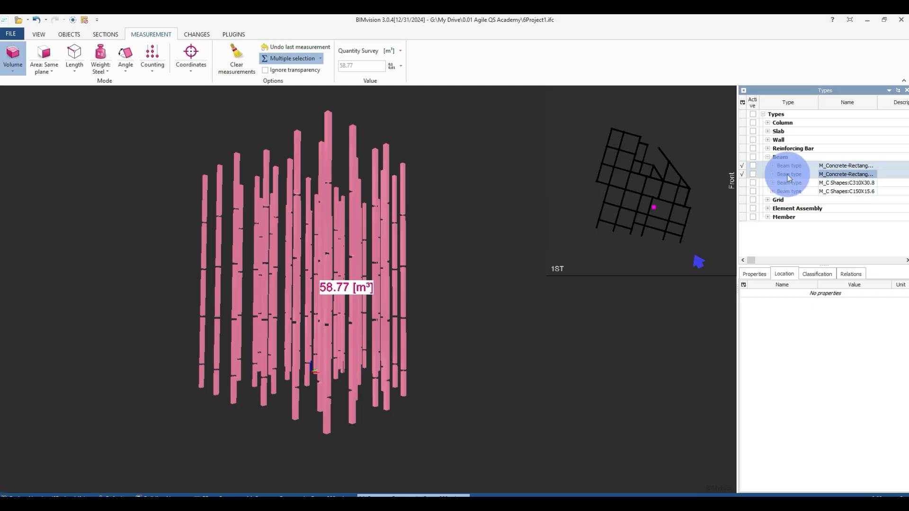
{"action": "left_click", "coordinate": [753, 166]}
{"action": "left_click", "coordinate": [754, 175]}
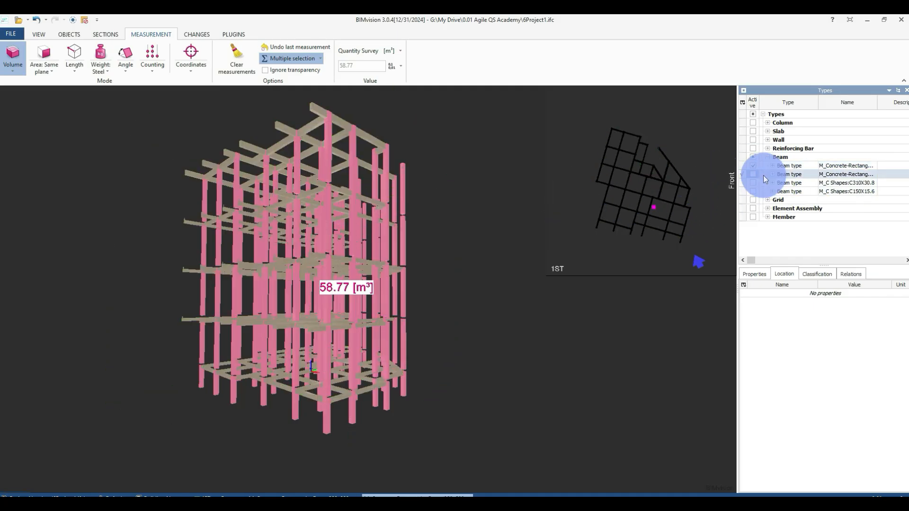
{"action": "left_click", "coordinate": [754, 175]}
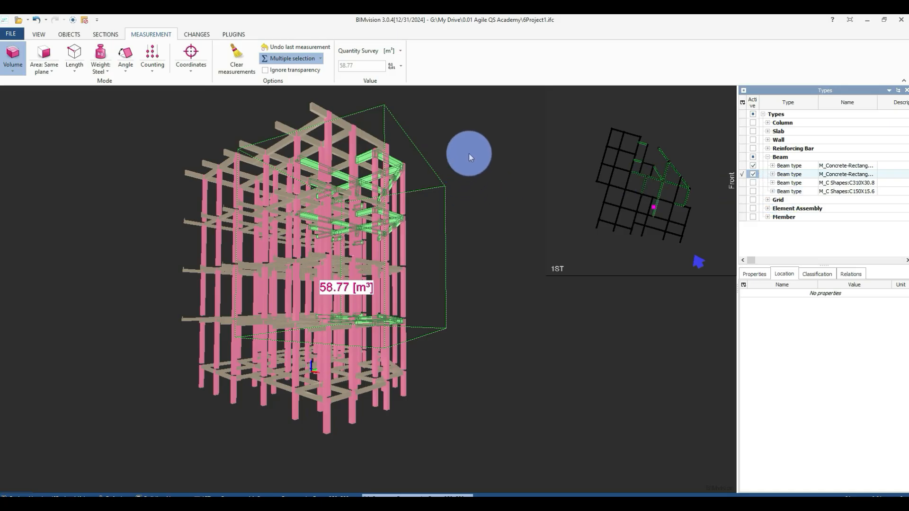
{"action": "left_click_drag", "start_coordinate": [468, 153], "coordinate": [439, 183]}
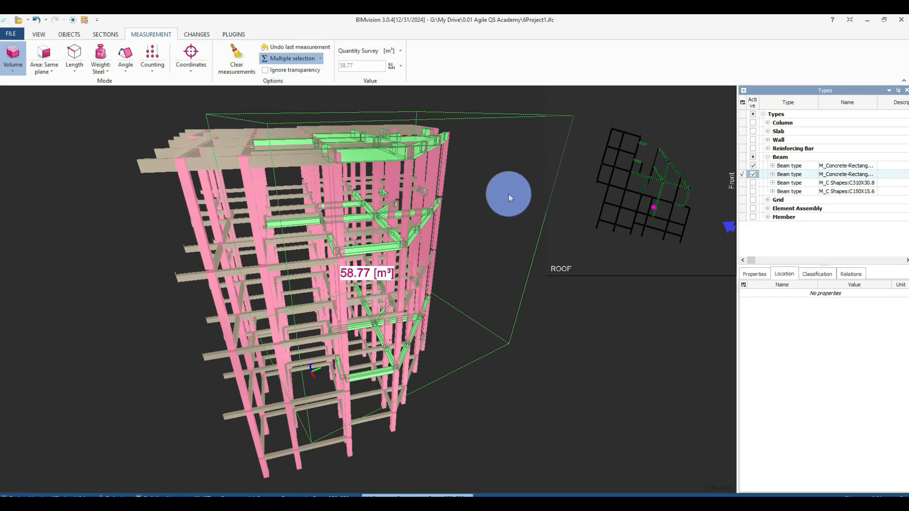
{"action": "left_click", "coordinate": [775, 217]}
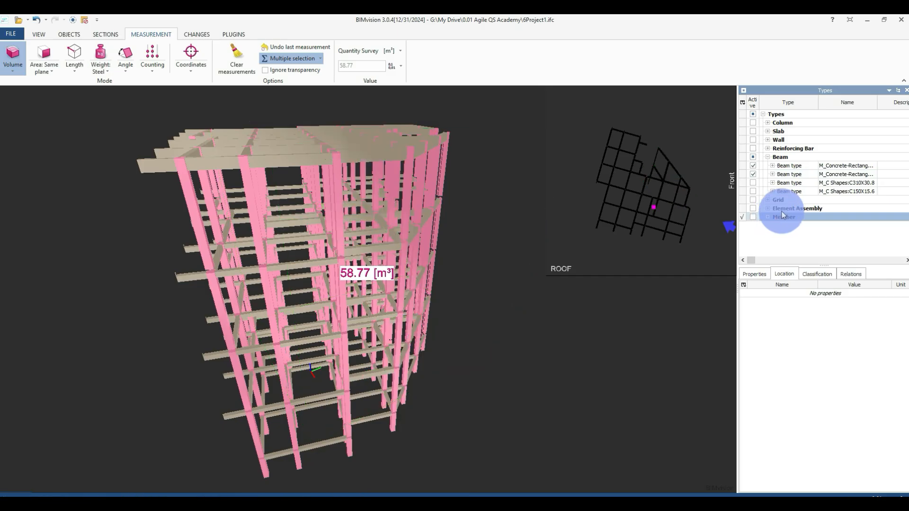
{"action": "left_click", "coordinate": [782, 211]}
{"action": "left_click", "coordinate": [779, 199]}
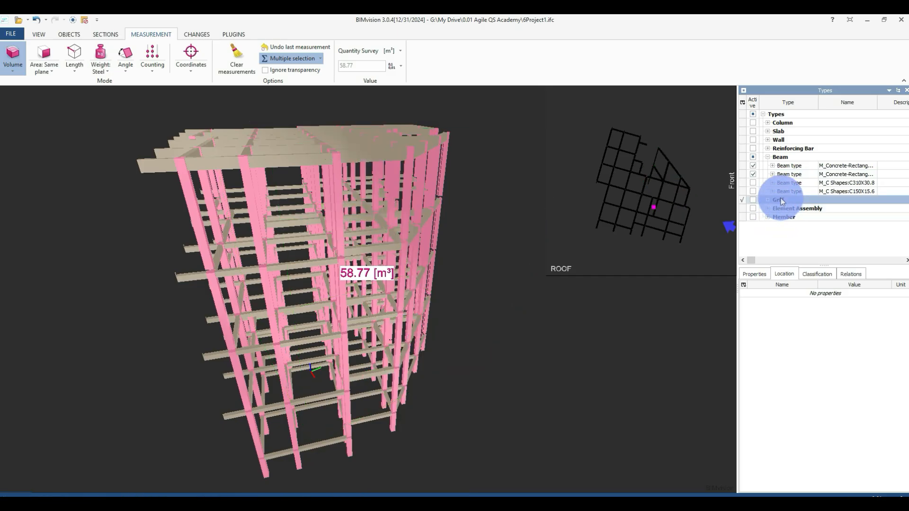
{"action": "left_click", "coordinate": [786, 131]}
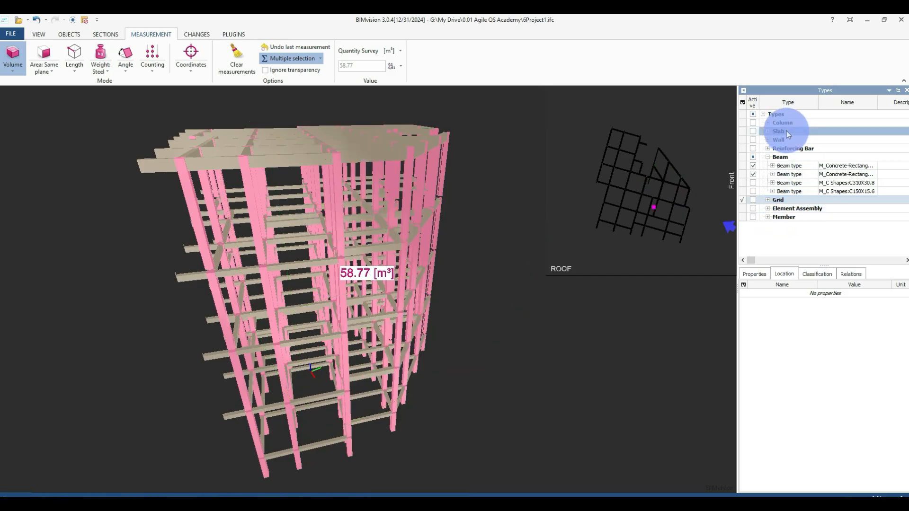
{"action": "left_click", "coordinate": [788, 123]}
{"action": "left_click", "coordinate": [788, 130]}
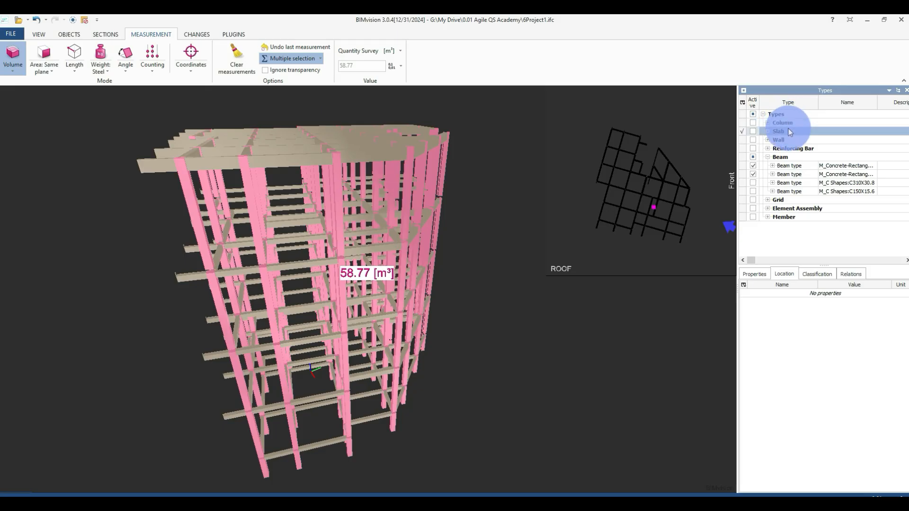
Hide all element types and clear the column volume measurement.
{"action": "left_click", "coordinate": [752, 115]}
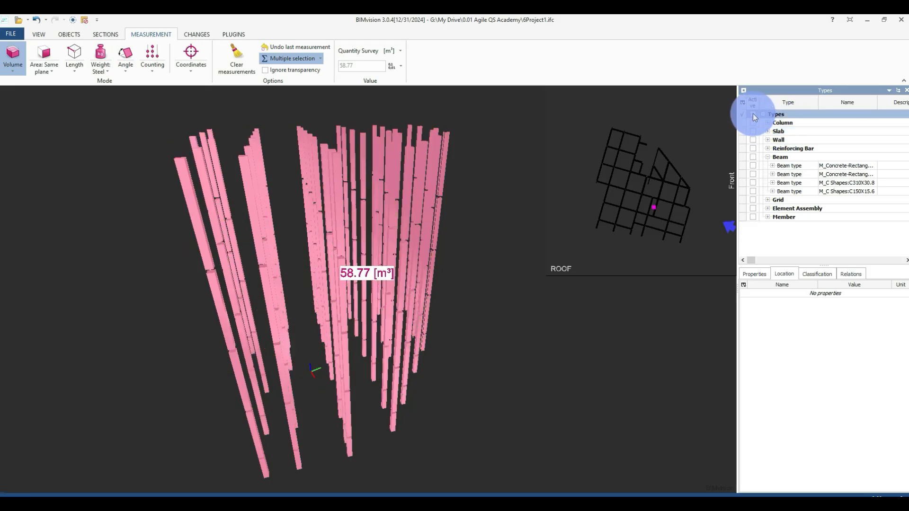
{"action": "left_click", "coordinate": [753, 114]}
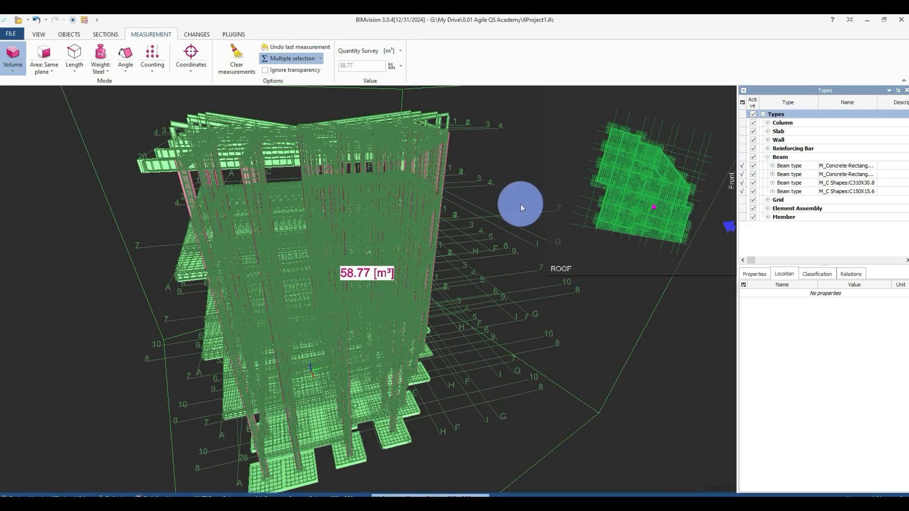
{"action": "left_click", "coordinate": [753, 115]}
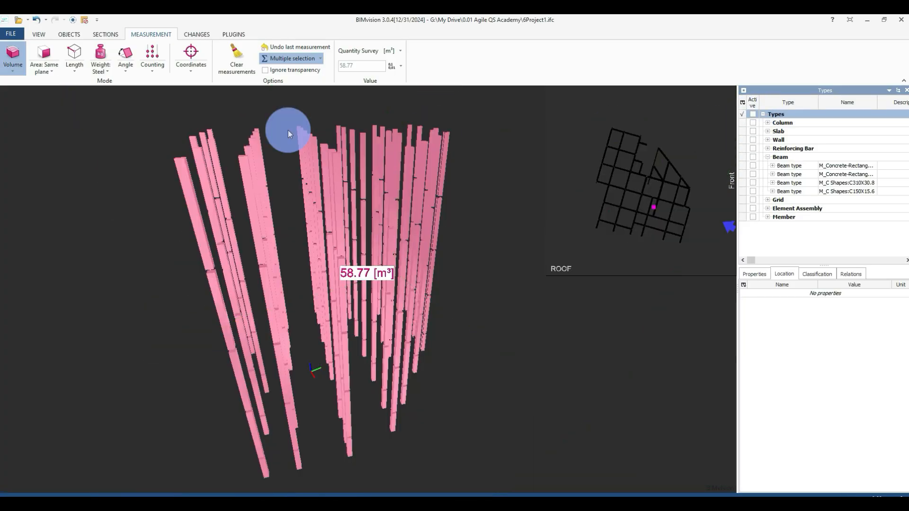
{"action": "left_click", "coordinate": [237, 56]}
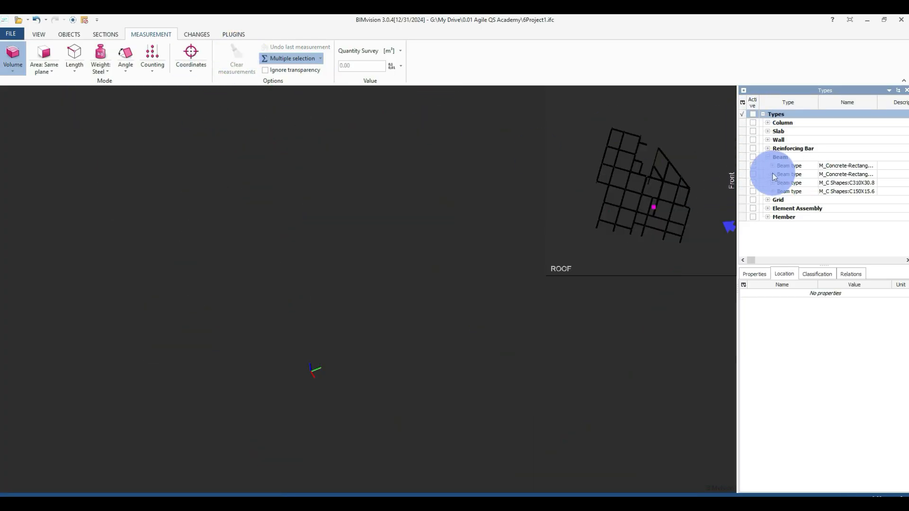
Display the beams without the steel types C310X30.8 and C150X15.6, leaving only the concrete rectangular beams.
{"action": "left_click", "coordinate": [753, 157]}
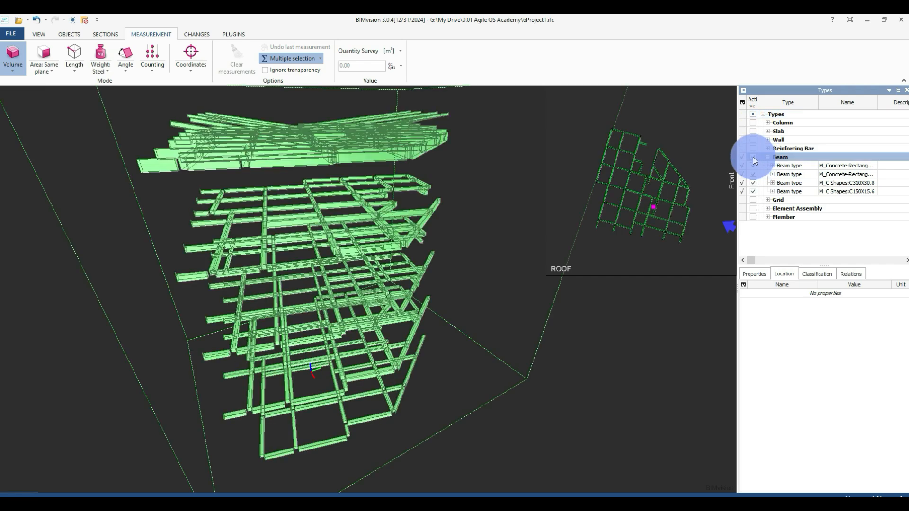
{"action": "left_click", "coordinate": [754, 192]}
{"action": "left_click", "coordinate": [754, 182]}
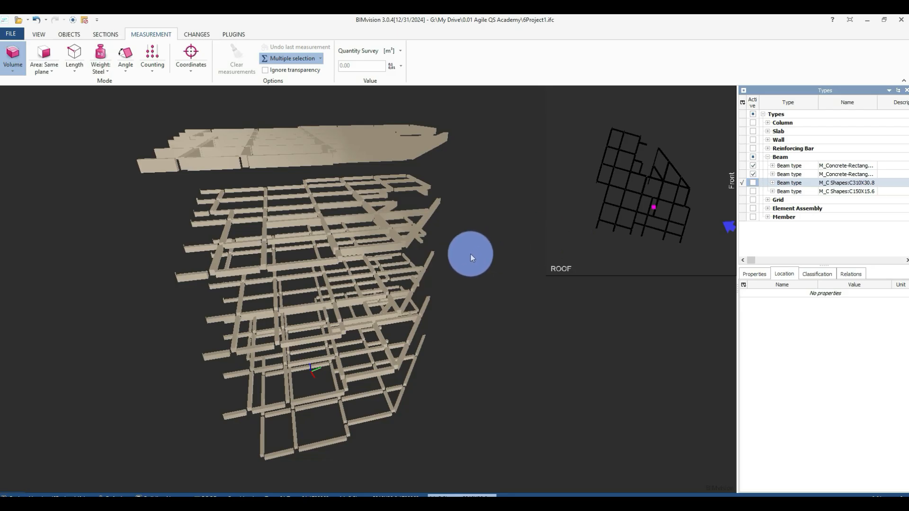
{"action": "left_click_drag", "start_coordinate": [475, 302], "coordinate": [311, 195]}
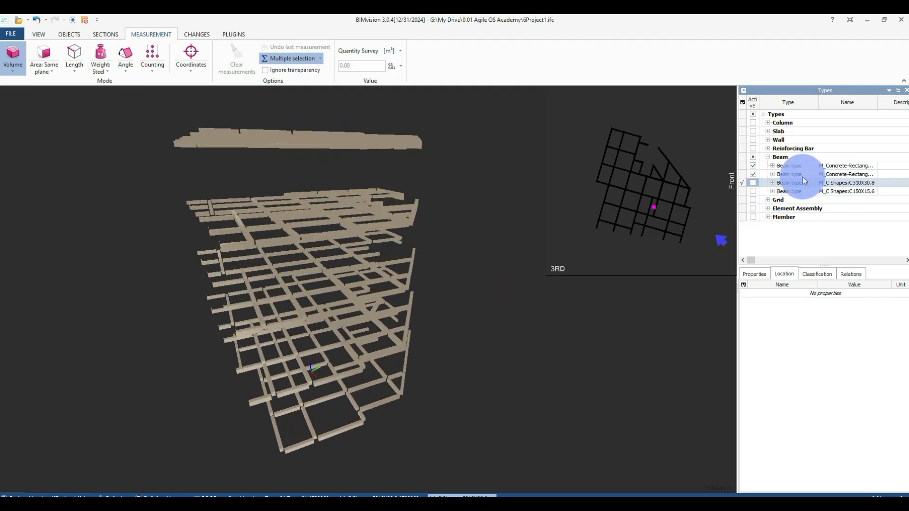
Select both concrete rectangular beam types and measure their combined volume.
{"action": "left_click", "coordinate": [752, 166]}
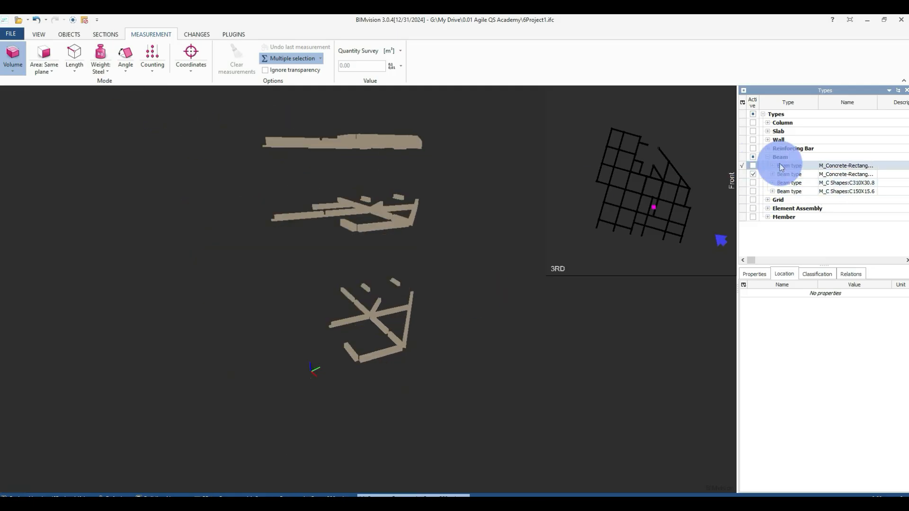
{"action": "left_click", "coordinate": [753, 174]}
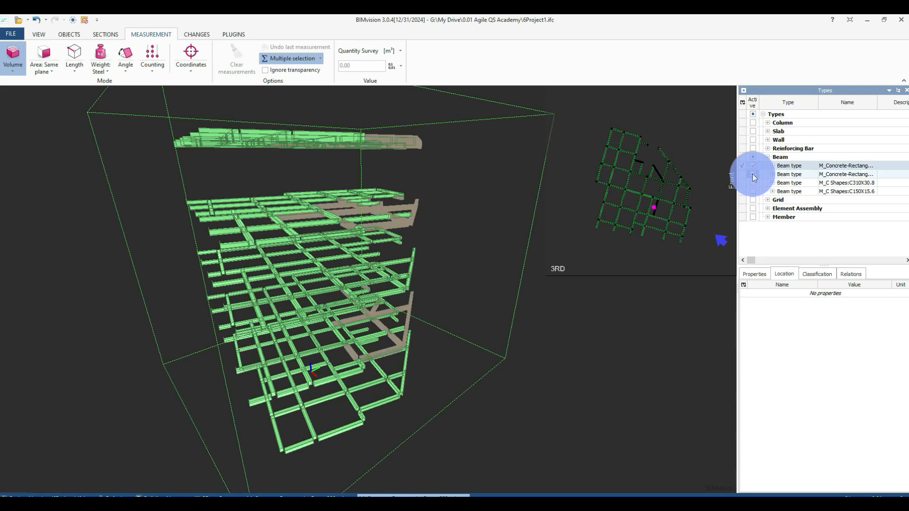
{"action": "left_click", "coordinate": [790, 166], "text": "ctrl"}
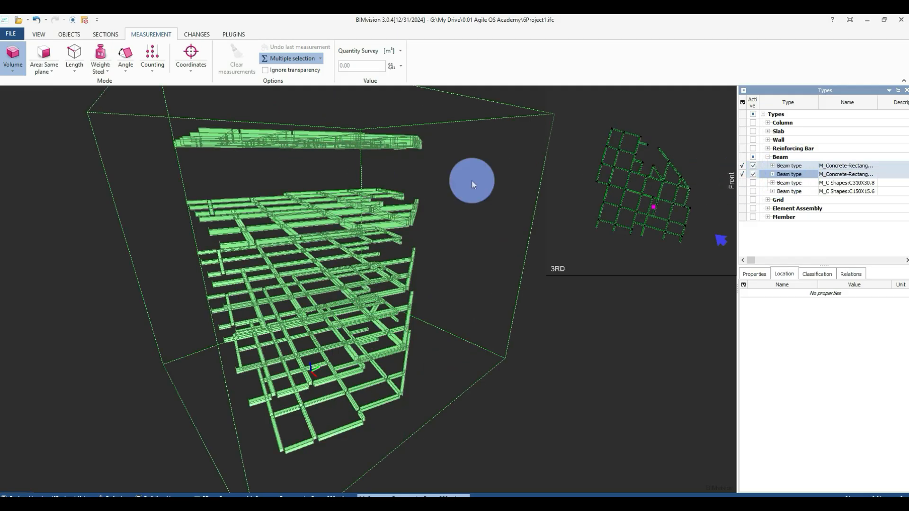
{"action": "left_click", "coordinate": [13, 61]}
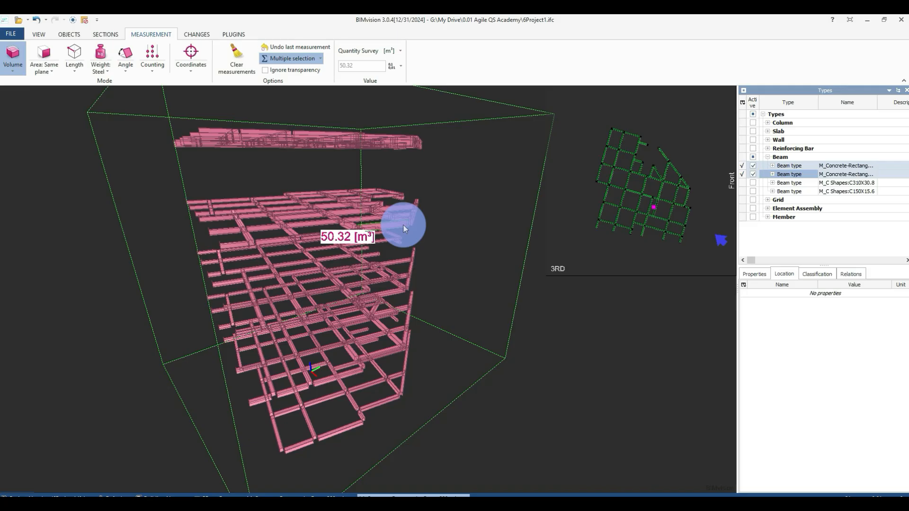
Bring all element types of the building model back into view and clear the concrete beam volume measurement.
{"action": "left_click", "coordinate": [753, 174]}
{"action": "left_click", "coordinate": [760, 139]}
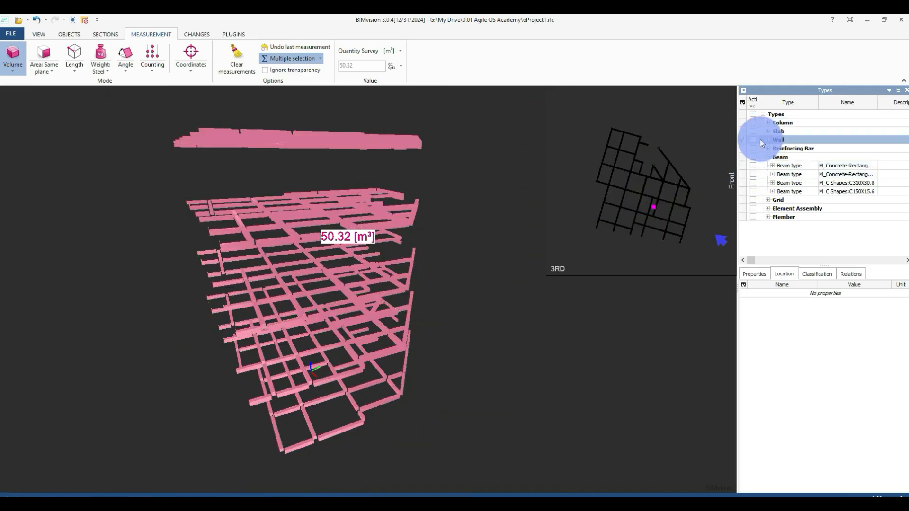
{"action": "left_click", "coordinate": [754, 117]}
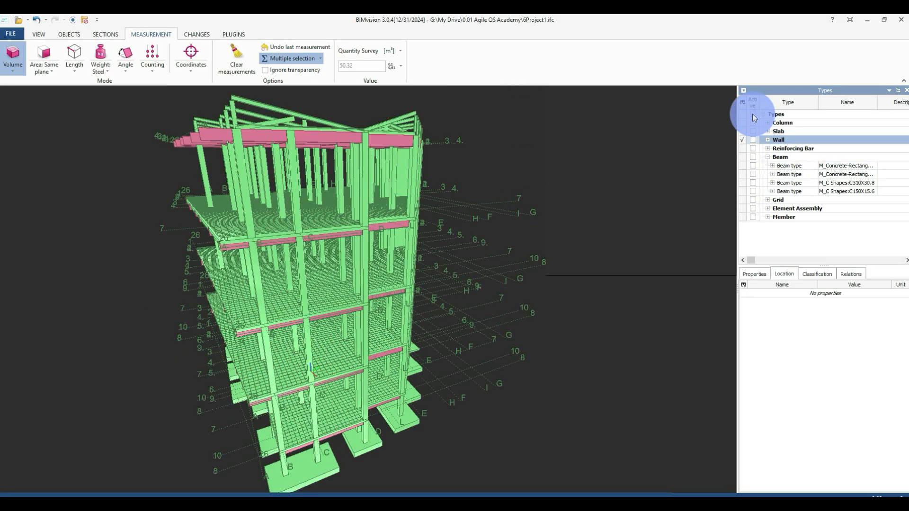
{"action": "left_click", "coordinate": [751, 114]}
{"action": "left_click", "coordinate": [752, 114]}
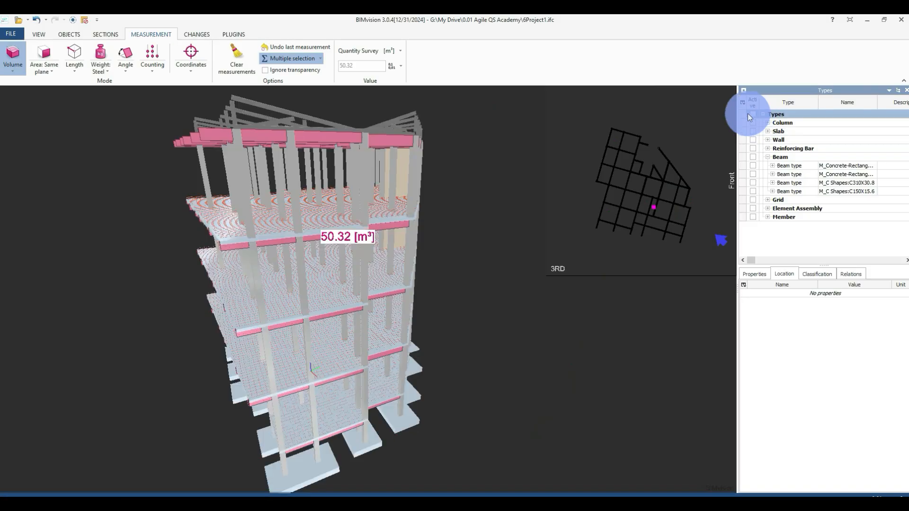
{"action": "left_click", "coordinate": [243, 56]}
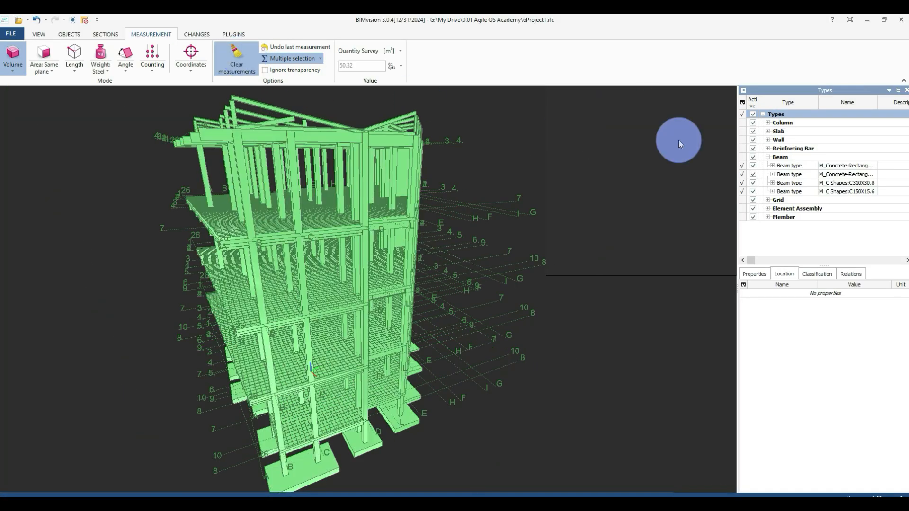
Display only the wall elements with every other type hidden, and measure their combined volume.
{"action": "left_click", "coordinate": [753, 118]}
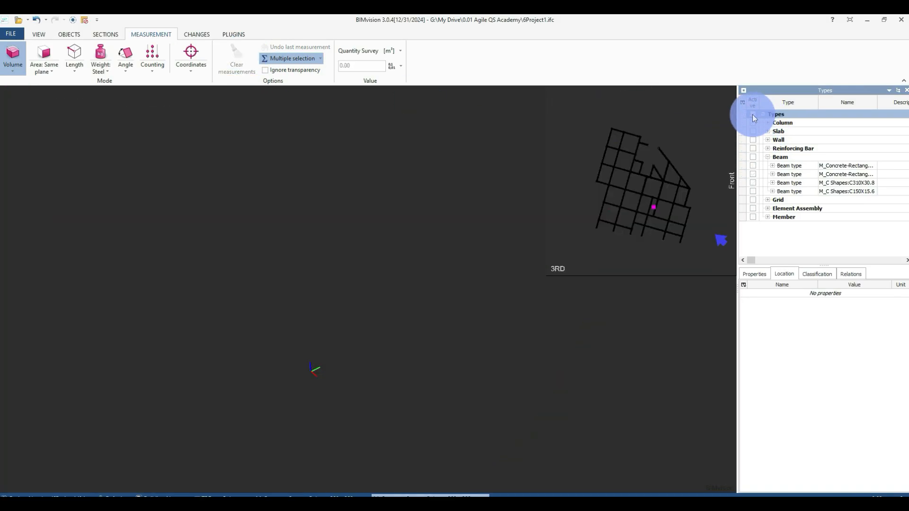
{"action": "left_click", "coordinate": [754, 140]}
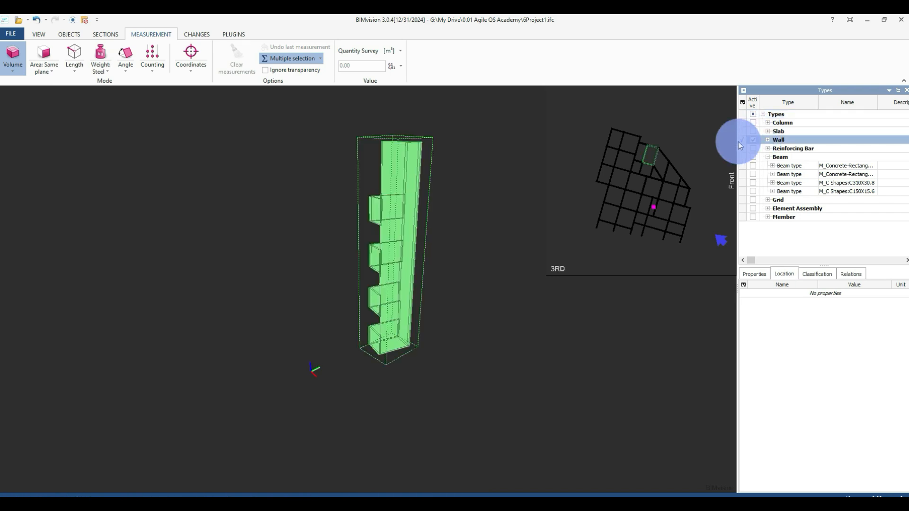
{"action": "scroll", "coordinate": [395, 217], "scroll_direction": "up", "scroll_amount": 5}
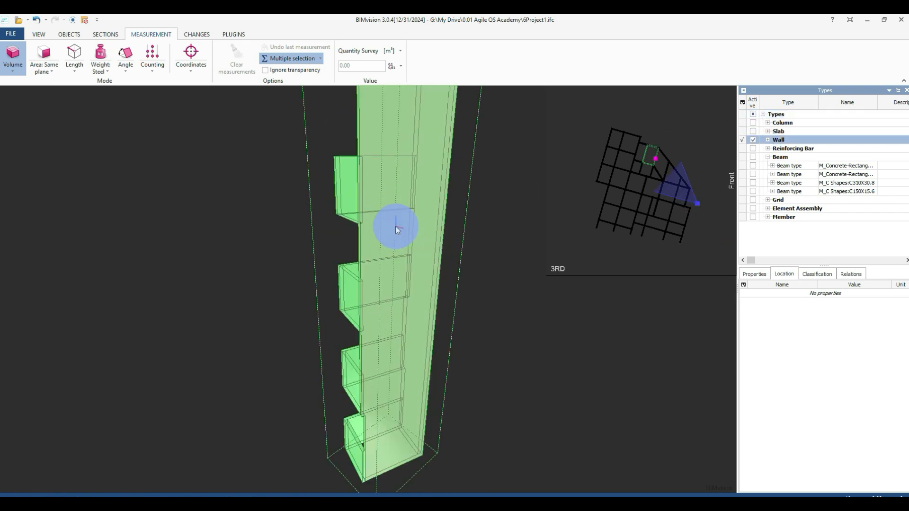
{"action": "scroll", "coordinate": [372, 227], "scroll_direction": "down", "scroll_amount": 7}
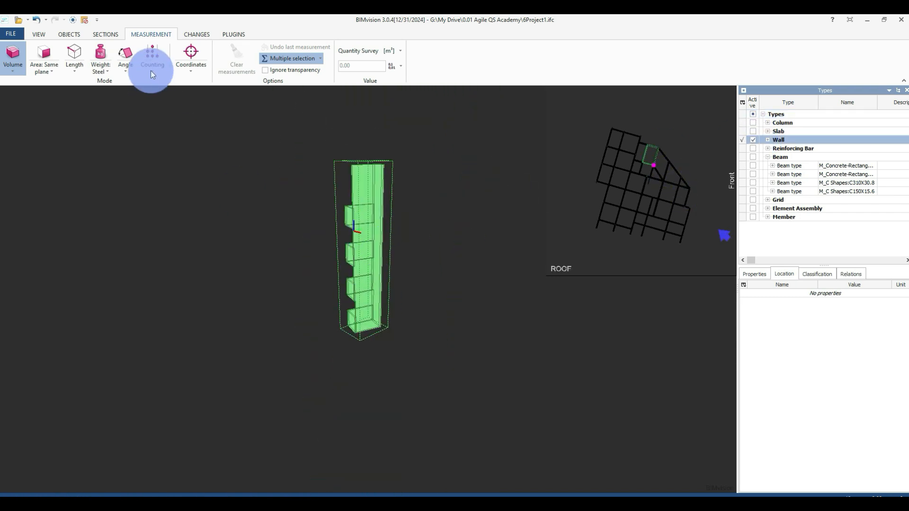
{"action": "left_click", "coordinate": [13, 72]}
{"action": "left_click", "coordinate": [16, 81]}
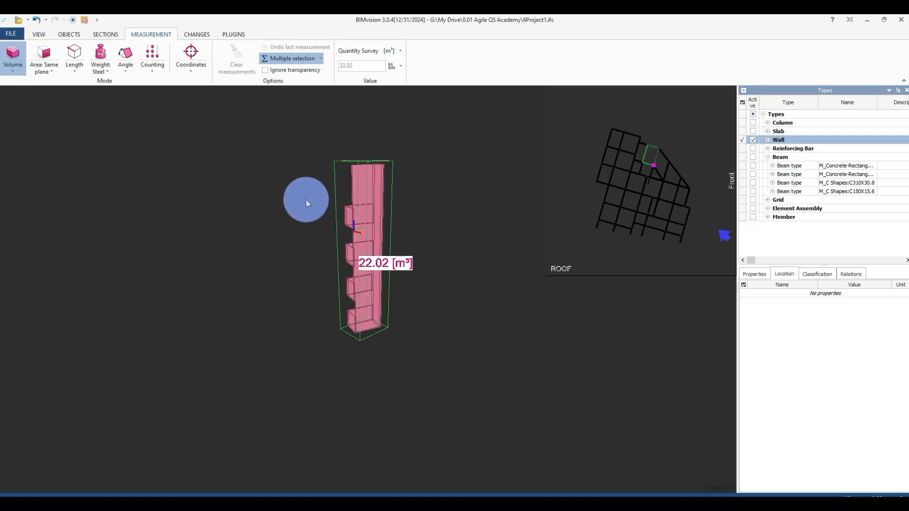